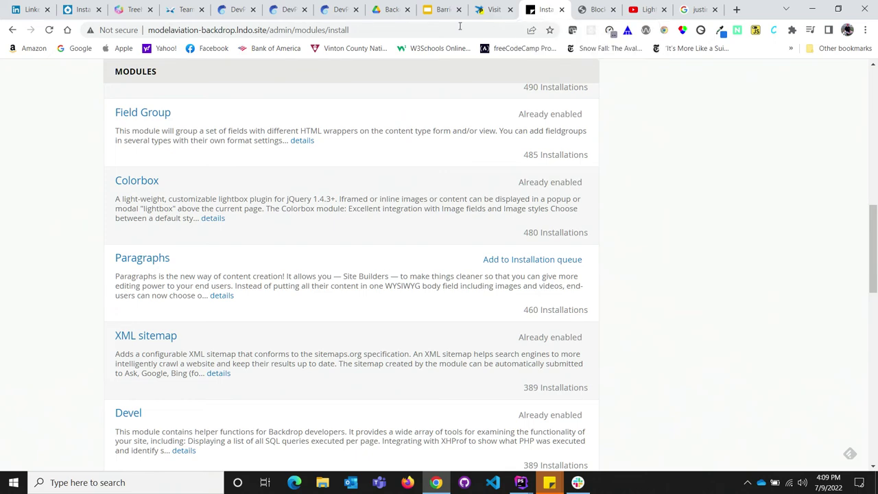
# Leave the module installation page and open the site's home page
pyautogui.scroll(1, 107, 110)
pyautogui.scroll(10, 107, 110)
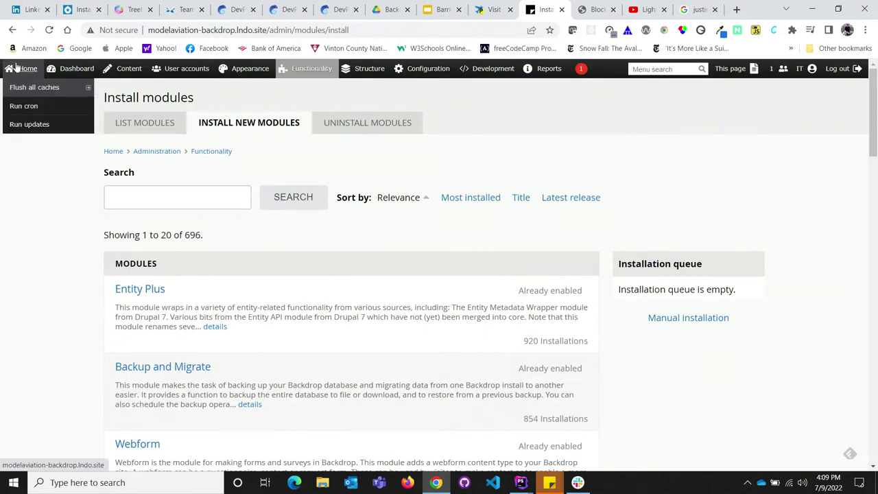
pyautogui.click(17, 66)
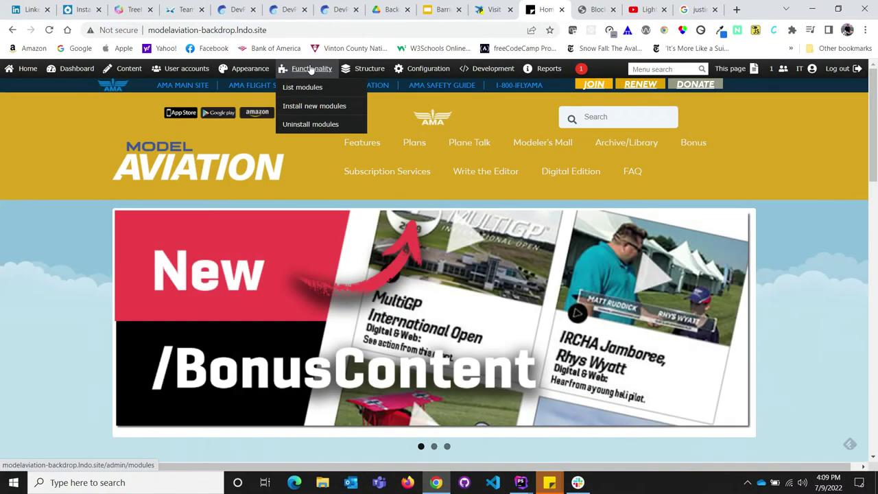
# Open the configuration of the Articles by Issue view and show its Block display
pyautogui.moveTo(358, 70)
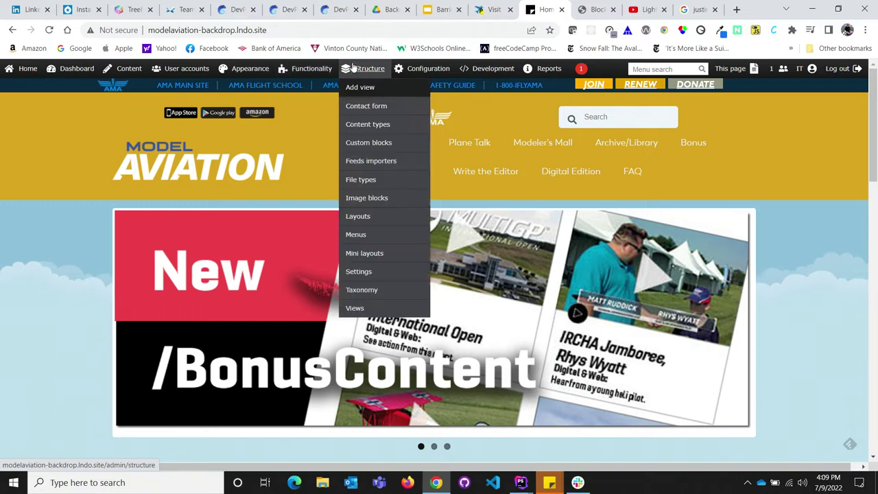
pyautogui.click(367, 309)
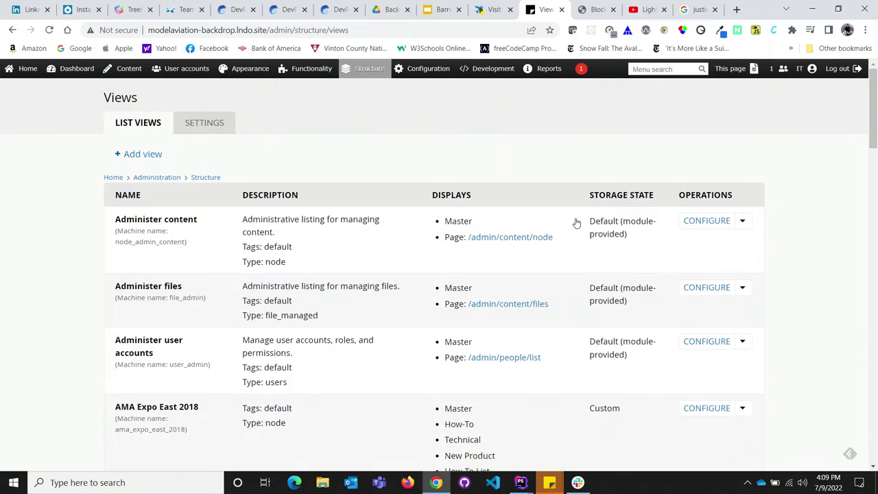
pyautogui.scroll(-5, 576, 223)
pyautogui.scroll(-1, 576, 223)
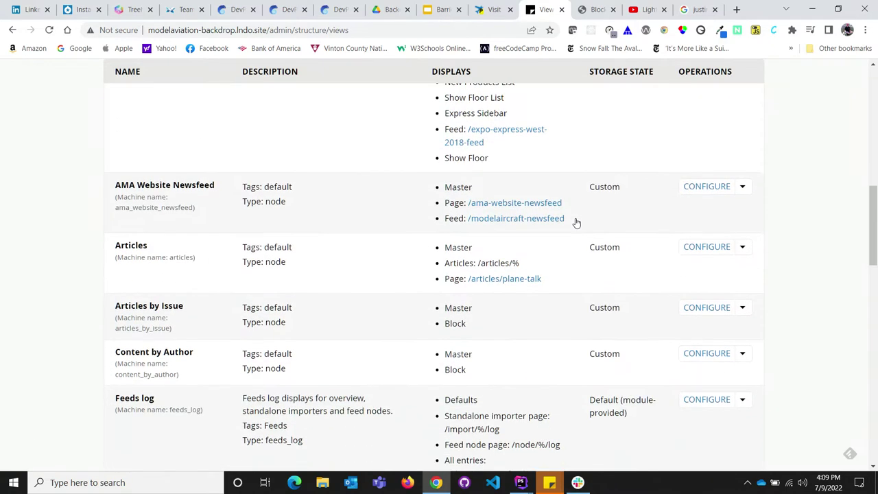
pyautogui.click(699, 309)
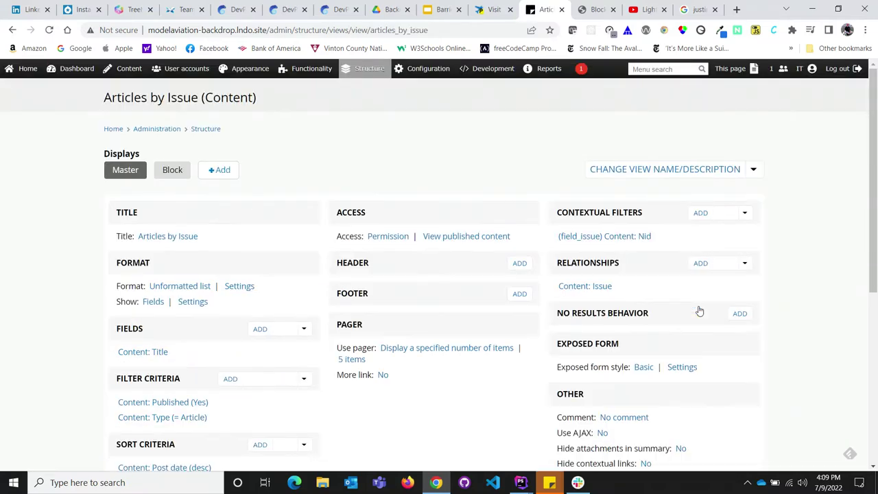
pyautogui.click(181, 172)
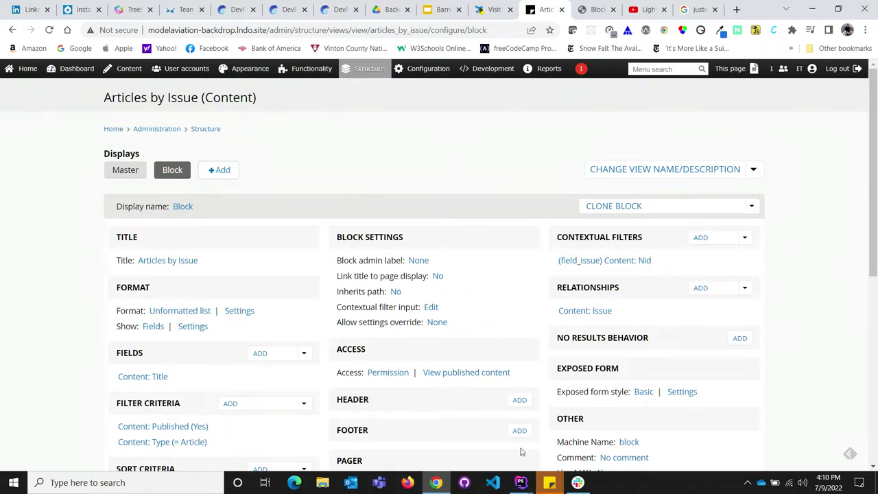
# Switch to the modelaviation-backdrop project in PhpStorm and locate the views_block_filter_block folder under files/coder_upgrade/old
pyautogui.moveTo(521, 478)
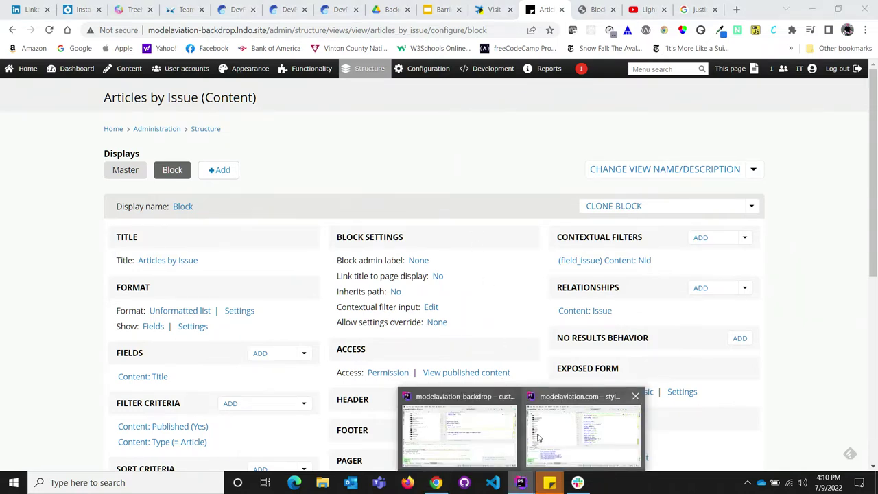
pyautogui.click(458, 428)
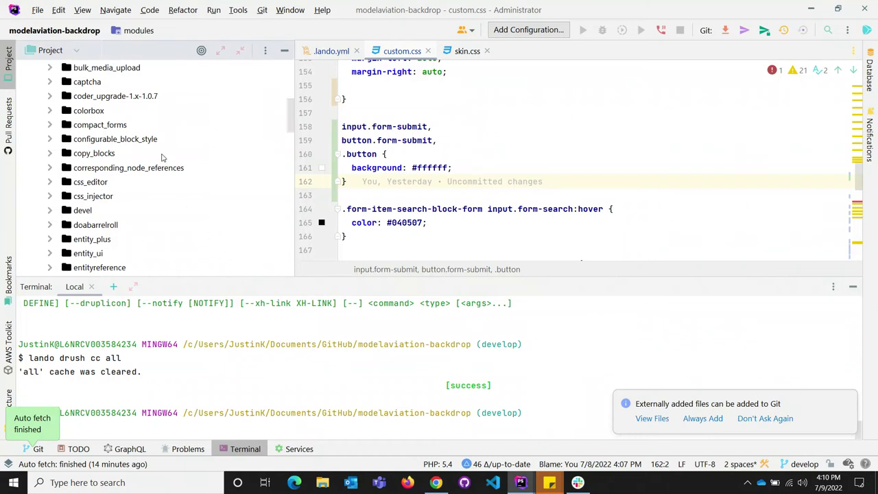
pyautogui.scroll(5, 161, 158)
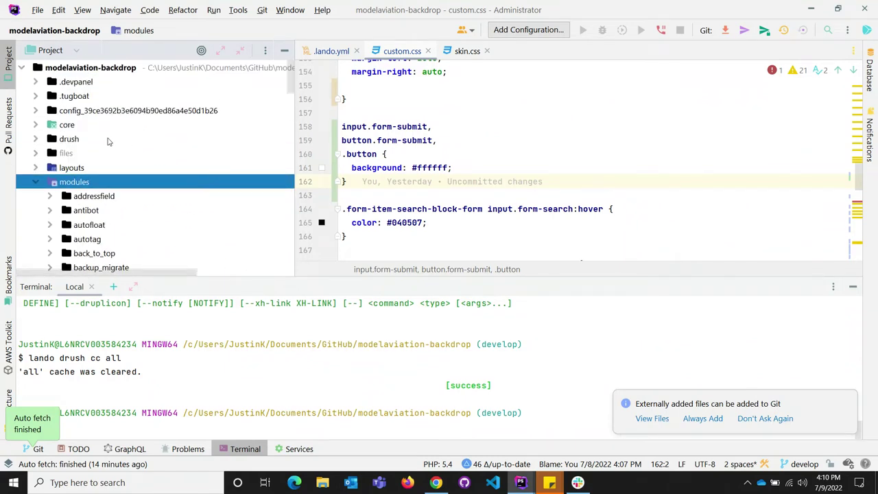
pyautogui.click(41, 153)
pyautogui.click(39, 153)
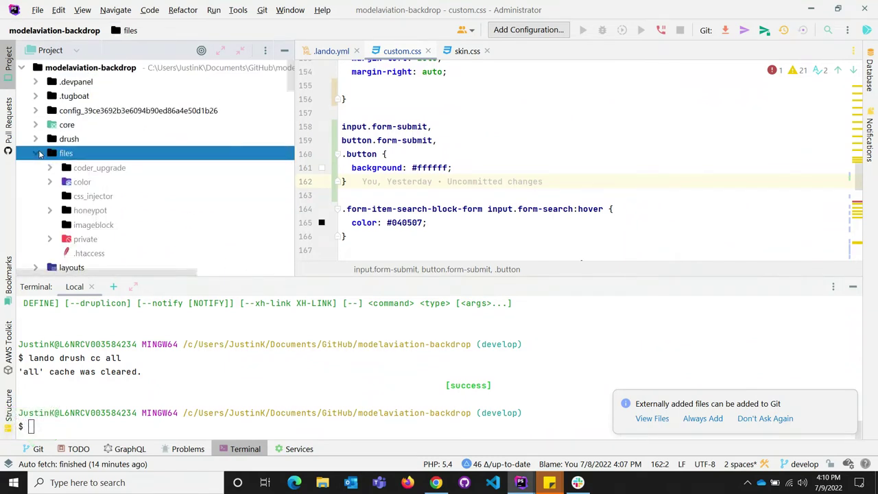
pyautogui.click(50, 168)
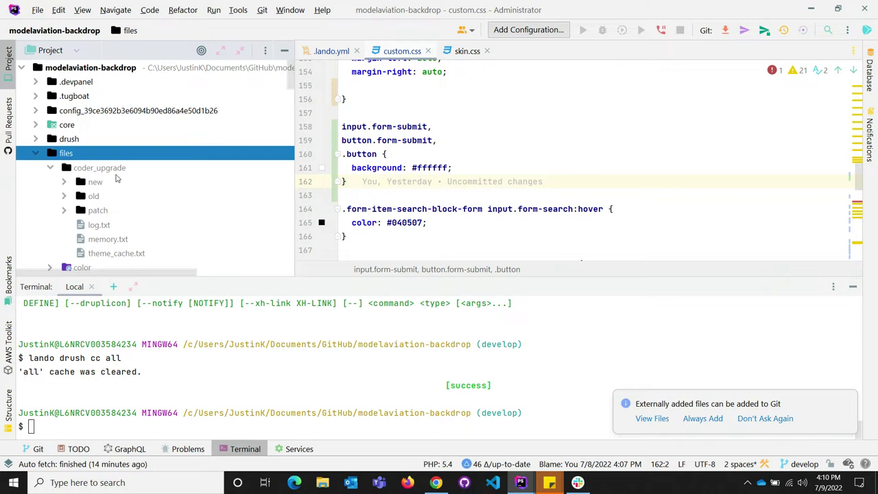
pyautogui.click(63, 196)
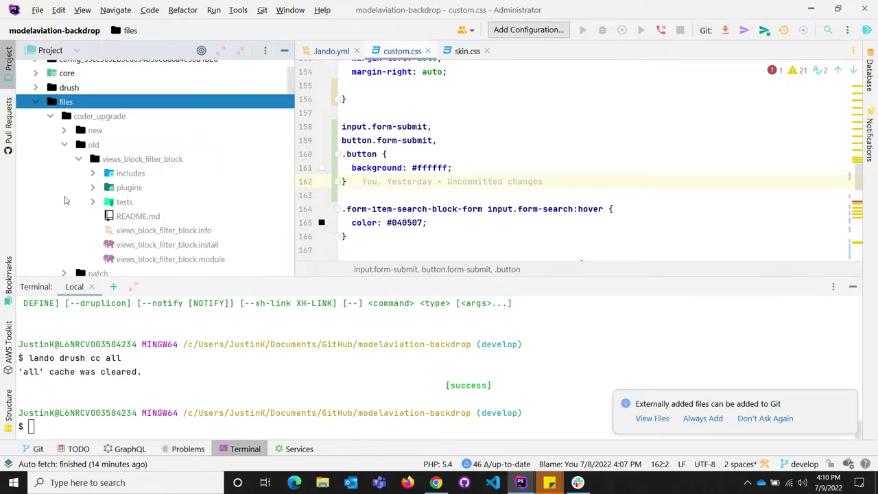
pyautogui.click(136, 165)
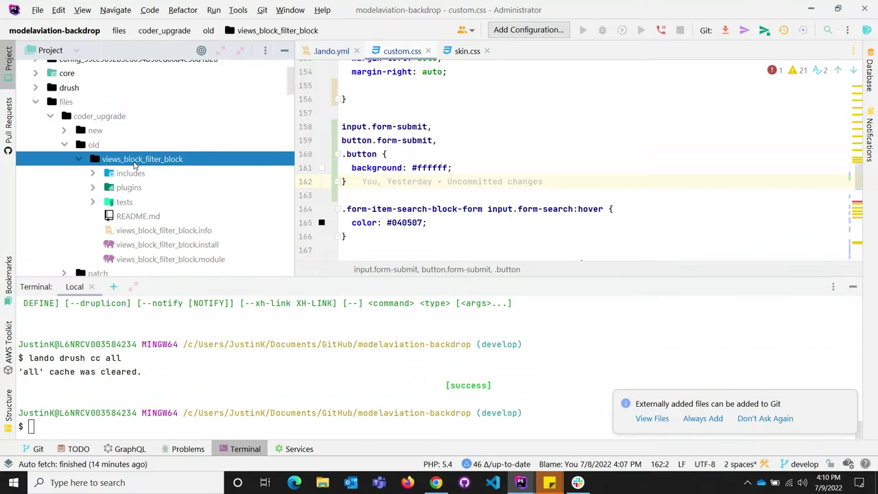
# Switch to Chrome and convert the views_block_filter_block directory with Coder Upgrade
pyautogui.click(436, 483)
pyautogui.moveTo(417, 77)
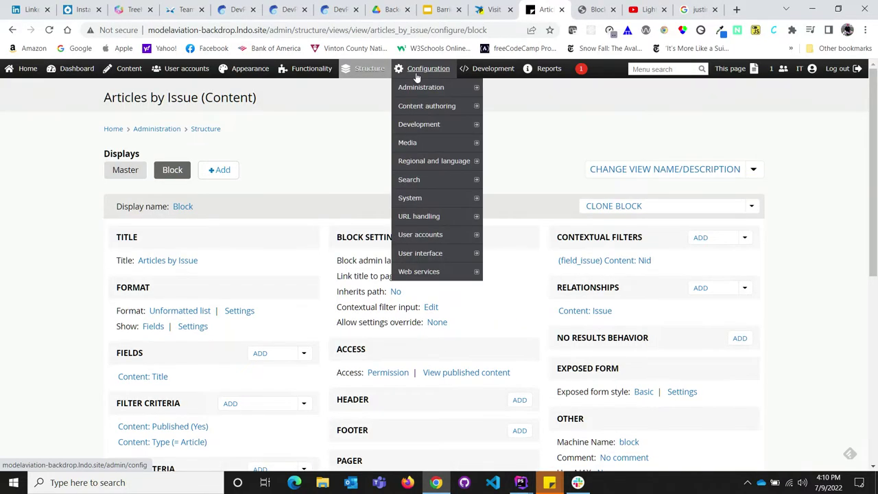
pyautogui.moveTo(426, 124)
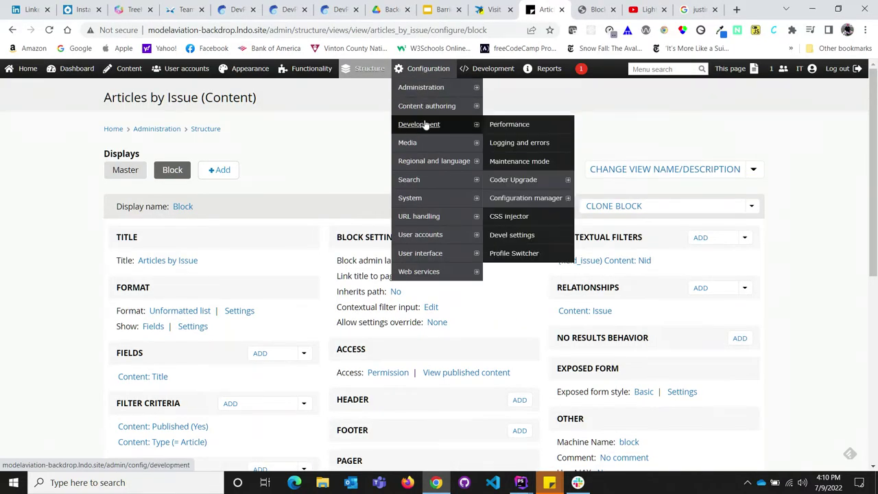
pyautogui.click(522, 179)
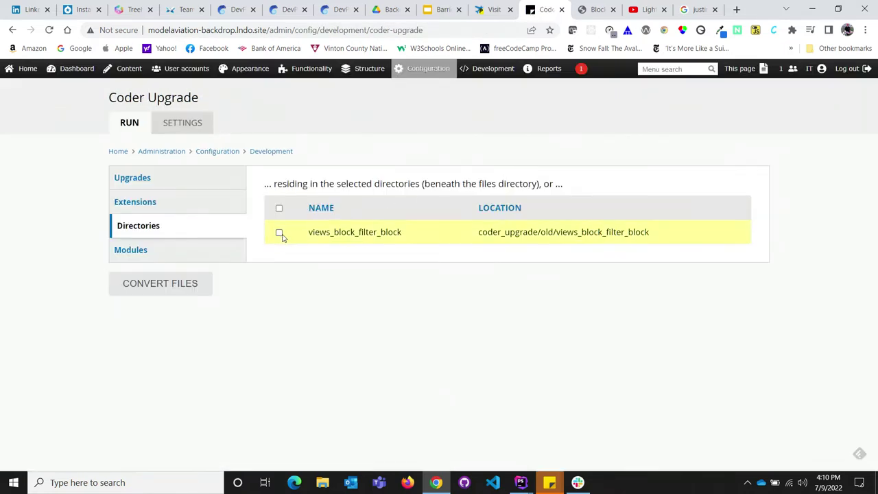
pyautogui.click(280, 234)
pyautogui.click(181, 298)
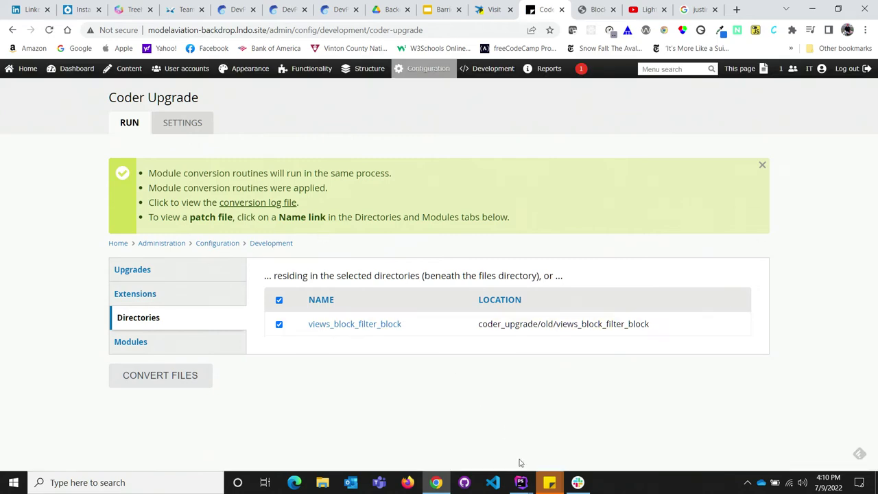
# Switch to the modelaviation-backdrop project in PhpStorm, inspect the converted module under coder_upgrade/new, and collapse the new and old folders
pyautogui.click(526, 482)
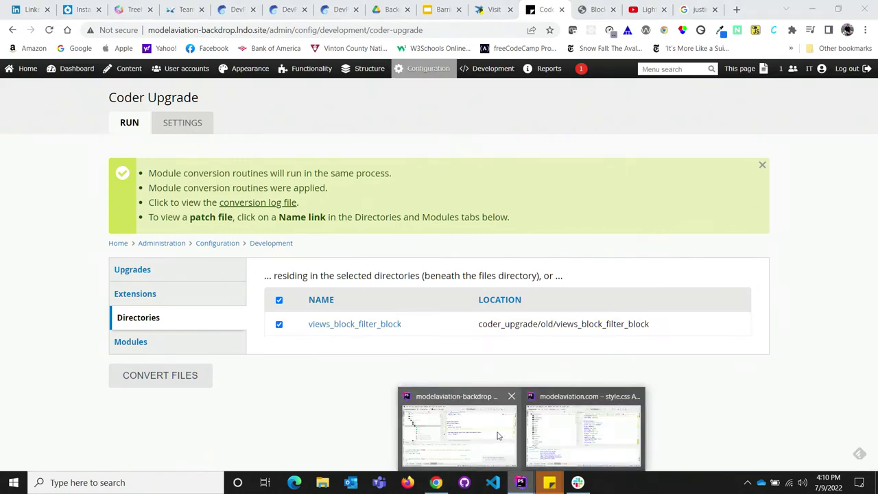
pyautogui.click(500, 437)
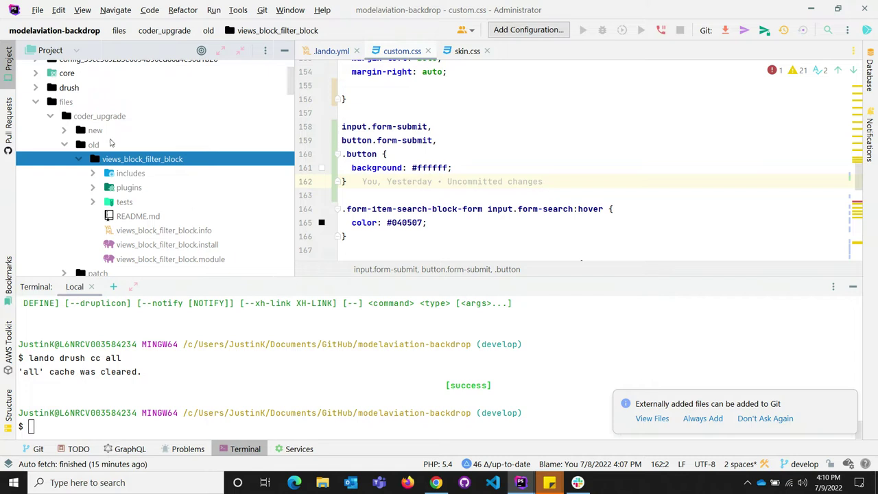
pyautogui.click(65, 129)
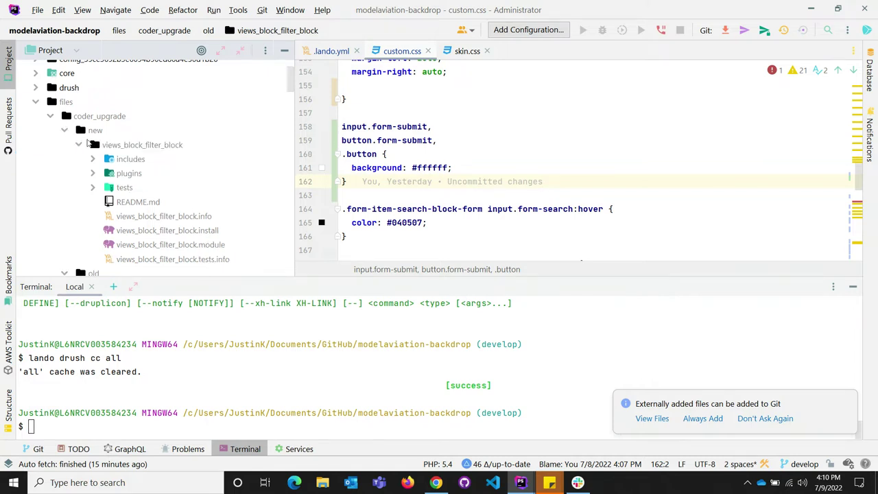
pyautogui.click(65, 130)
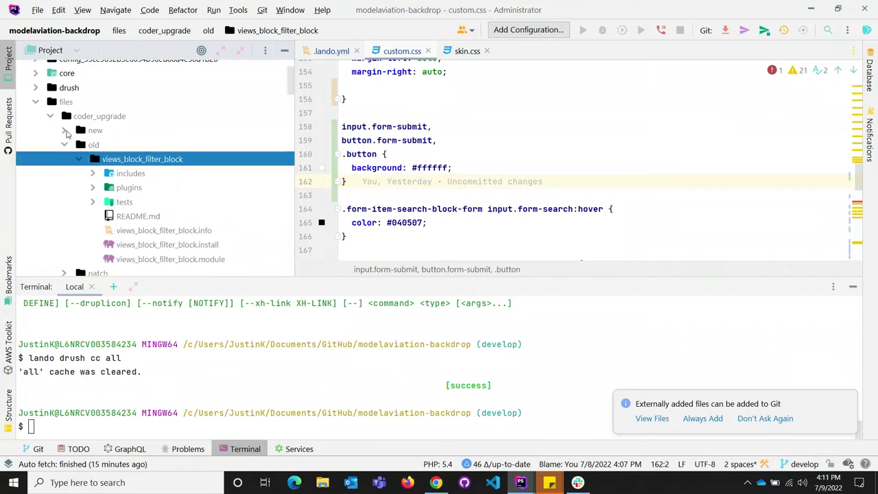
pyautogui.click(64, 144)
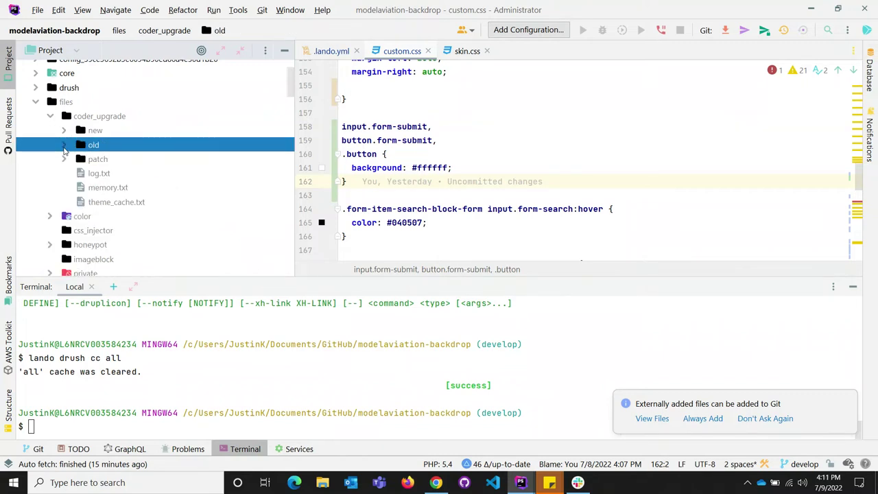
# Open views_block_filter_block.patch from the coder_upgrade patch folder and review the code changes it lists
pyautogui.click(65, 159)
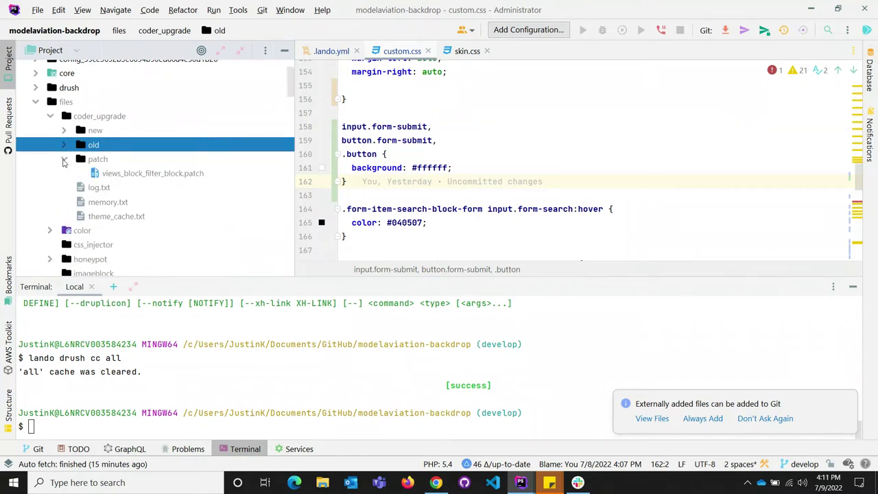
pyautogui.doubleClick(117, 176)
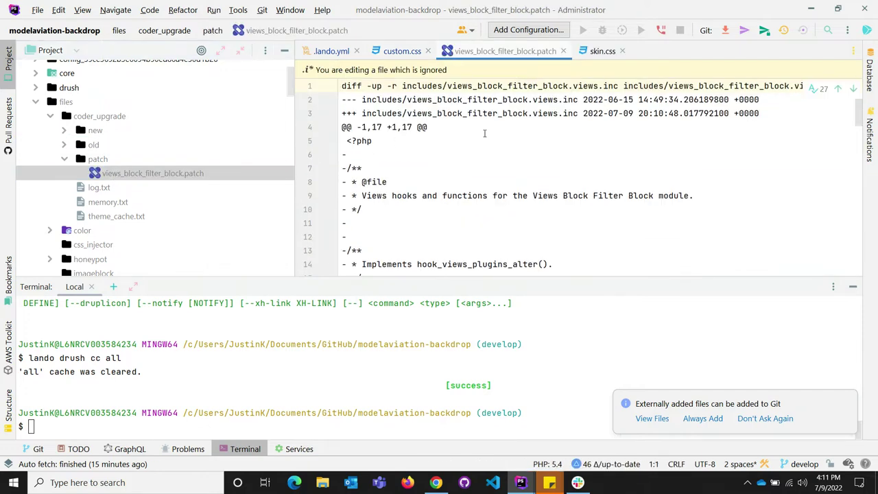
pyautogui.scroll(-5, 446, 137)
pyautogui.click(484, 129)
pyautogui.scroll(-2, 484, 131)
pyautogui.scroll(-4, 484, 133)
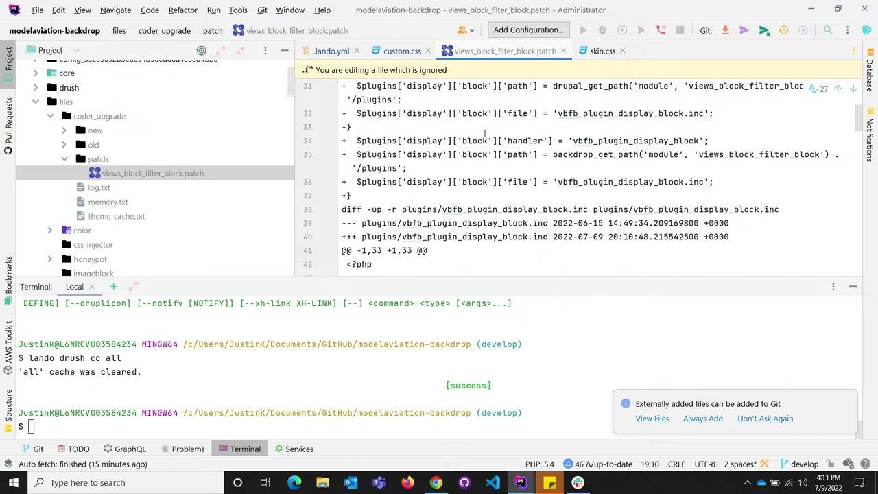
pyautogui.scroll(-4, 484, 134)
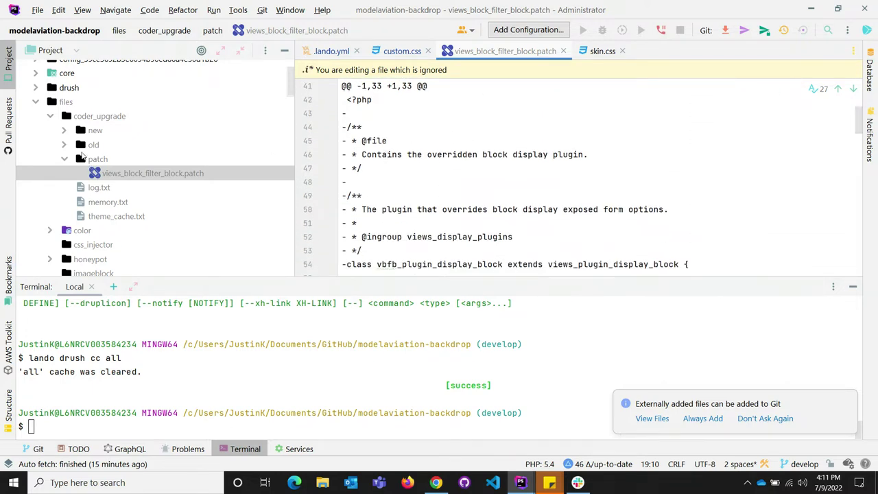
# Copy the converted views_block_filter_block folder from coder_upgrade/new into the modules directory and add all its files to Git
pyautogui.click(64, 131)
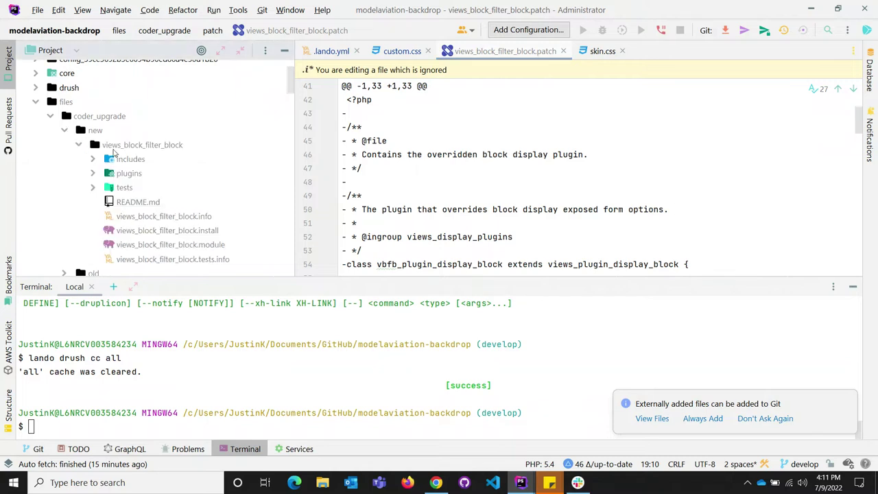
pyautogui.click(121, 147)
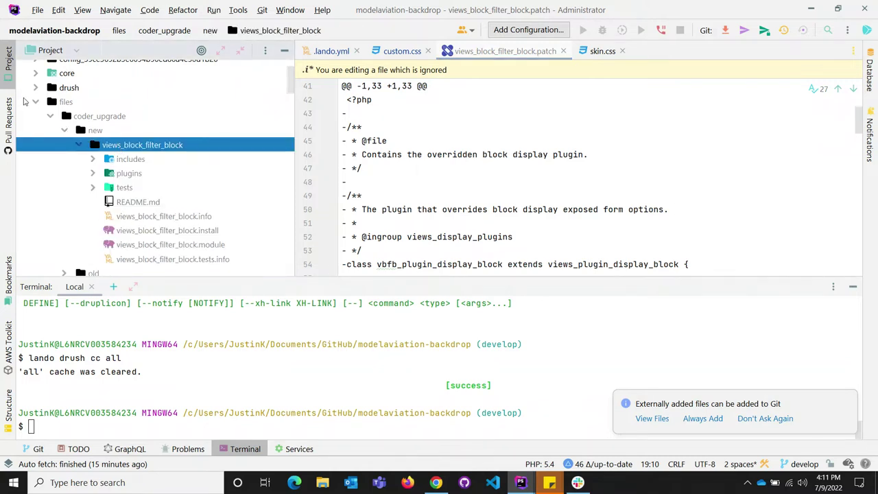
pyautogui.click(36, 101)
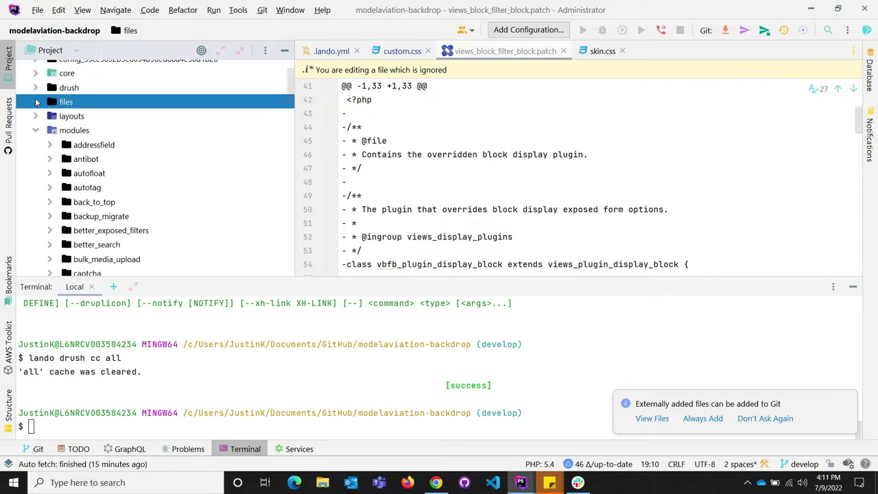
pyautogui.click(67, 133)
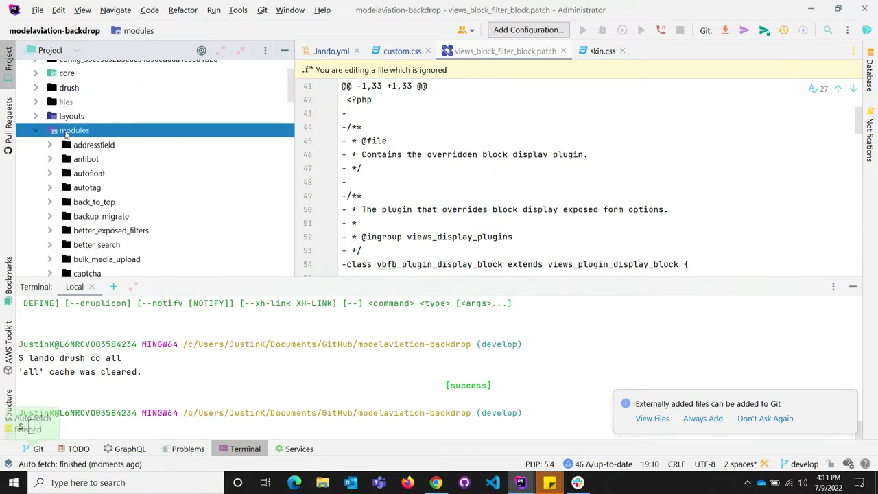
pyautogui.hotkey('ctrl', 'v')
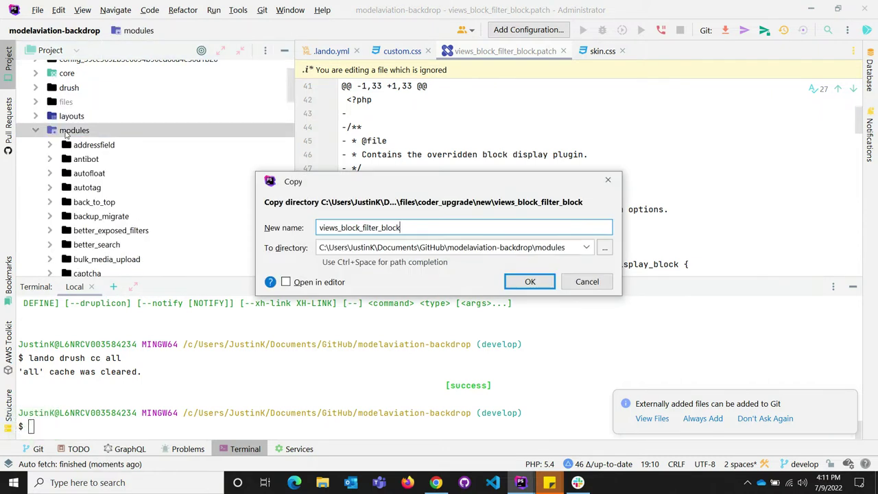
pyautogui.click(536, 282)
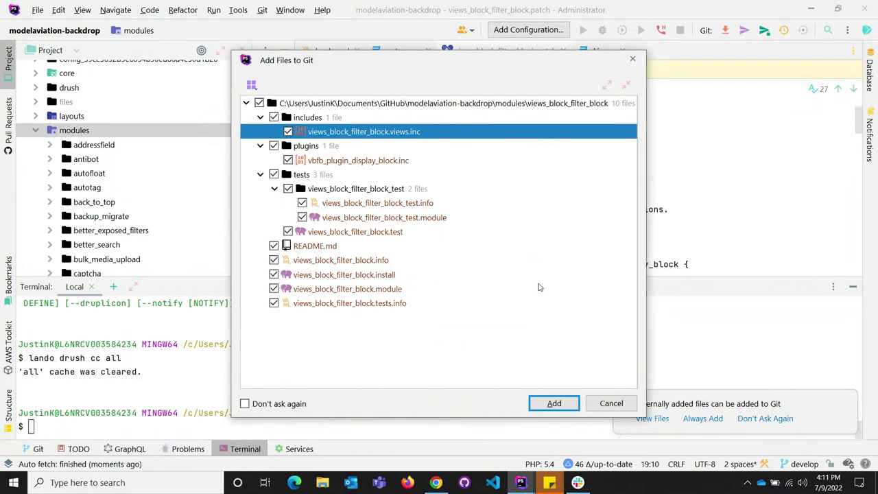
pyautogui.click(560, 406)
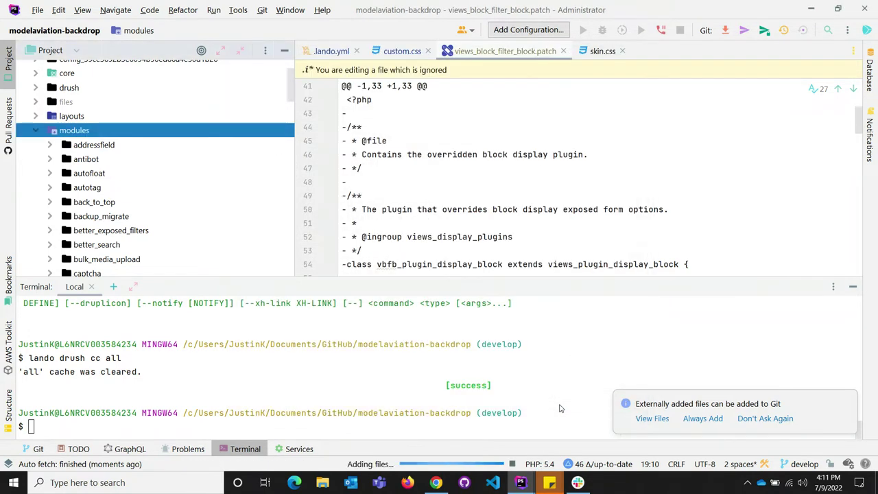
# Switch to Chrome, open the Backdrop site's module list, and close the YouTube and Google search browser tabs
pyautogui.click(433, 484)
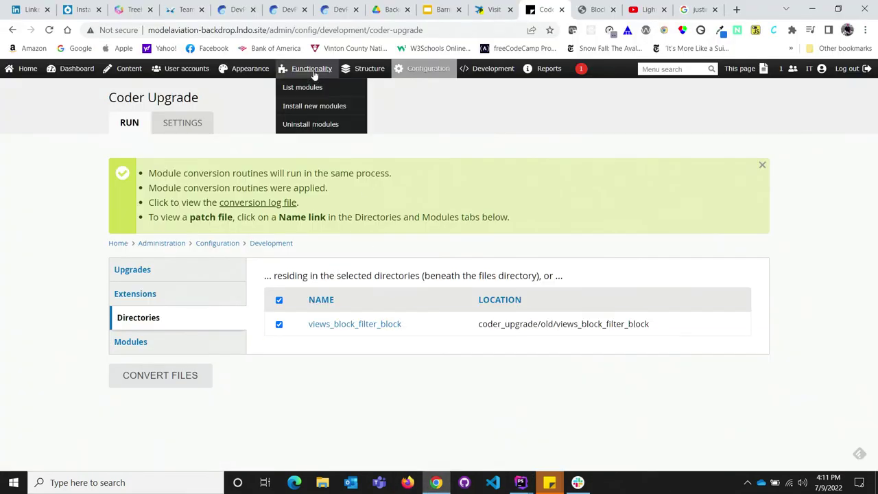
pyautogui.click(315, 89)
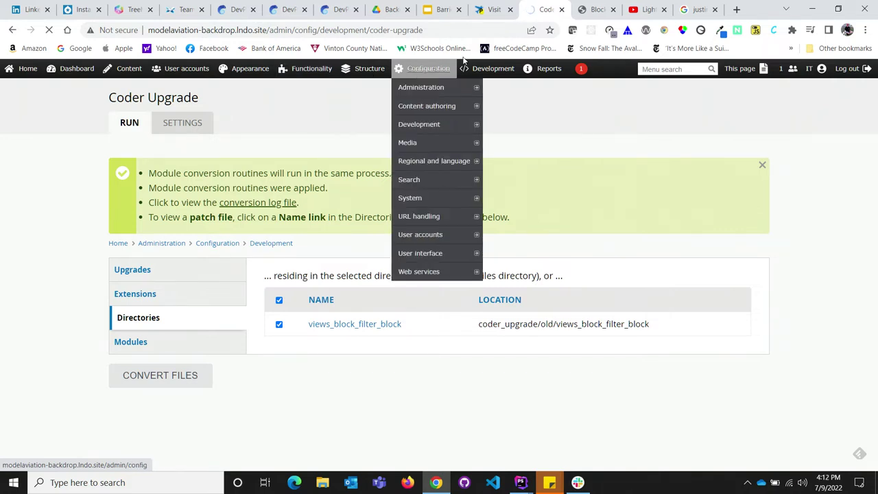
pyautogui.click(714, 10)
pyautogui.click(715, 10)
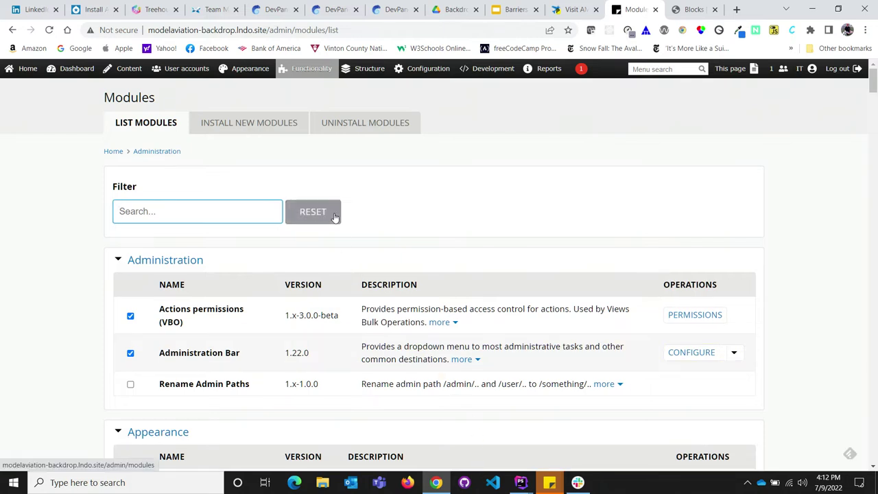
# Filter the module list by "views", enable the Views Block Exposed Filter Block module, and save the configuration
pyautogui.write(';')
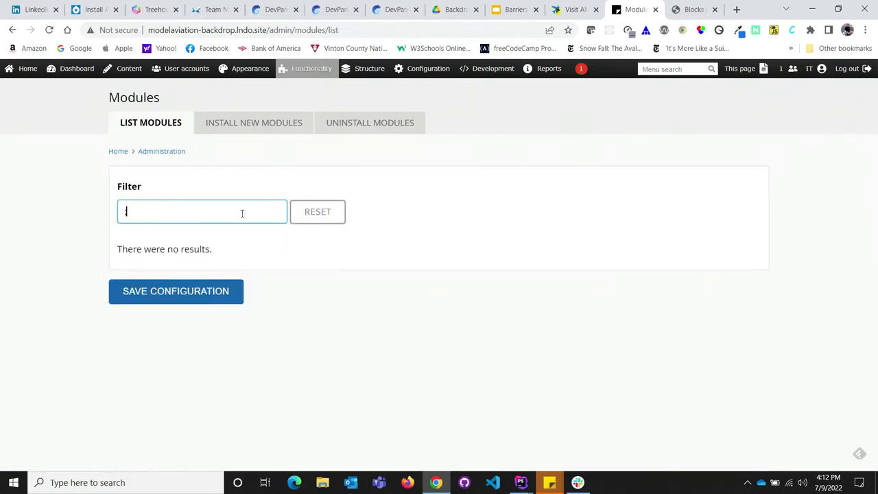
pyautogui.press('BackSpace')
pyautogui.write('views')
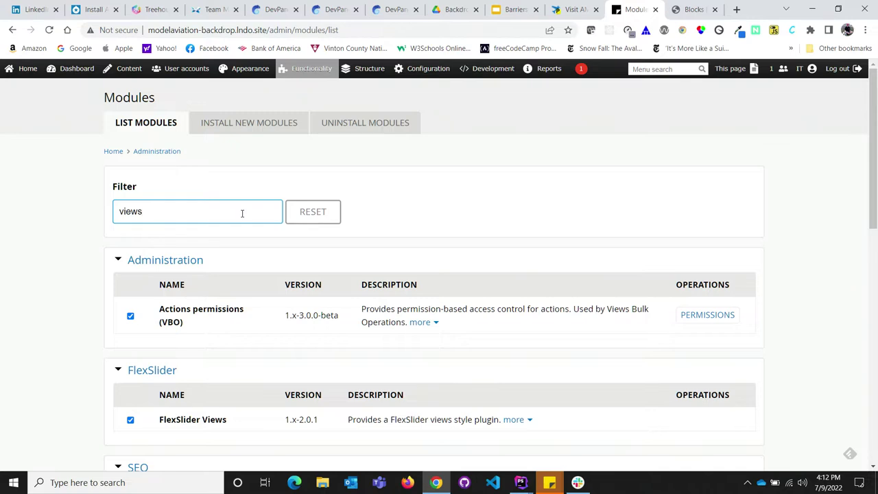
pyautogui.scroll(-7, 242, 213)
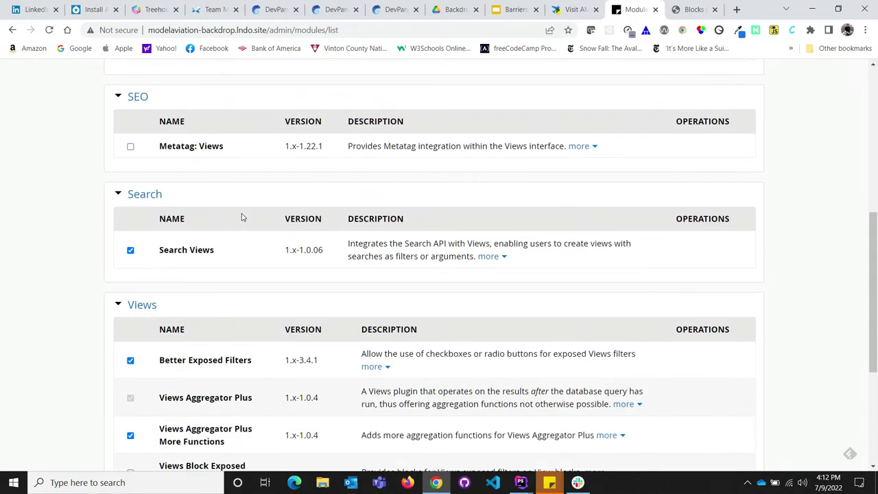
pyautogui.scroll(-2, 242, 218)
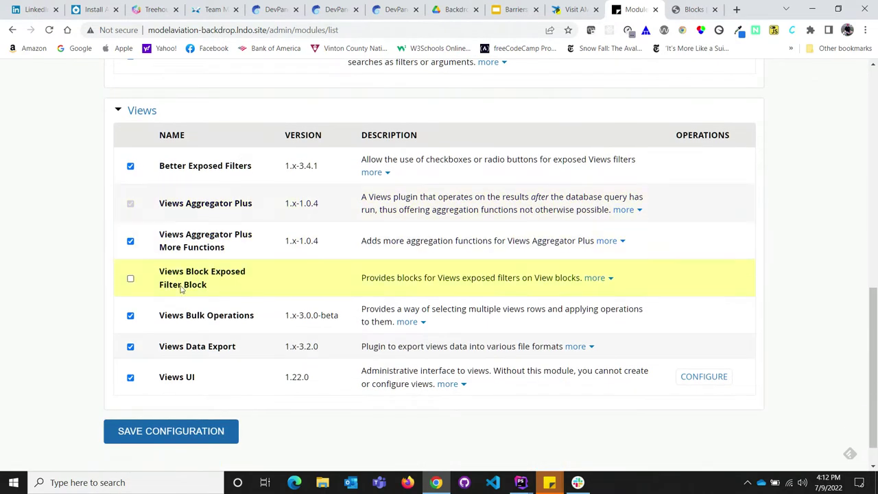
pyautogui.click(131, 279)
pyautogui.click(171, 431)
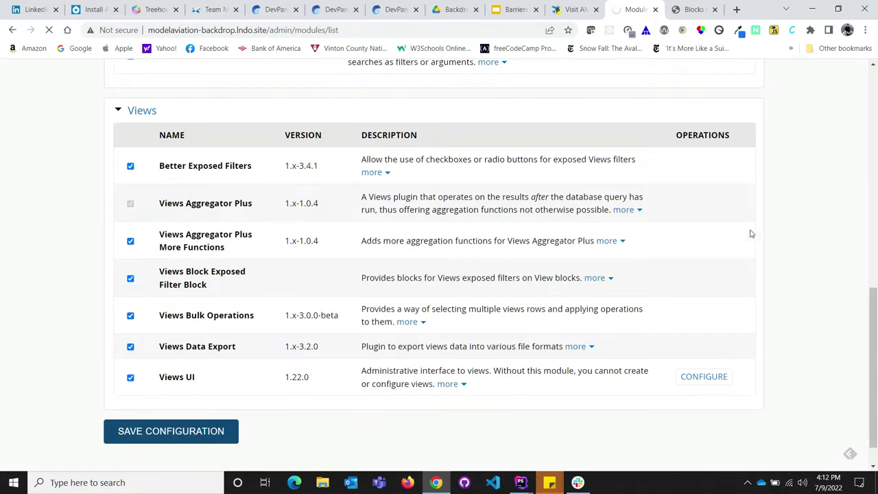
# Close the Visit AMA browser tab and open the site's Views list in a separate tab
pyautogui.click(596, 10)
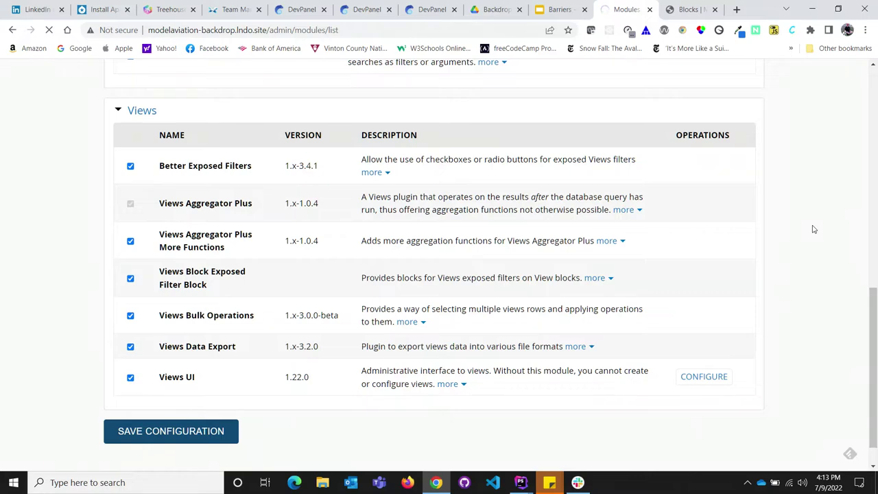
pyautogui.scroll(1, 814, 229)
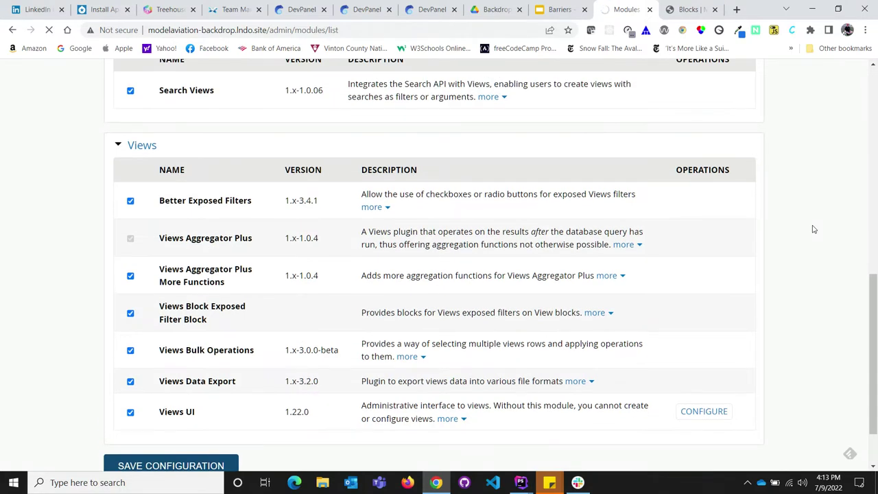
pyautogui.scroll(10, 813, 230)
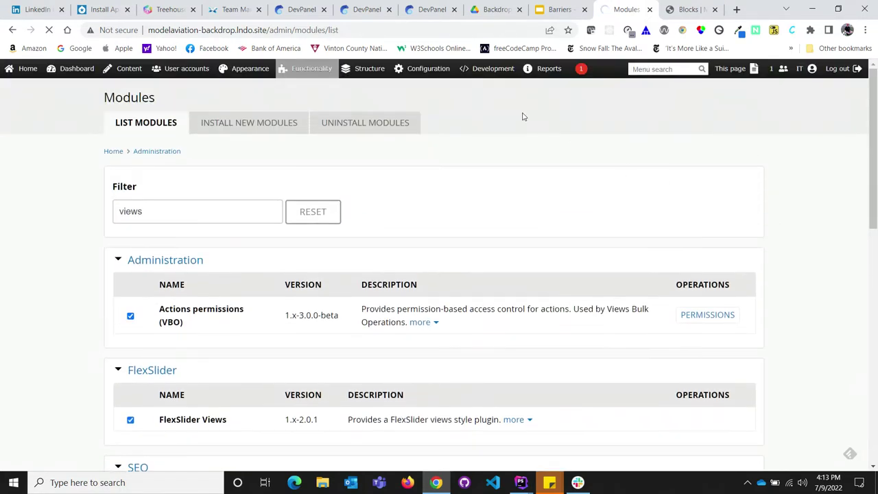
pyautogui.moveTo(379, 73)
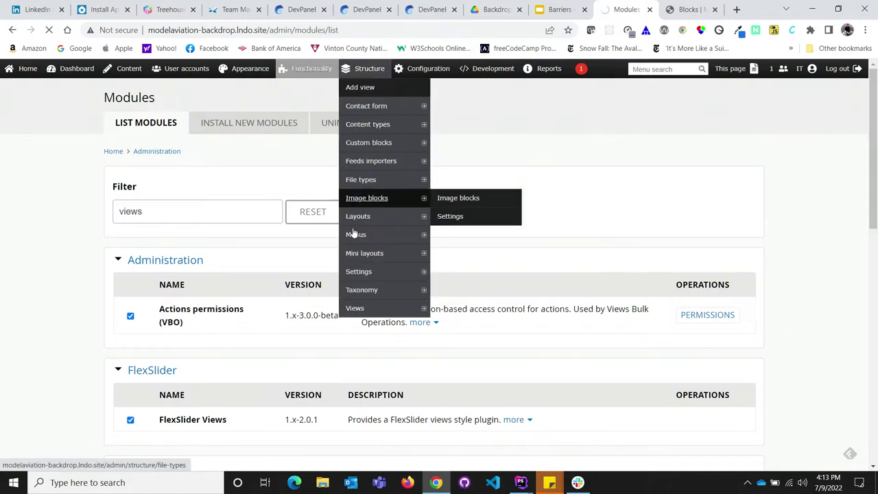
pyautogui.rightClick(361, 314)
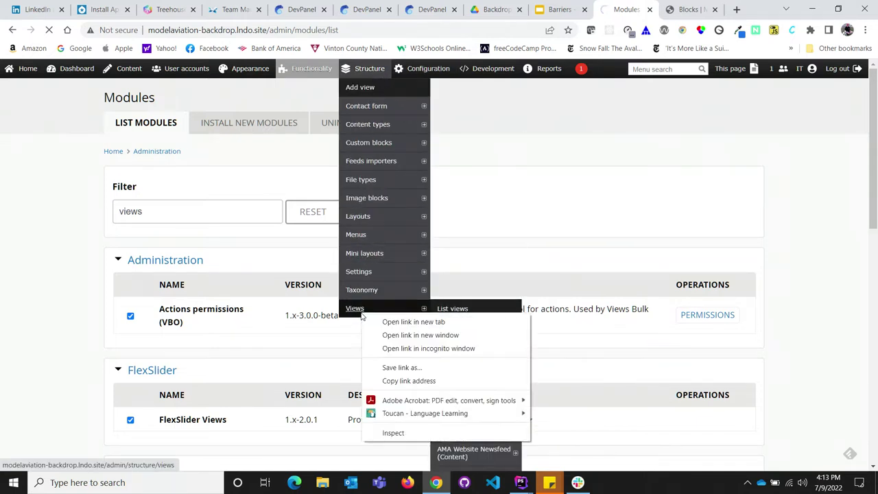
pyautogui.press('Escape')
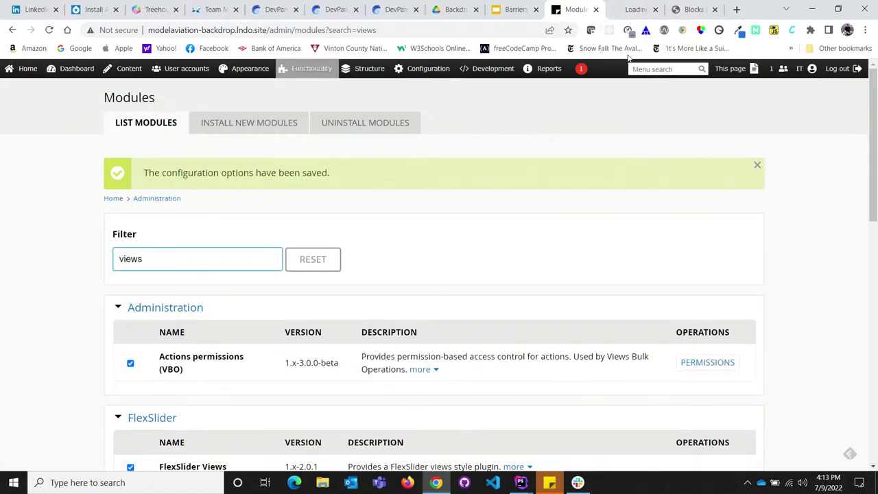
pyautogui.moveTo(368, 72)
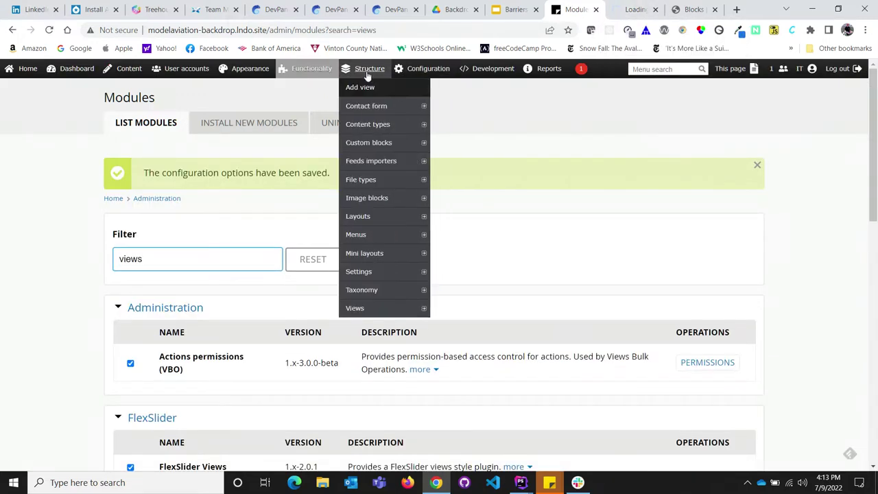
pyautogui.click(355, 309)
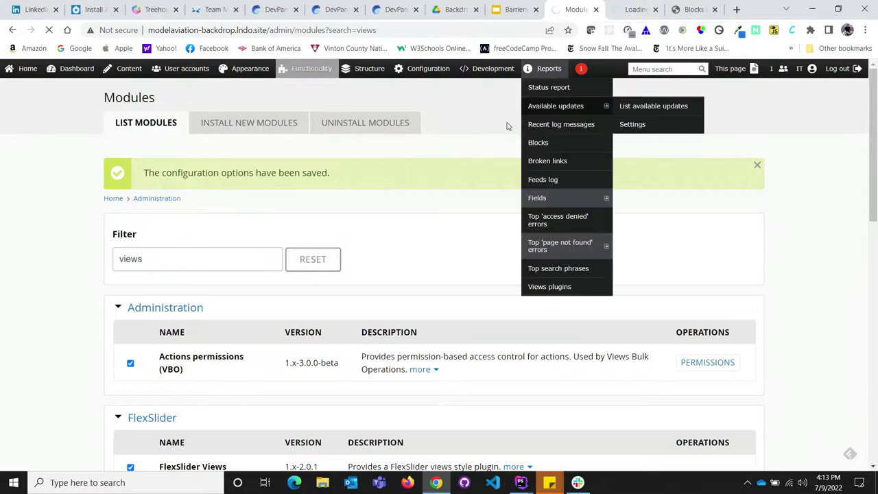
pyautogui.click(634, 9)
# Open the configuration of the Articles by Issue view and show its Block display settings
pyautogui.scroll(-8, 482, 218)
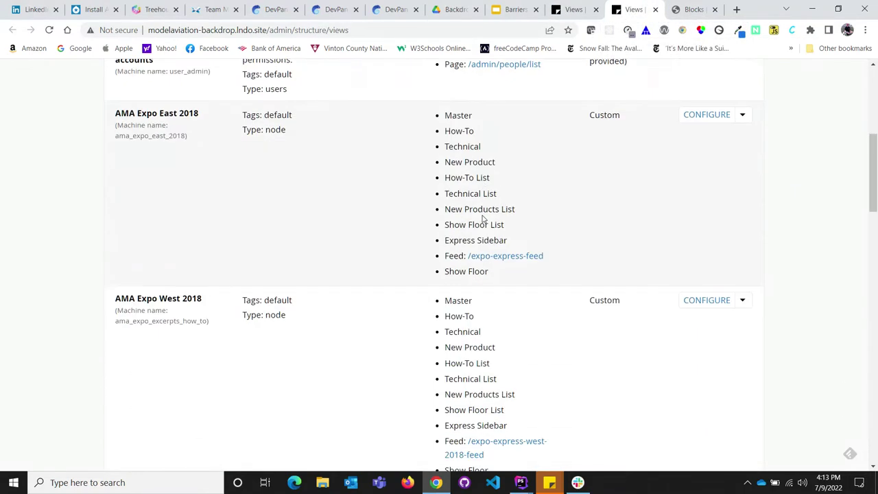
pyautogui.scroll(-2, 482, 218)
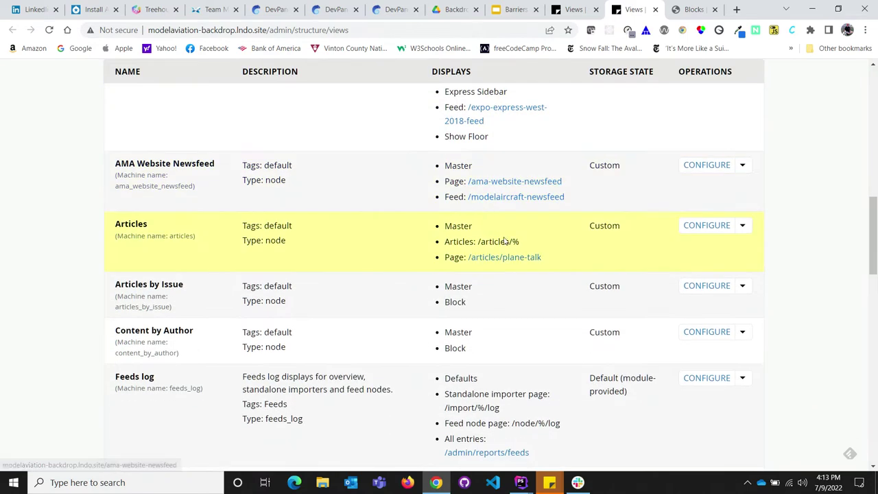
pyautogui.click(716, 288)
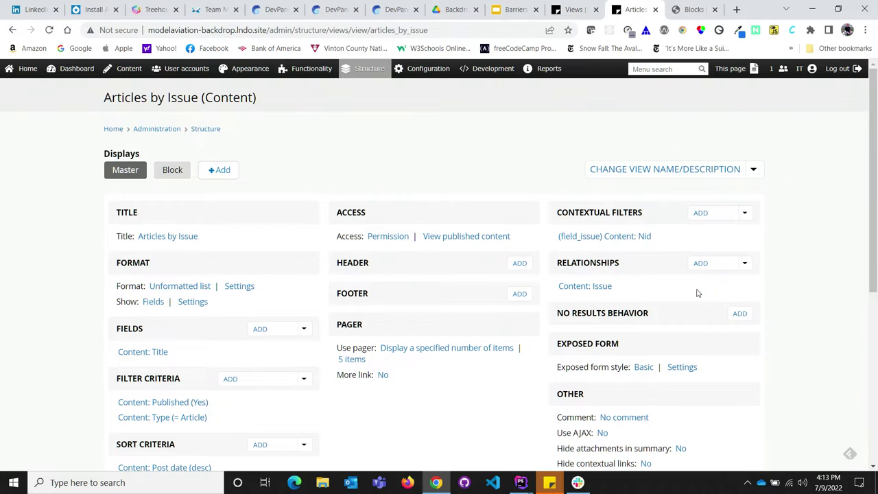
pyautogui.click(173, 171)
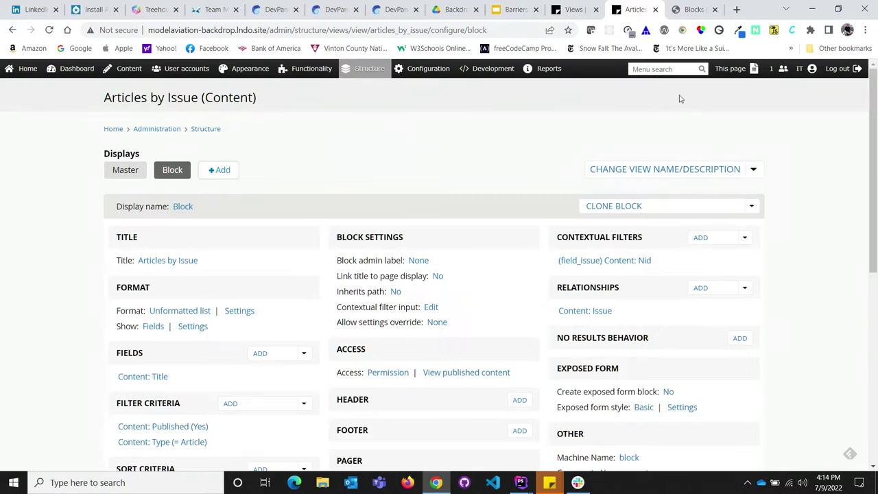
# Open github.com/backdrop-contrib in a new browser tab and go to its Repositories section
pyautogui.click(736, 10)
pyautogui.write('githu')
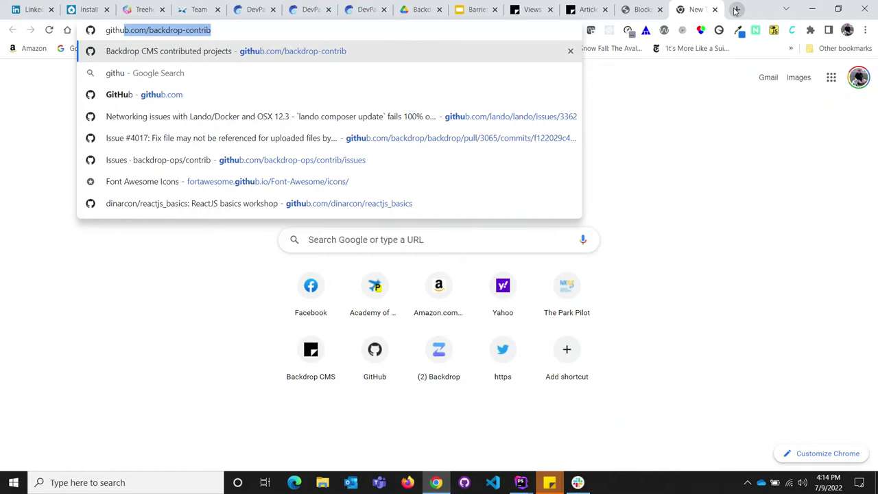
pyautogui.press('Return')
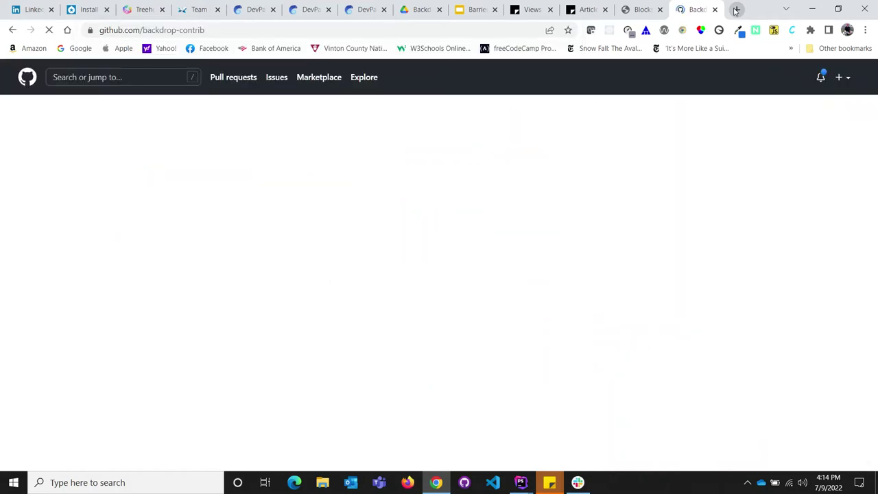
pyautogui.scroll(-4, 488, 181)
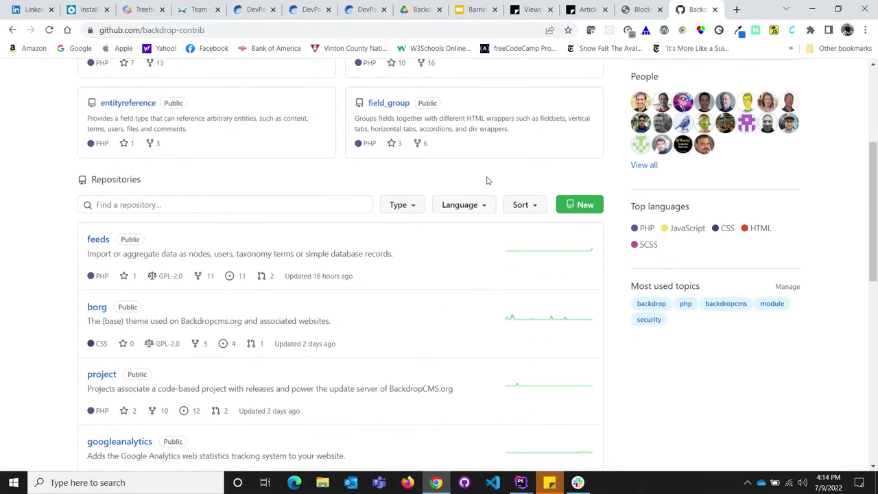
# Search the backdrop-contrib repositories for "views block" and open the views_block_exposed_filter_block repository
pyautogui.click(198, 173)
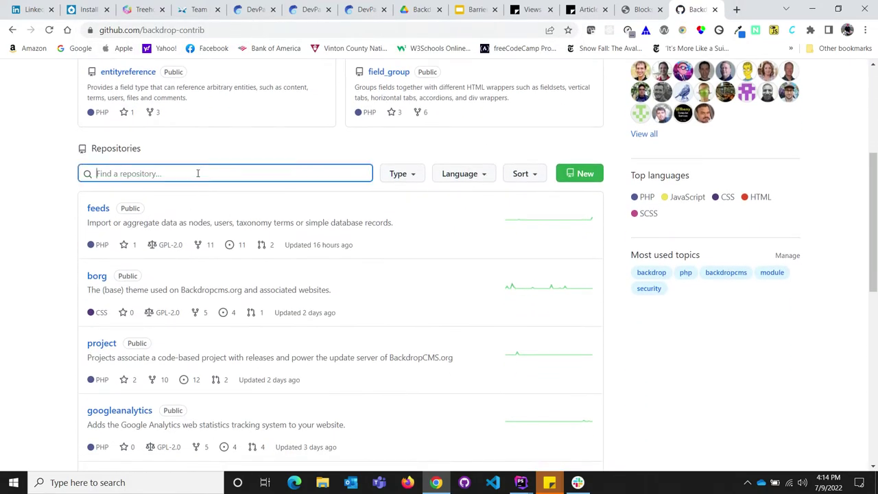
pyautogui.write('vew')
pyautogui.press('BackSpace')
pyautogui.press('BackSpace')
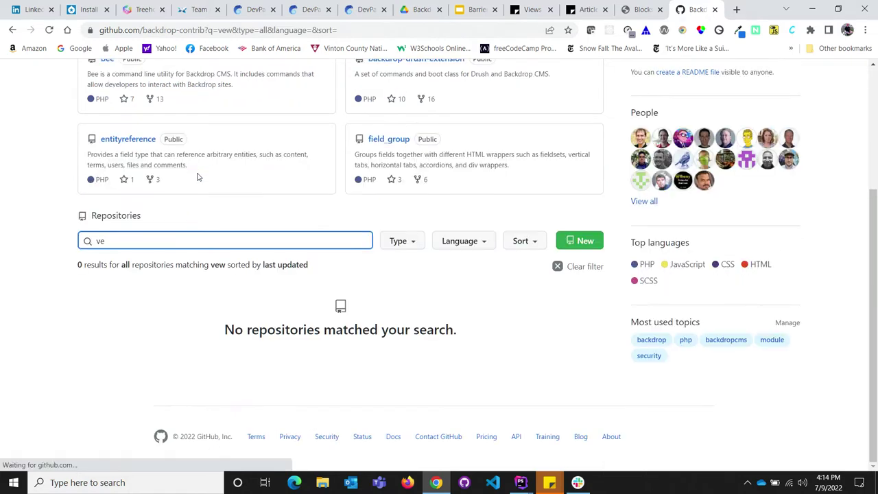
pyautogui.write('iw')
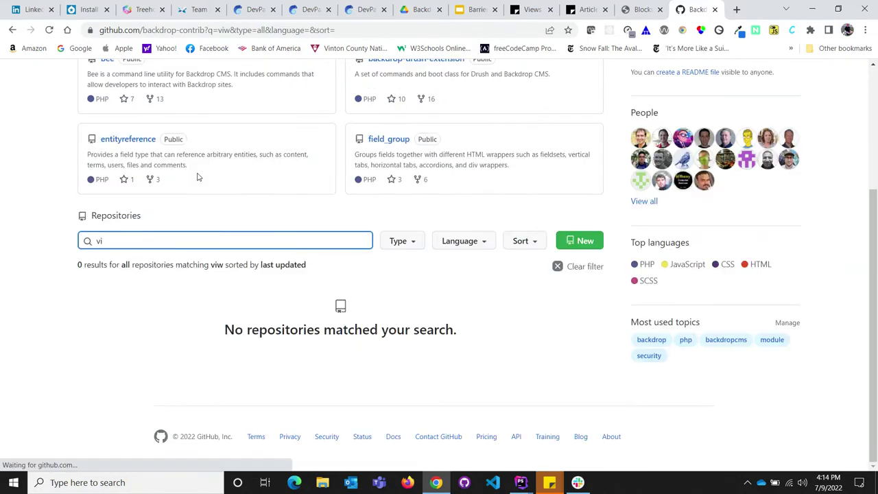
pyautogui.press('BackSpace')
pyautogui.write('ews block')
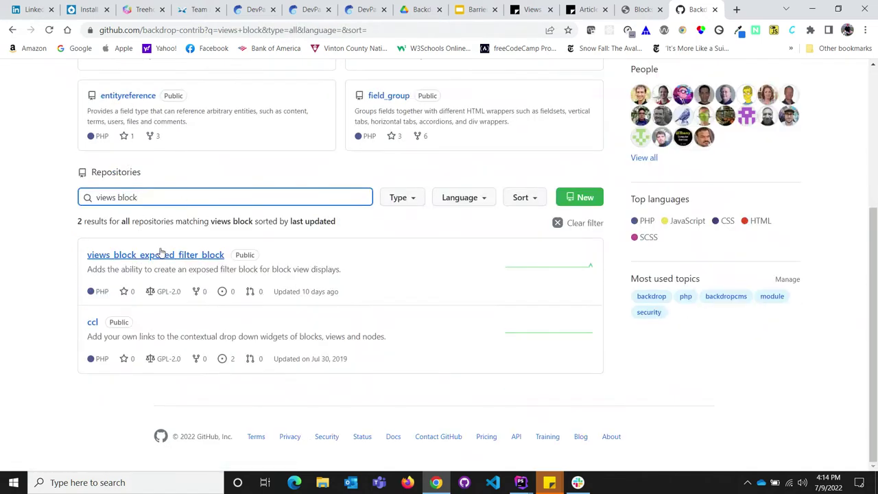
pyautogui.click(157, 254)
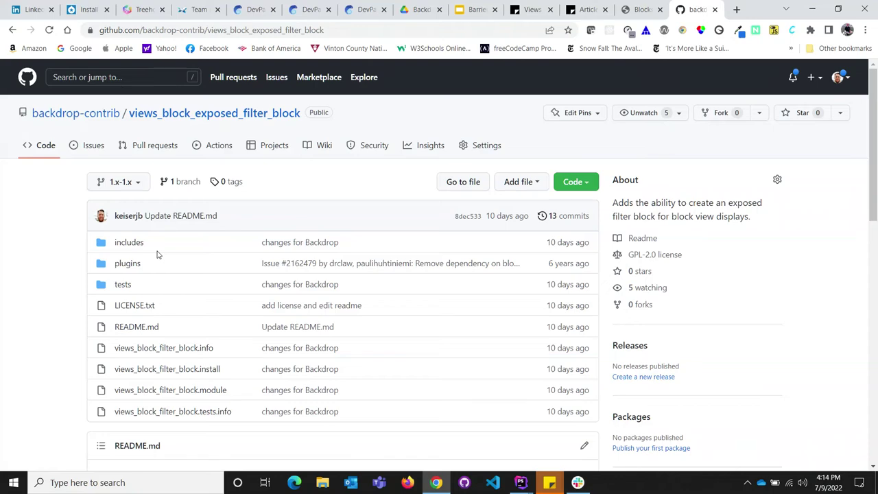
# Close the GitHub and Articles by Issue tabs and return to the Barriers presentation in Google Slides
pyautogui.click(715, 9)
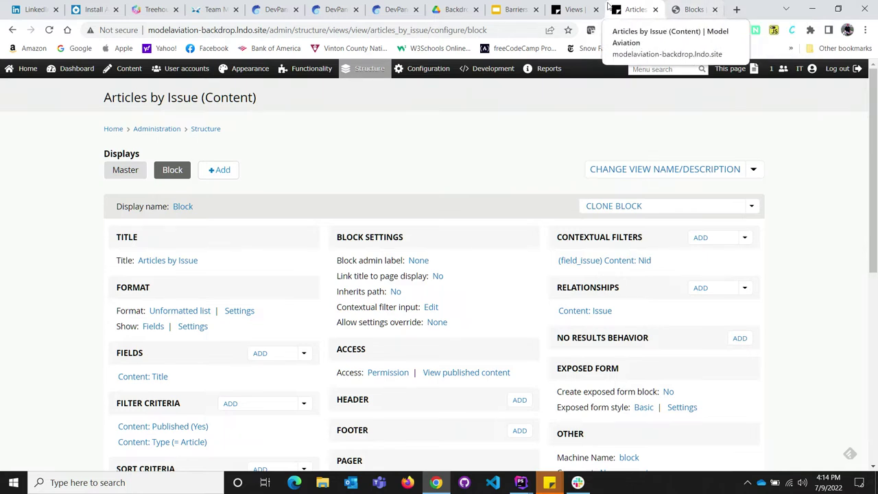
pyautogui.click(654, 8)
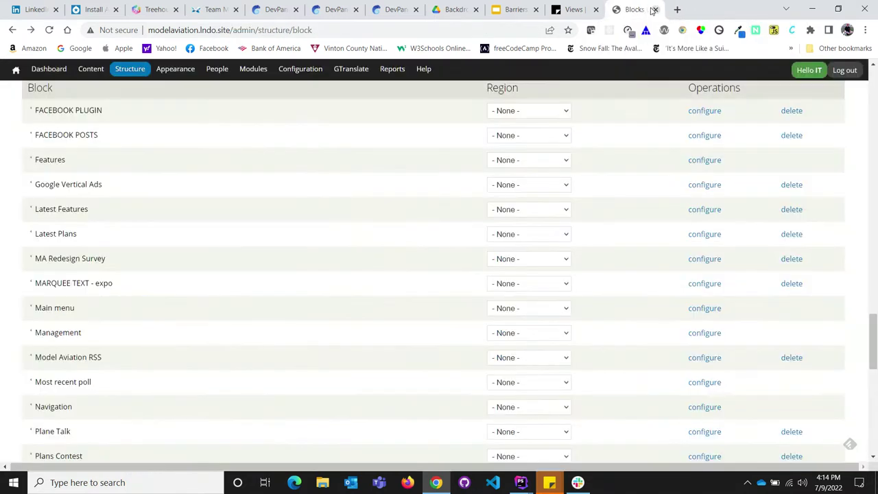
pyautogui.click(516, 11)
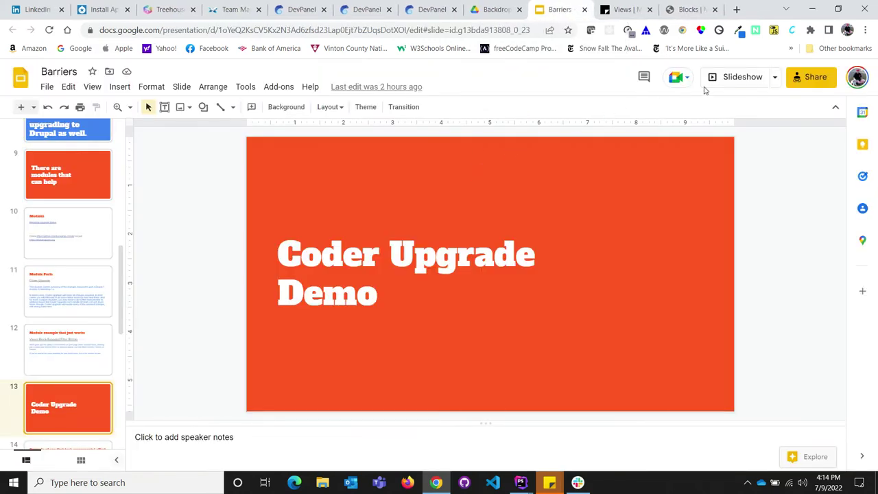
# Present the slideshow from the Coder Upgrade Demo slide through the Themes slide, and exit full screen
pyautogui.click(724, 79)
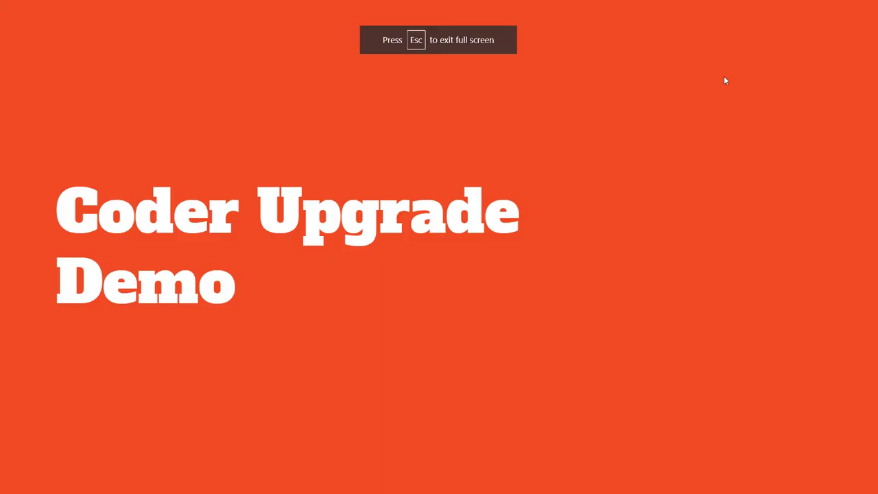
pyautogui.press('Right')
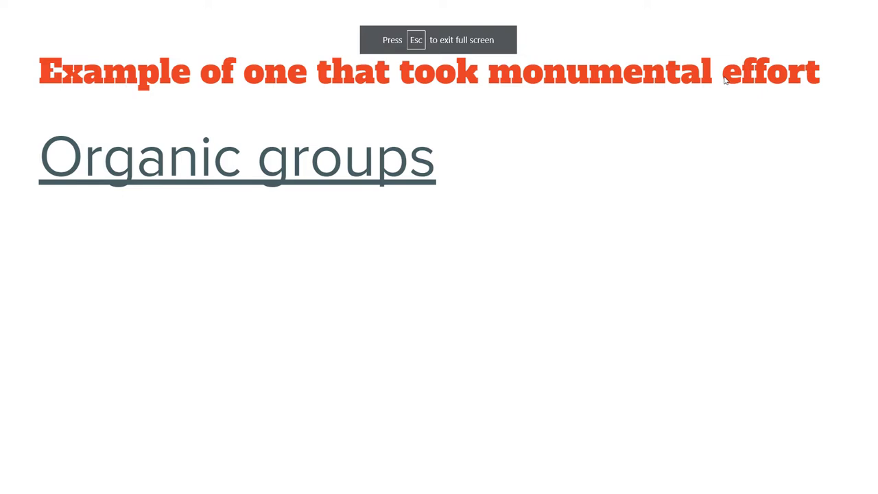
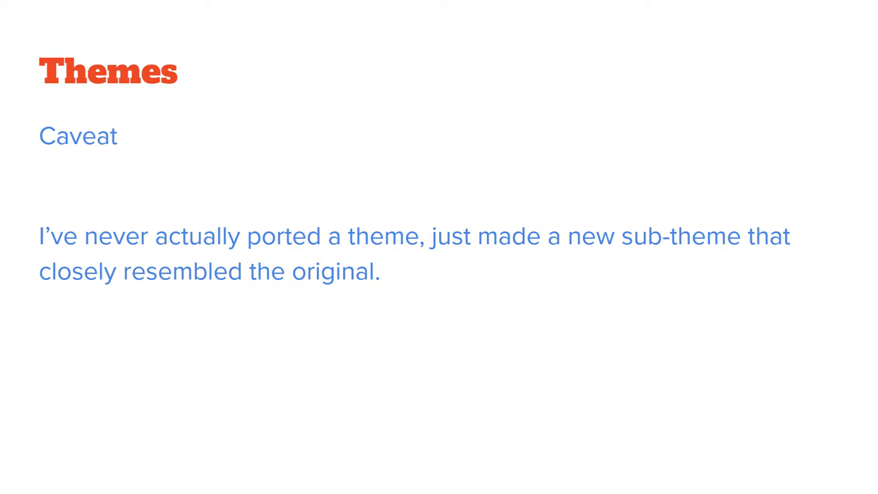
pyautogui.press('Escape')
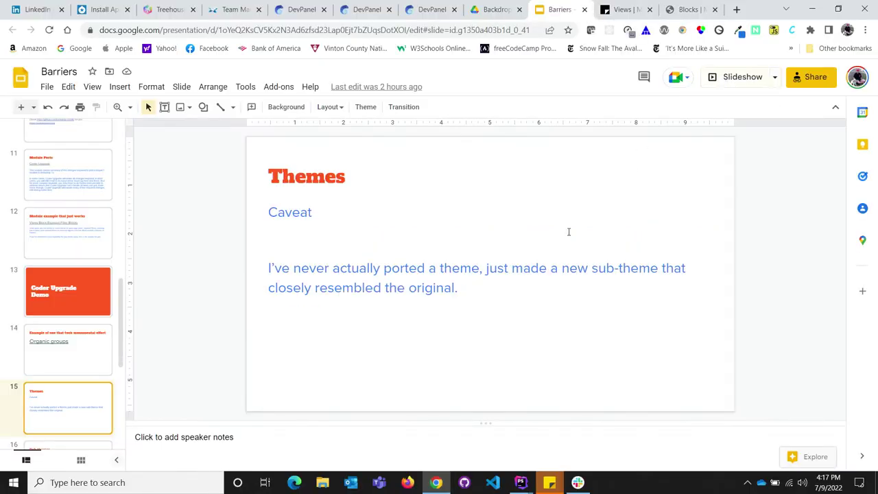
# Open the home pages of the modelaviation.lndo.site and modelaviation-backdrop.lndo.site sites in their existing browser tabs
pyautogui.click(683, 10)
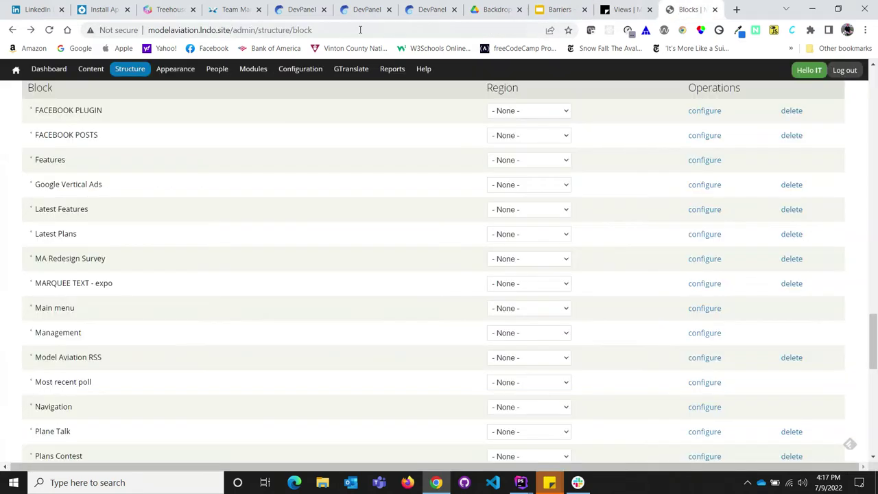
pyautogui.click(20, 75)
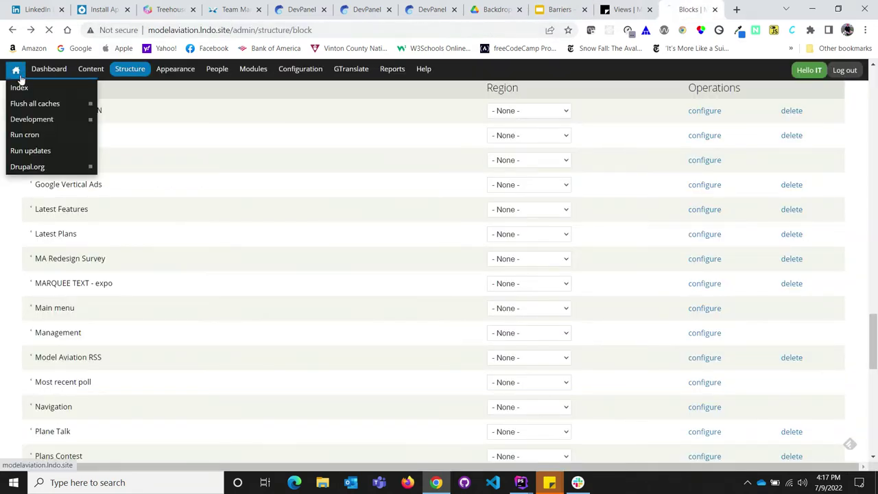
pyautogui.click(623, 10)
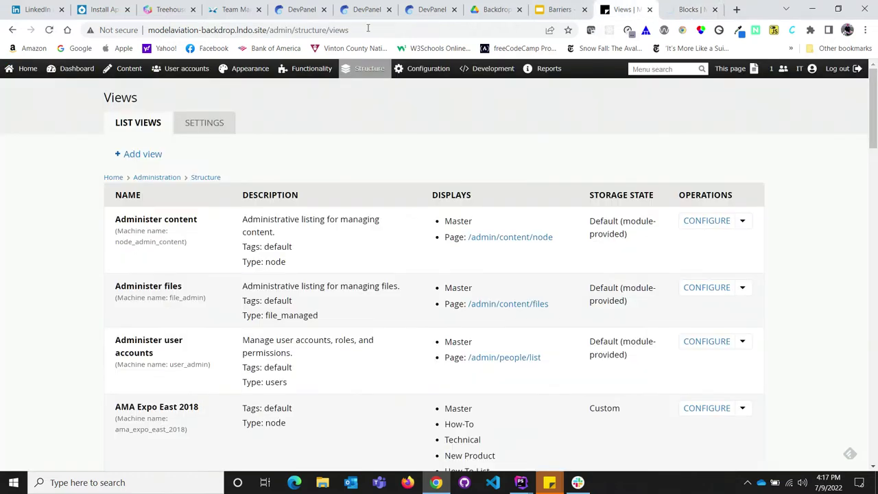
pyautogui.click(21, 73)
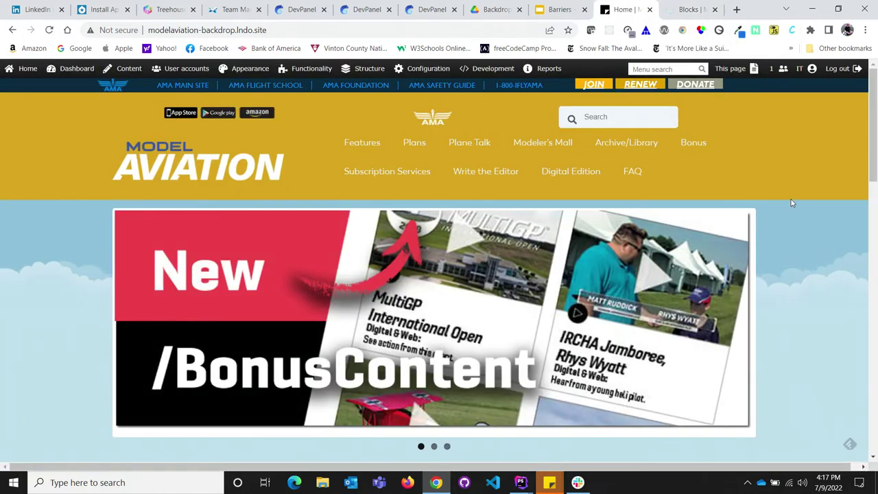
# Examine the Backdrop site's home page from the header and slideshow down to the footer
pyautogui.scroll(-3, 791, 203)
pyautogui.scroll(-7, 792, 203)
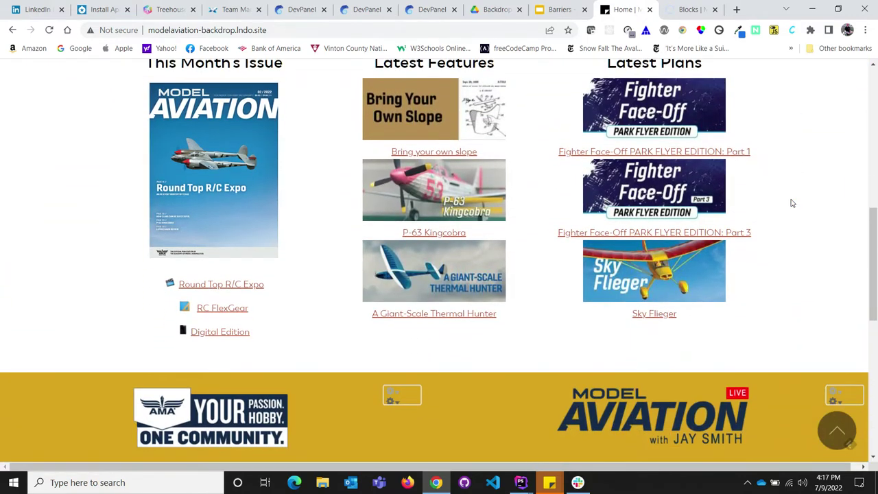
pyautogui.scroll(9, 792, 203)
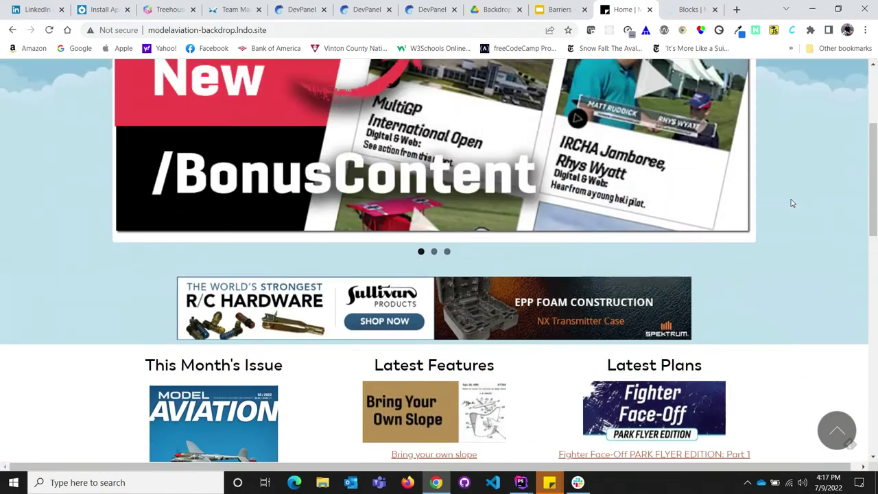
pyautogui.scroll(1, 792, 203)
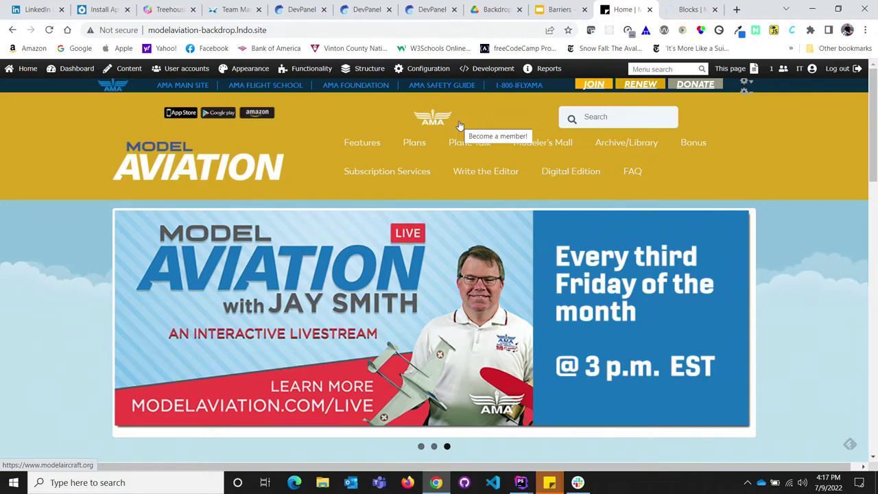
pyautogui.scroll(-4, 460, 126)
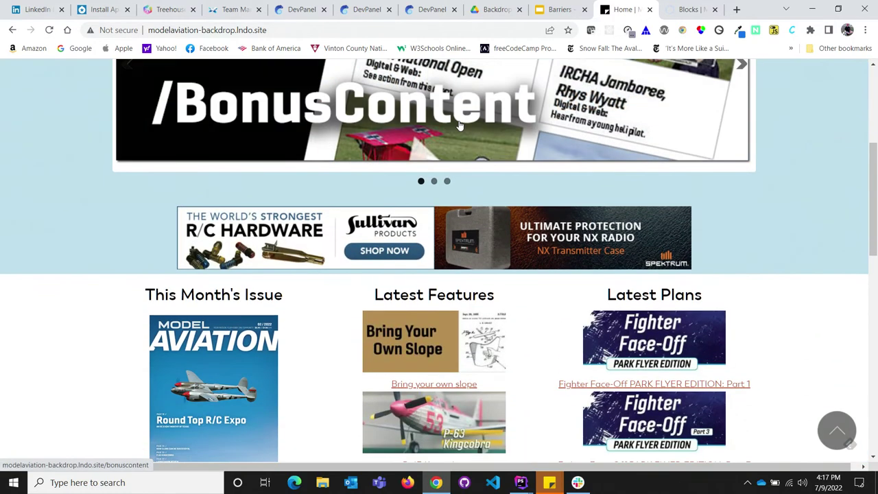
pyautogui.scroll(-2, 460, 126)
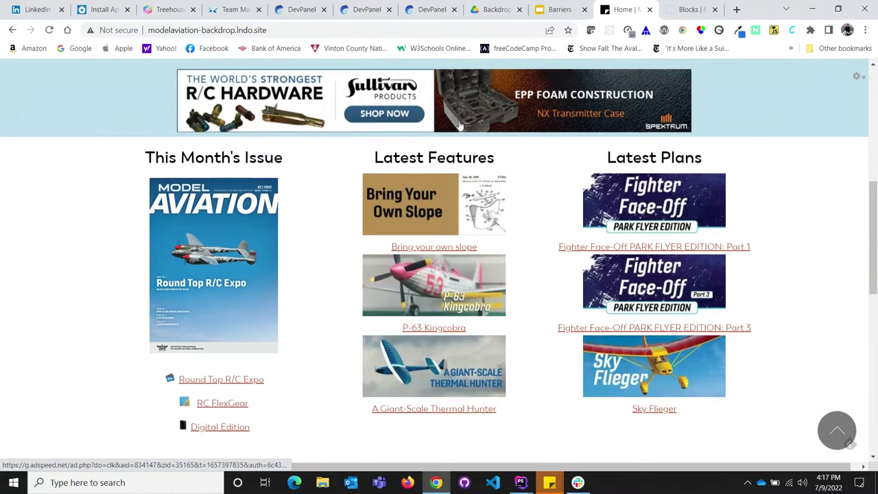
pyautogui.scroll(-1, 459, 125)
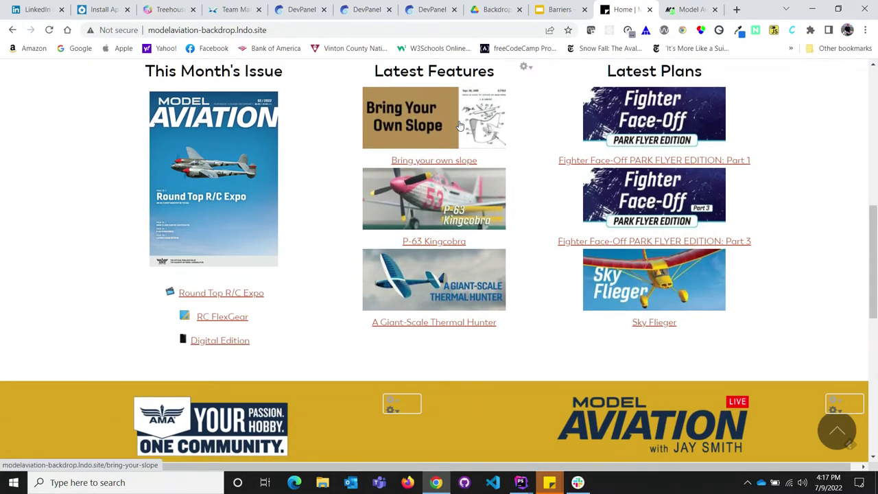
pyautogui.scroll(-3, 459, 125)
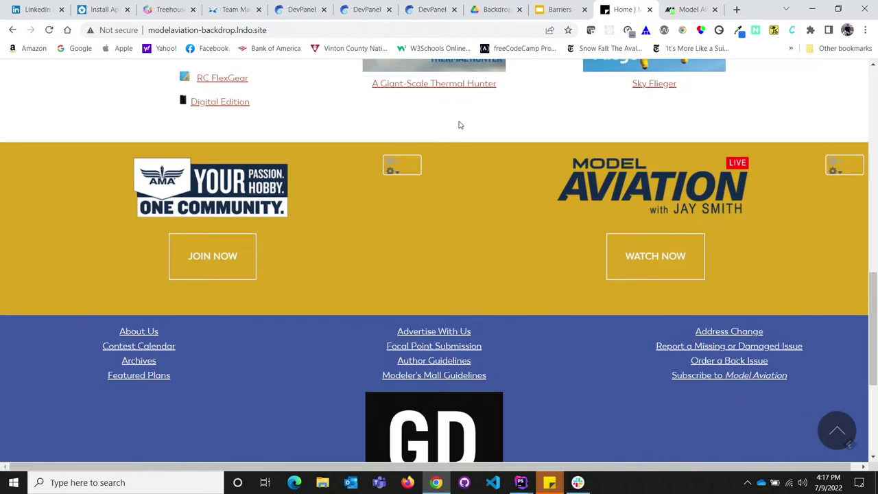
pyautogui.scroll(-3, 459, 125)
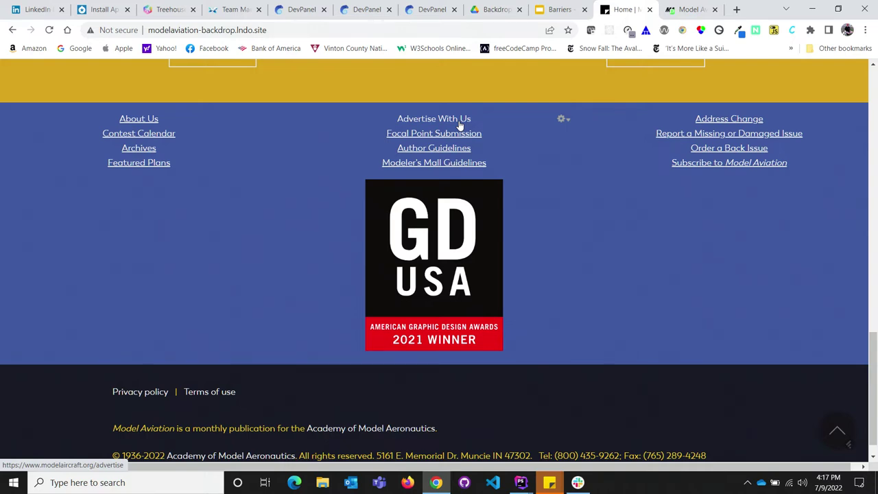
pyautogui.scroll(-1, 460, 126)
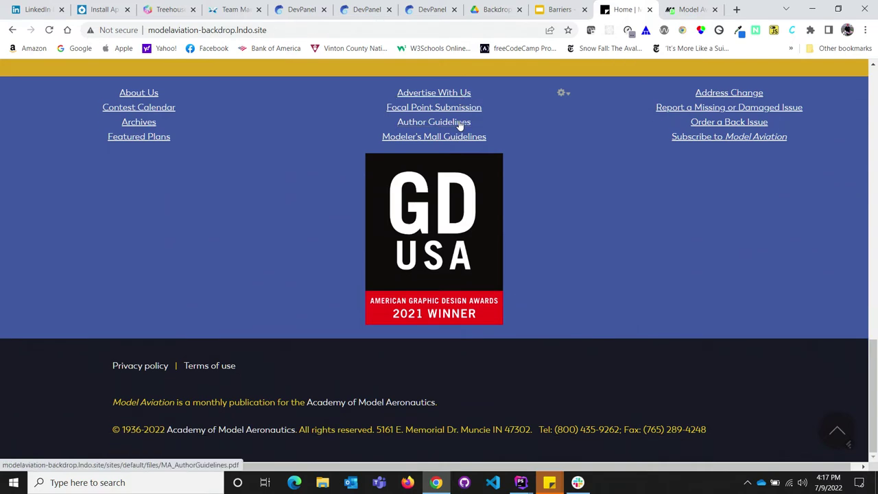
# Examine the original Drupal 7 site's home page from header to footer for comparison with the Backdrop version
pyautogui.click(690, 9)
pyautogui.scroll(-1, 708, 240)
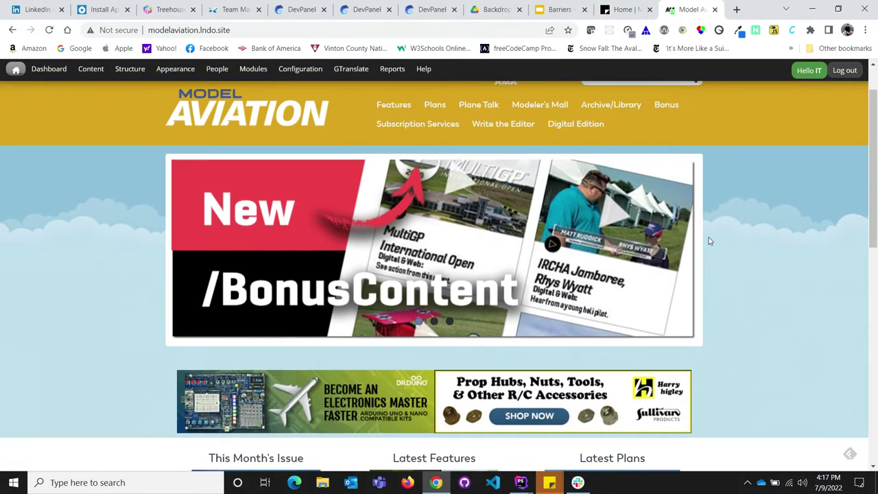
pyautogui.scroll(1, 710, 241)
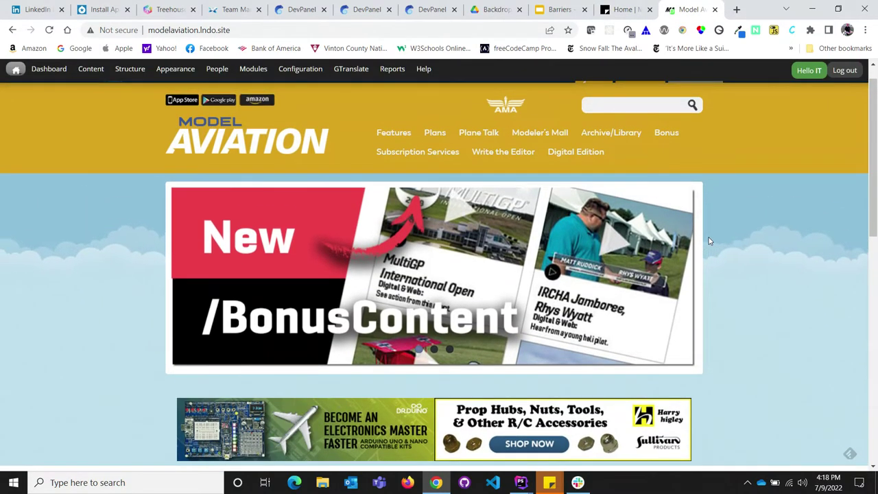
pyautogui.scroll(-4, 710, 241)
pyautogui.scroll(-5, 710, 241)
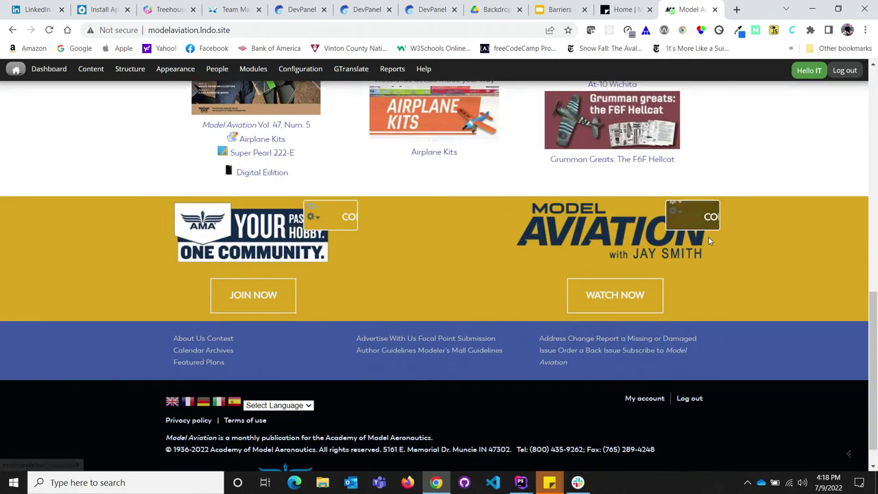
pyautogui.scroll(1, 710, 240)
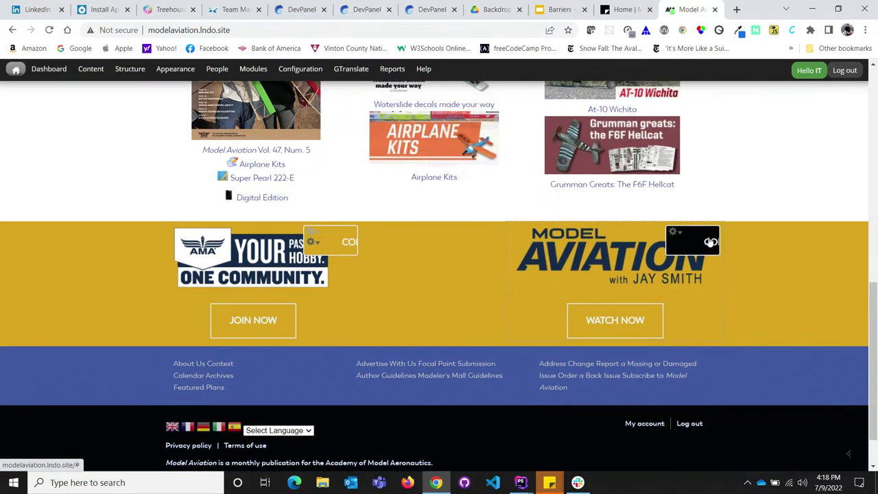
pyautogui.scroll(1, 710, 240)
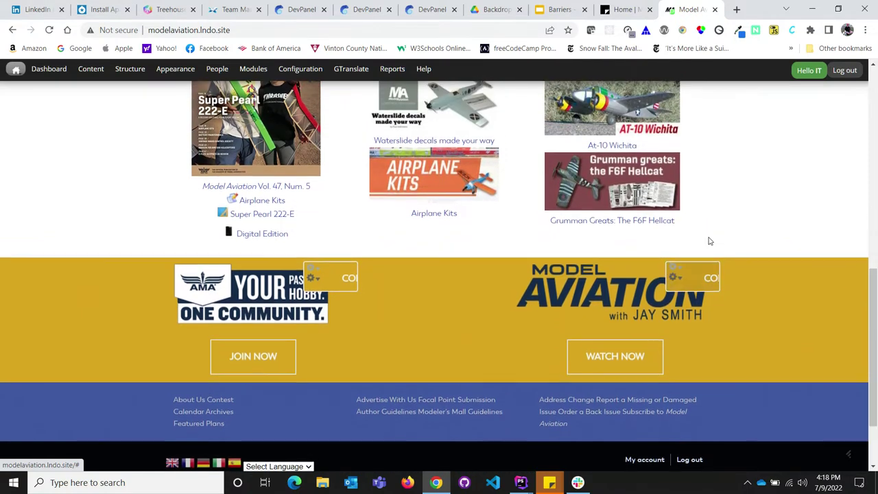
# Return to the Barriers presentation, present from the Themes slide to the Sub-themes slide, and exit full screen
pyautogui.click(548, 13)
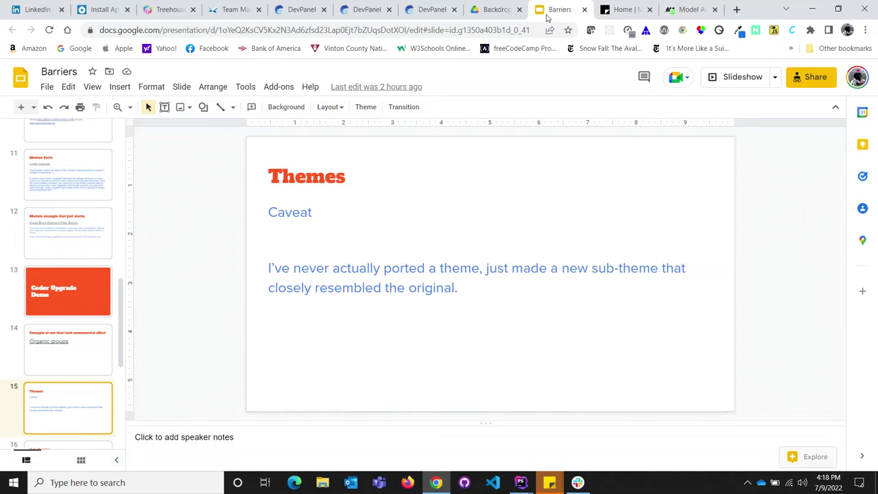
pyautogui.click(759, 78)
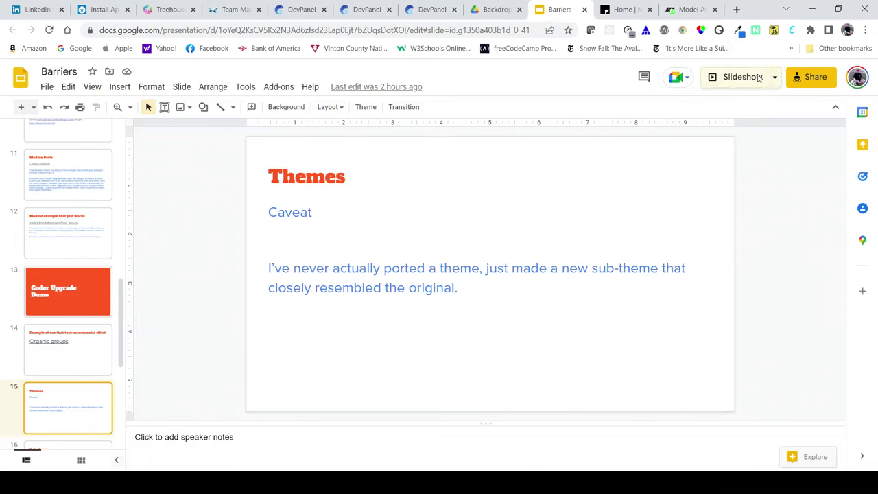
pyautogui.press('Right')
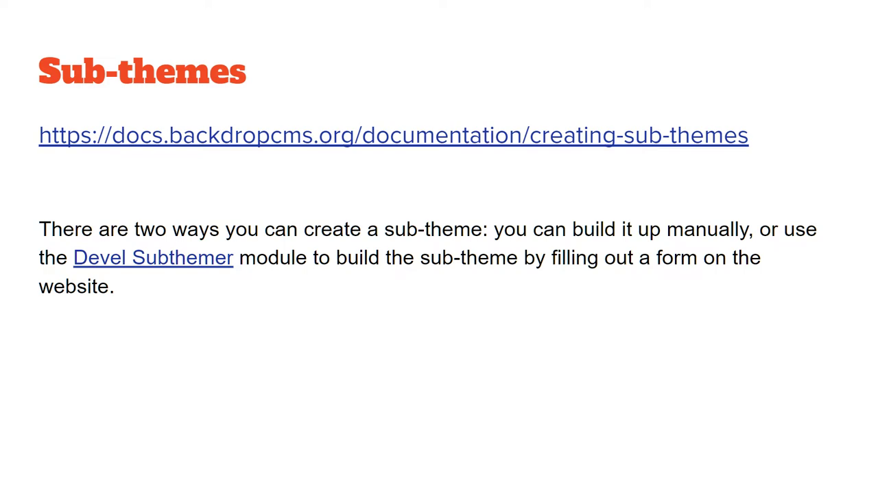
pyautogui.press('Escape')
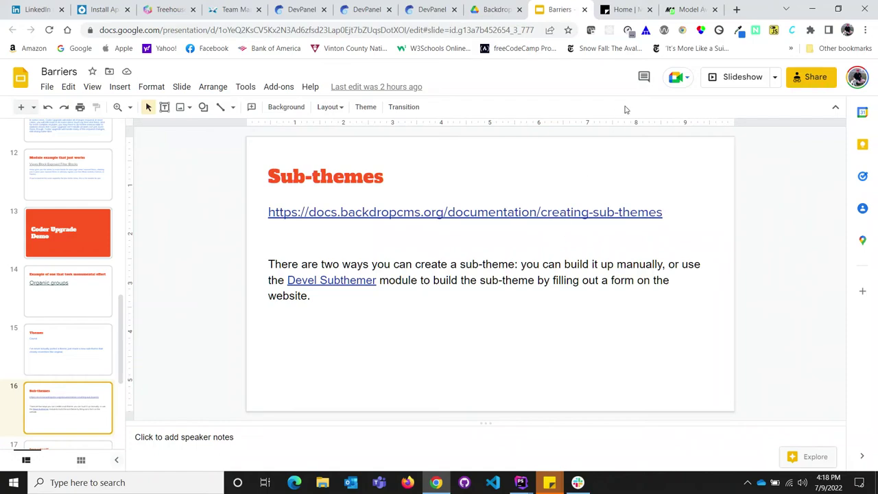
# Open the Install new modules page on the Backdrop site, checking the Sub-themes slide for the module name meanwhile
pyautogui.click(627, 10)
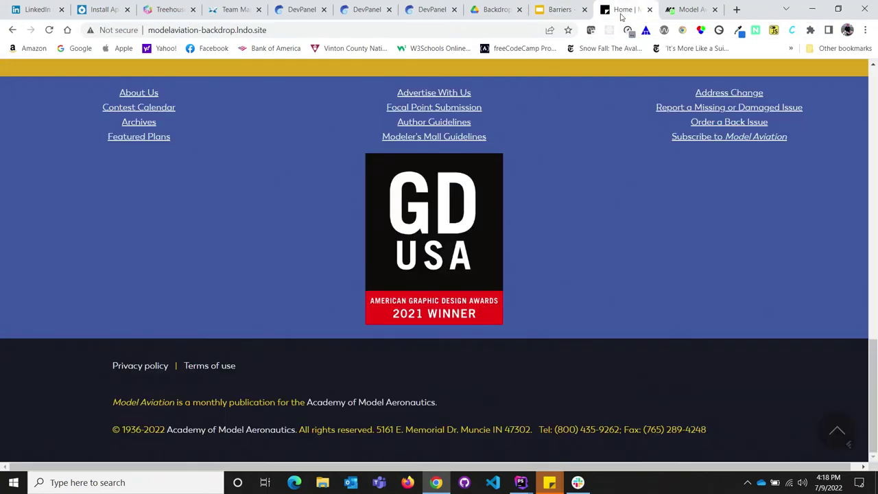
pyautogui.scroll(8, 559, 224)
pyautogui.scroll(10, 559, 227)
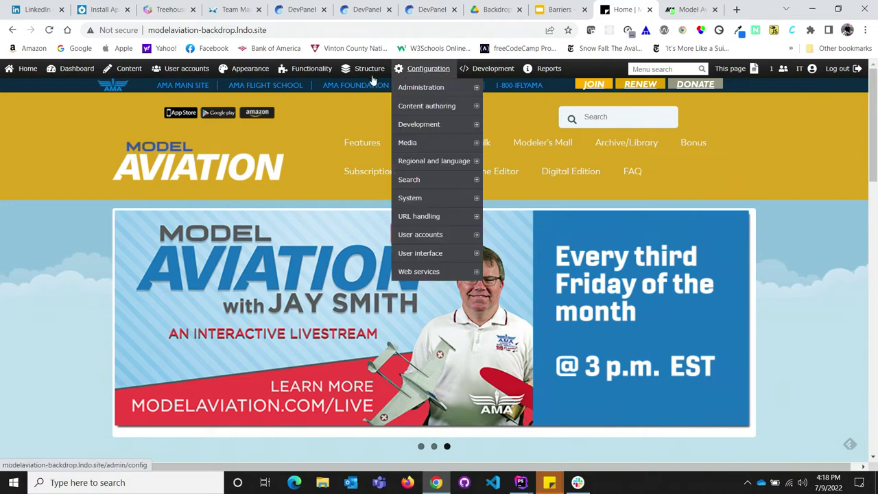
pyautogui.moveTo(321, 71)
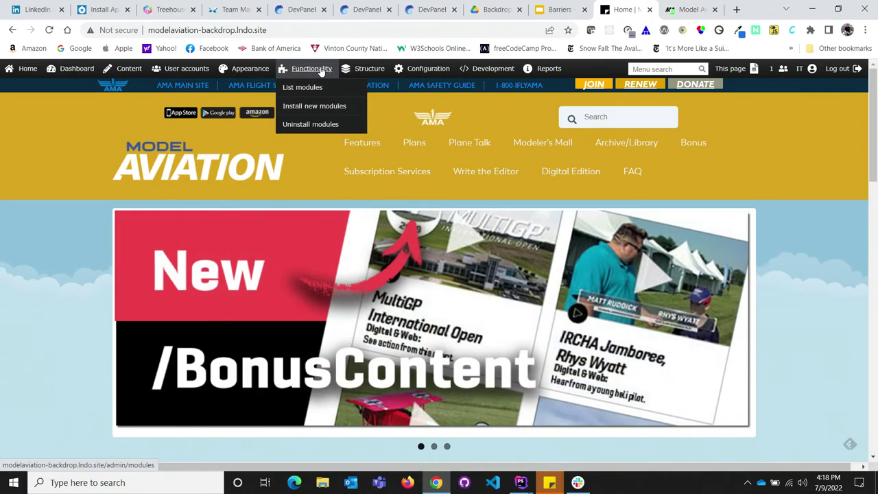
pyautogui.click(319, 107)
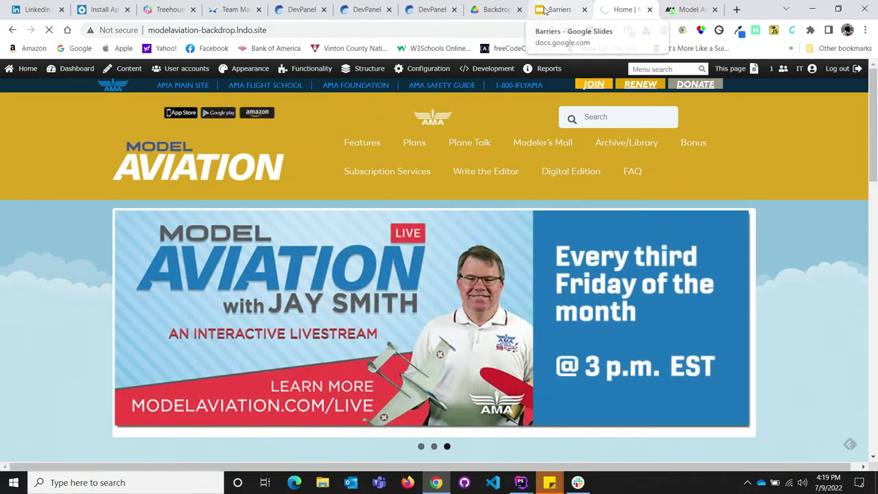
pyautogui.click(548, 9)
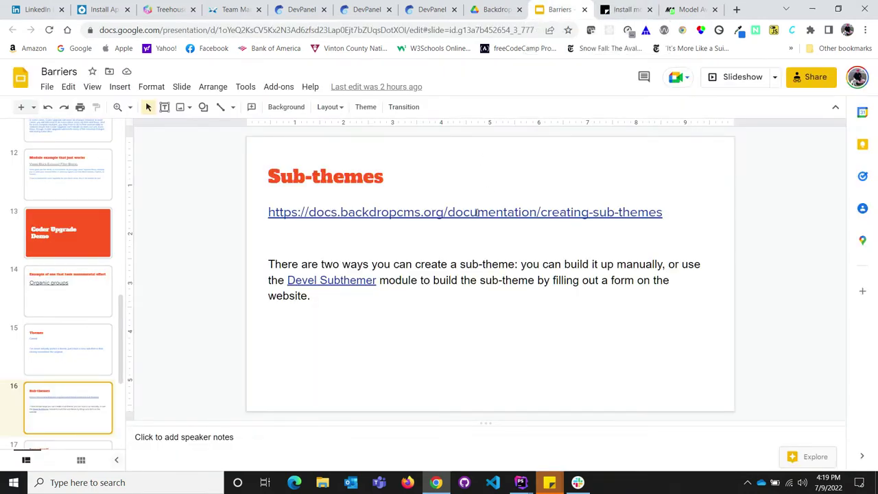
pyautogui.click(627, 9)
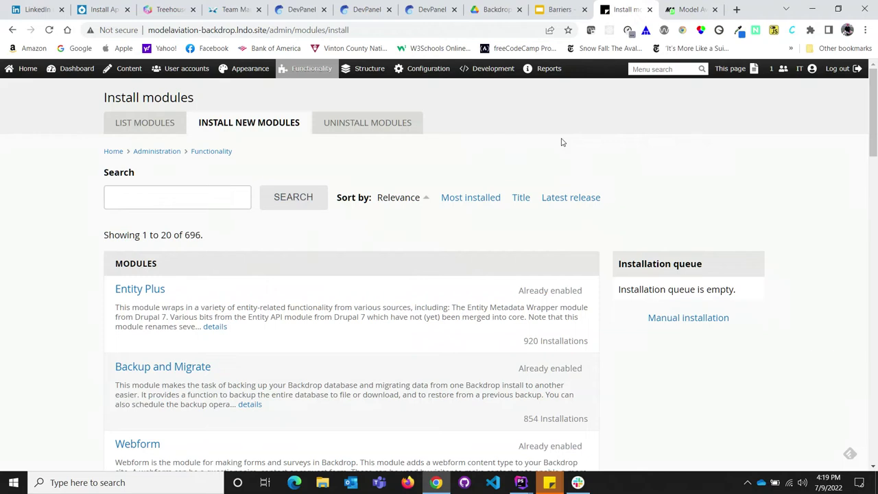
# Search the installable modules for "devel" and add Devel Subthemer to the installation queue
pyautogui.click(219, 193)
pyautogui.write('devel')
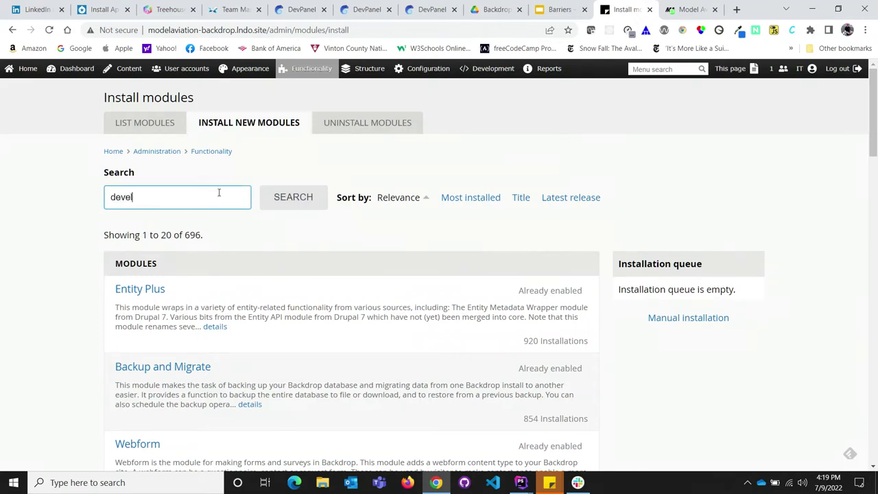
pyautogui.press('Return')
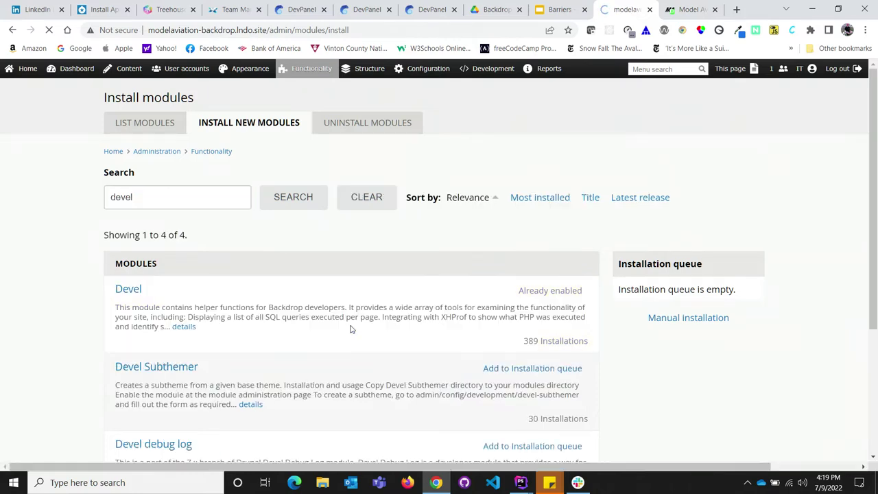
pyautogui.scroll(-2, 350, 329)
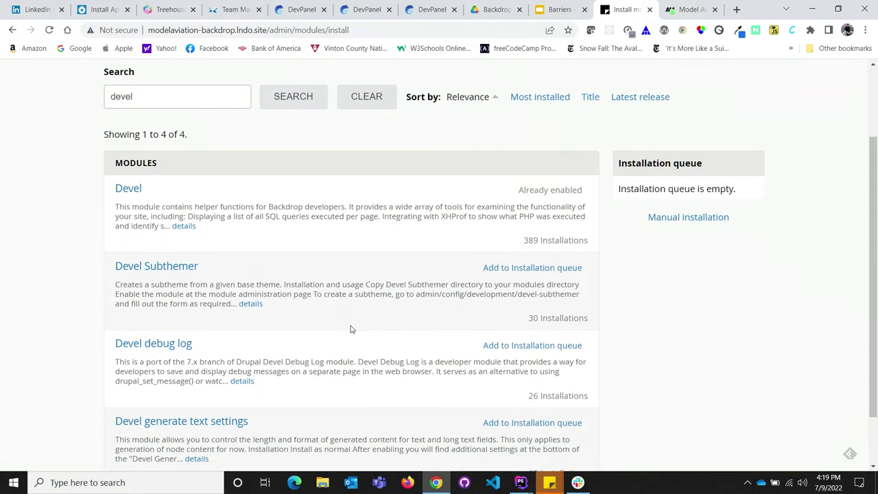
pyautogui.click(535, 270)
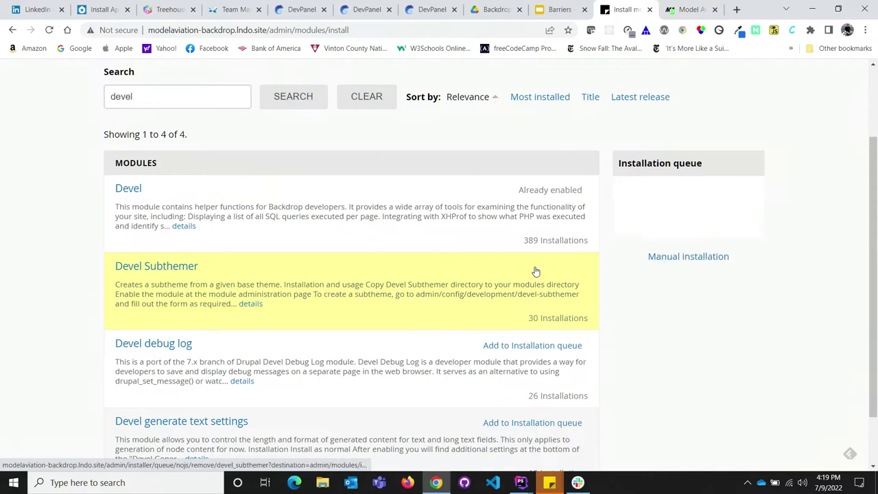
# Install Devel Subthemer 1.x-1.0.1 with the site in maintenance mode, and enable the module
pyautogui.click(645, 213)
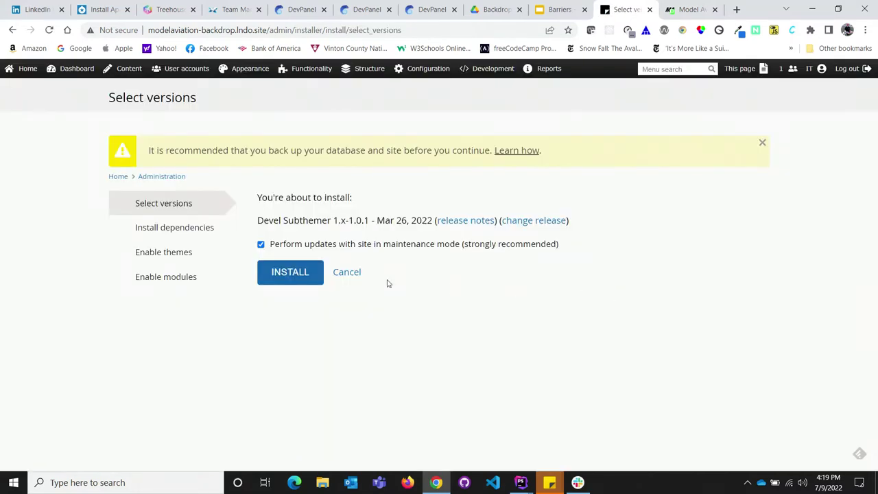
pyautogui.click(299, 269)
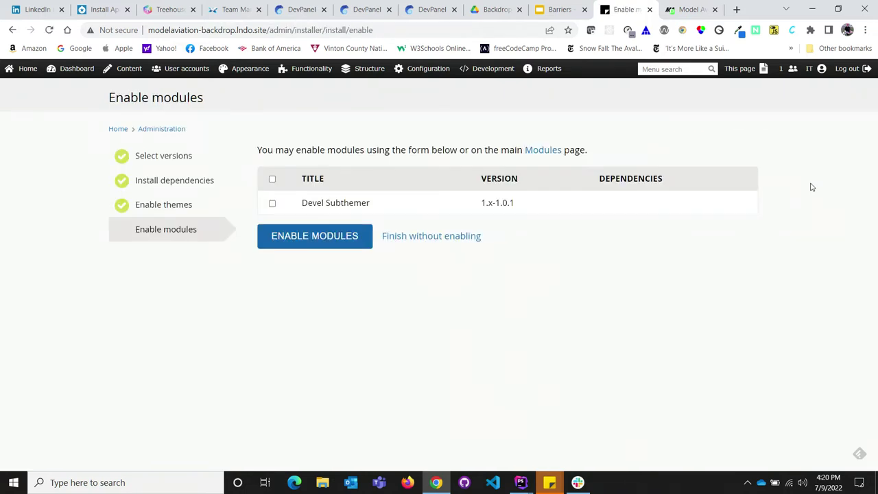
pyautogui.click(272, 179)
pyautogui.click(288, 240)
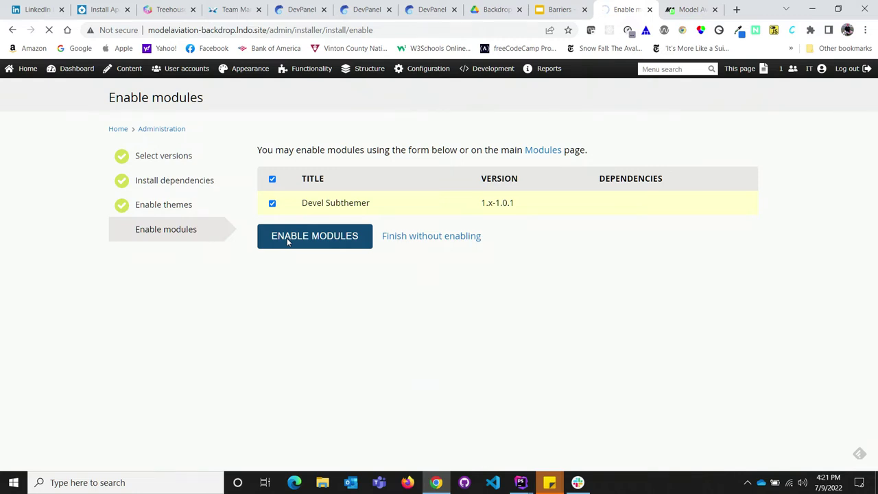
# Open the Backdrop CMS contributed projects page at github.com/backdrop-contrib in a new browser tab
pyautogui.click(737, 10)
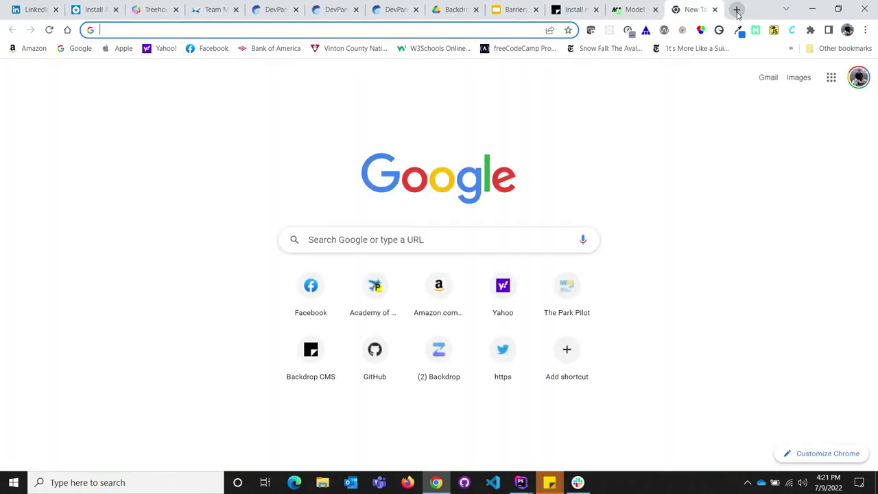
pyautogui.write('b')
pyautogui.press('BackSpace')
pyautogui.press('BackSpace')
pyautogui.write('gth')
pyautogui.press('BackSpace')
pyautogui.press('BackSpace')
pyautogui.write('t')
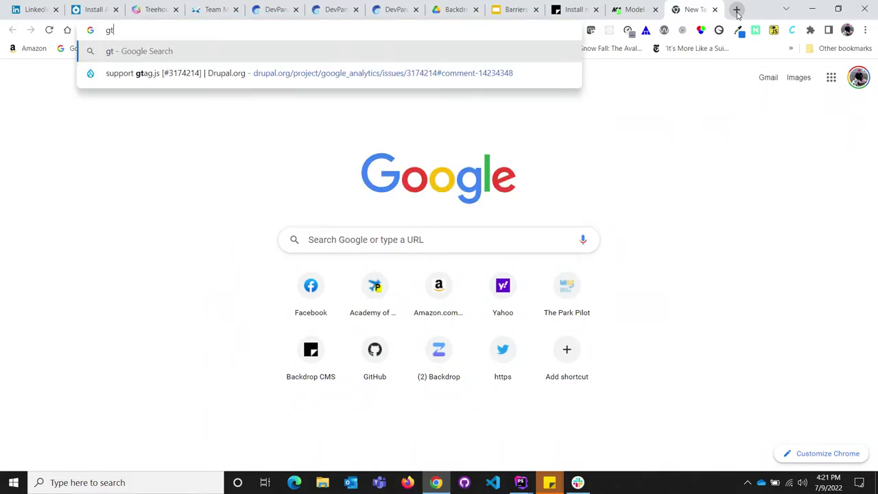
pyautogui.press('BackSpace')
pyautogui.write('i')
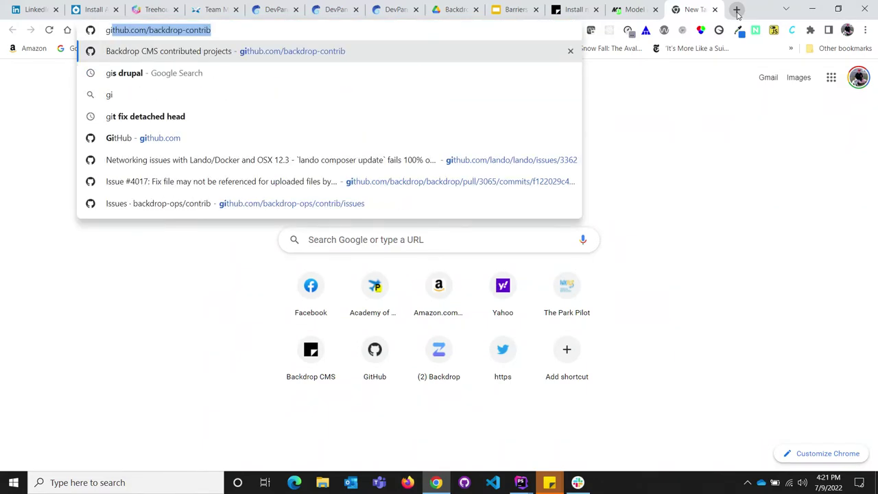
pyautogui.press('Return')
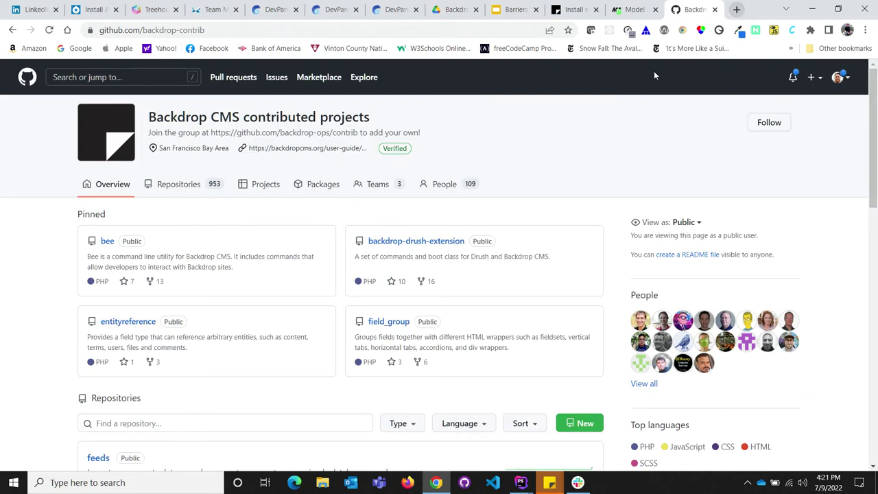
# Search the contributed repositories for "bee" and open the bee repository to view its README introduction
pyautogui.click(216, 421)
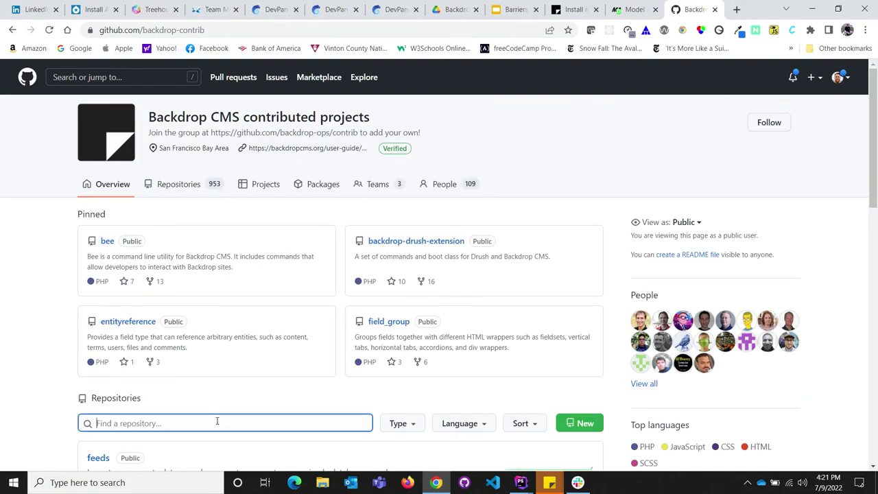
pyautogui.write('bee')
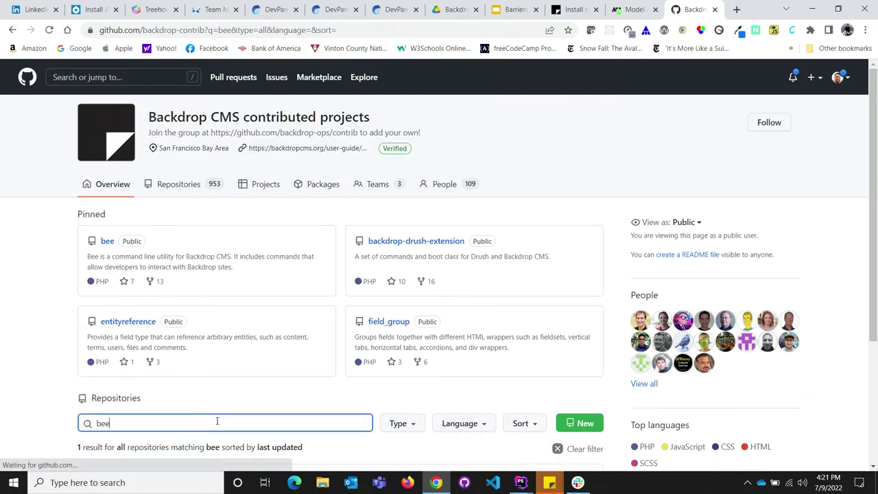
pyautogui.scroll(-2, 217, 421)
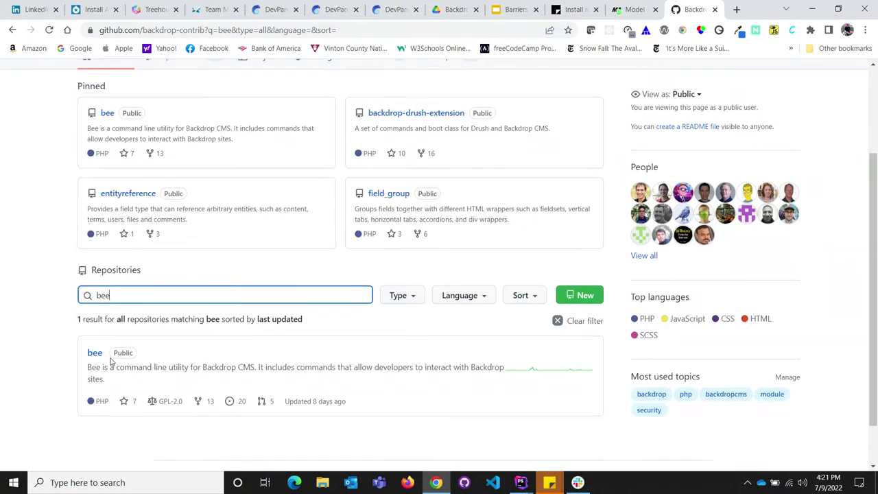
pyautogui.click(96, 354)
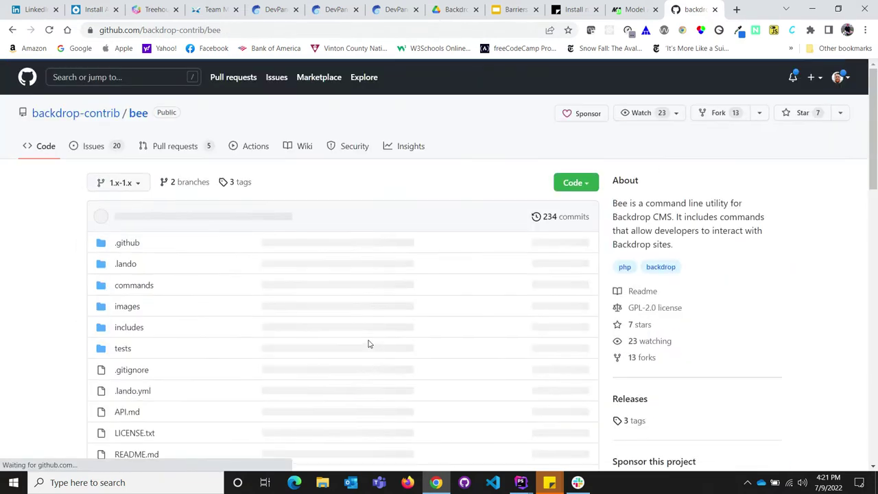
pyautogui.scroll(-3, 368, 343)
pyautogui.scroll(-2, 367, 343)
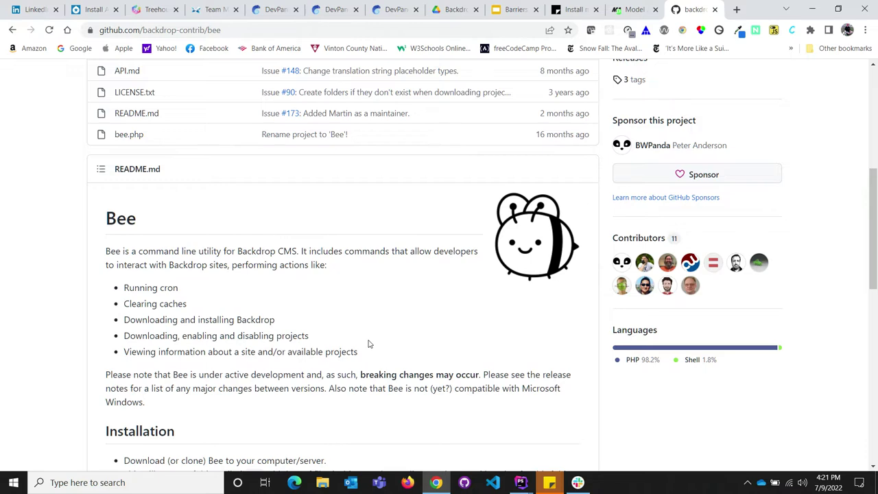
pyautogui.scroll(-2, 368, 343)
pyautogui.scroll(3, 368, 343)
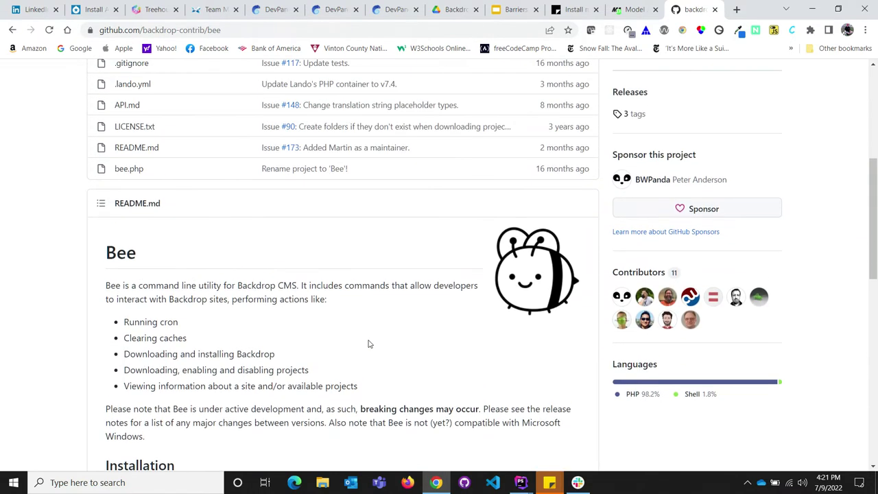
pyautogui.scroll(-1, 368, 342)
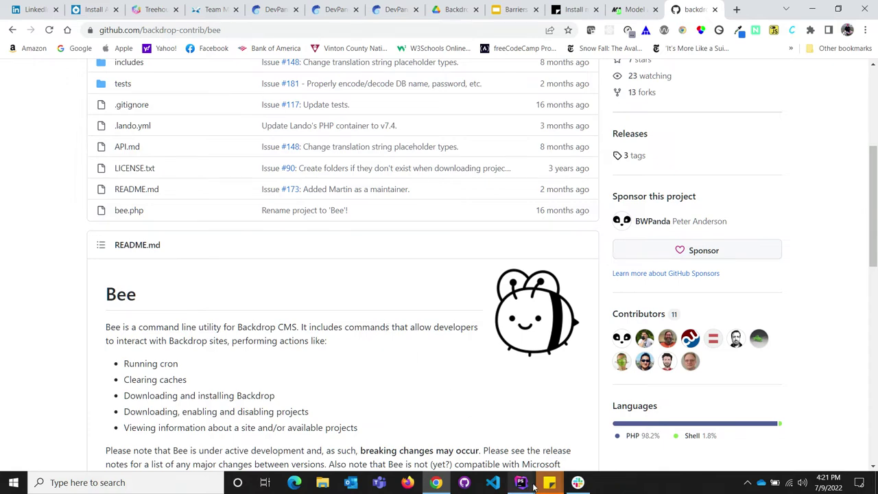
# Switch to the modelaviation-backdrop project in PhpStorm and review the services configured in .lando.yml
pyautogui.moveTo(521, 482)
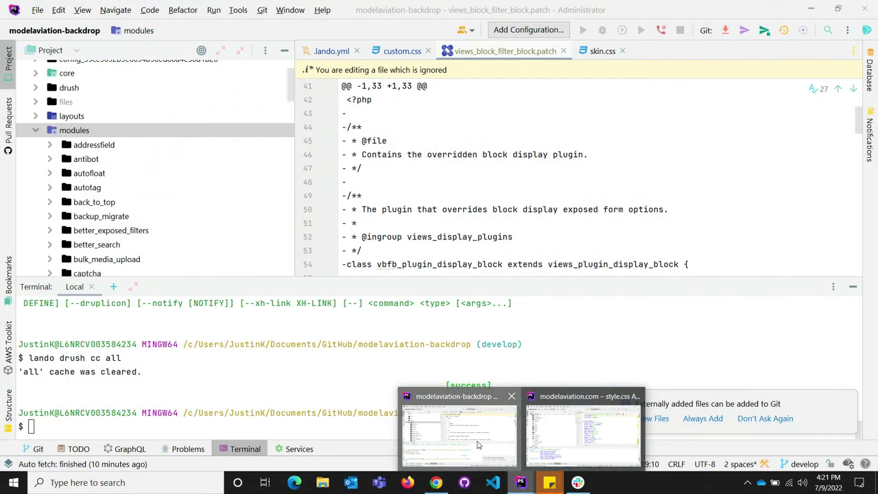
pyautogui.click(481, 442)
pyautogui.click(317, 53)
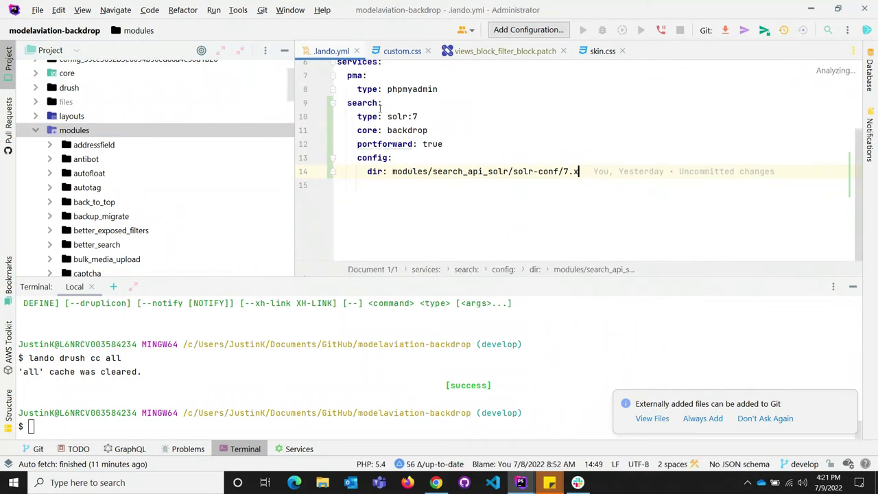
pyautogui.scroll(2, 482, 155)
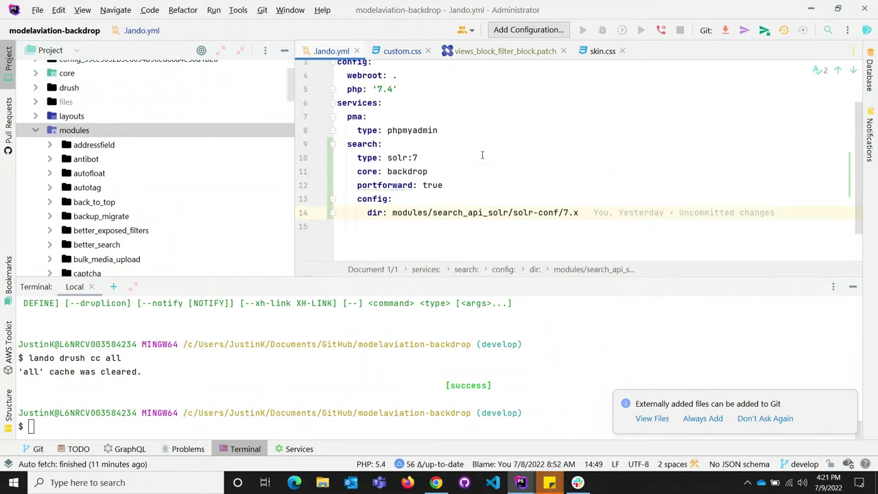
pyautogui.scroll(-2, 482, 155)
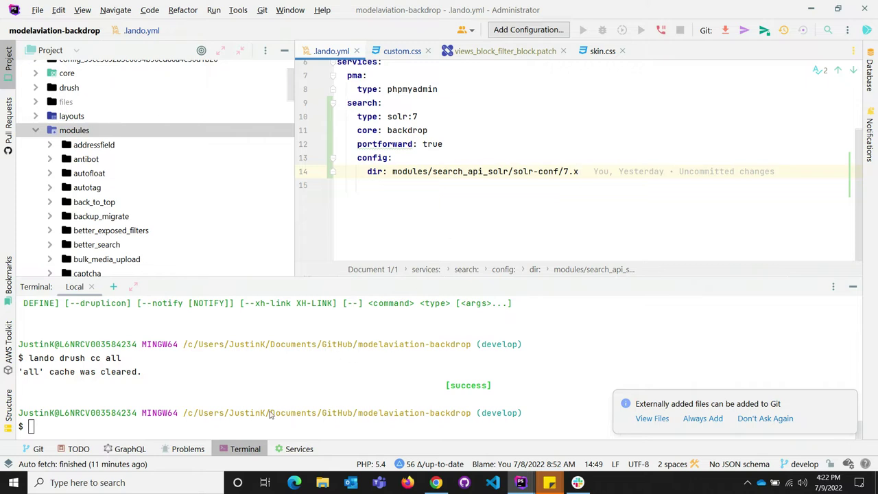
# Try to open the recent backdrop project in a new window and bring that window to the front
pyautogui.click(37, 10)
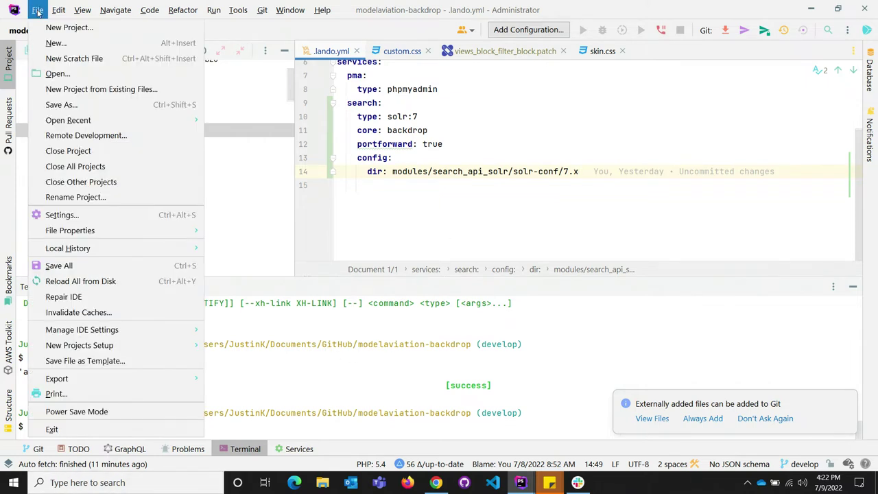
pyautogui.moveTo(88, 121)
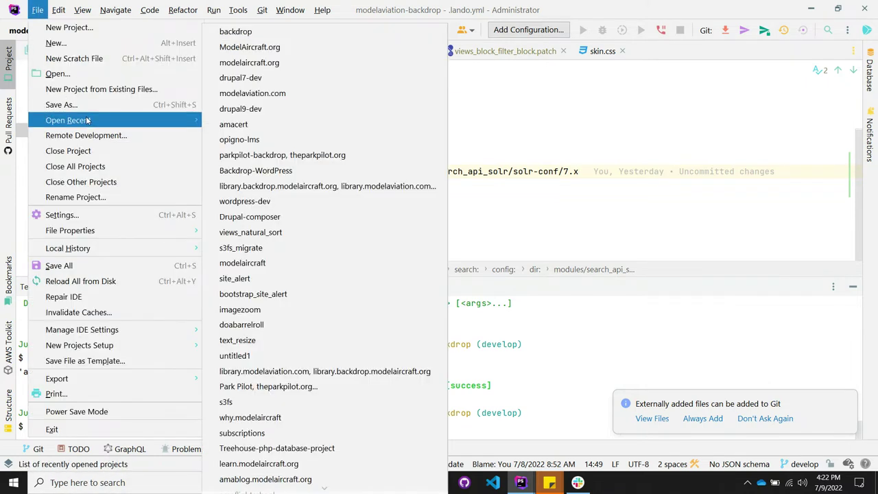
pyautogui.click(319, 37)
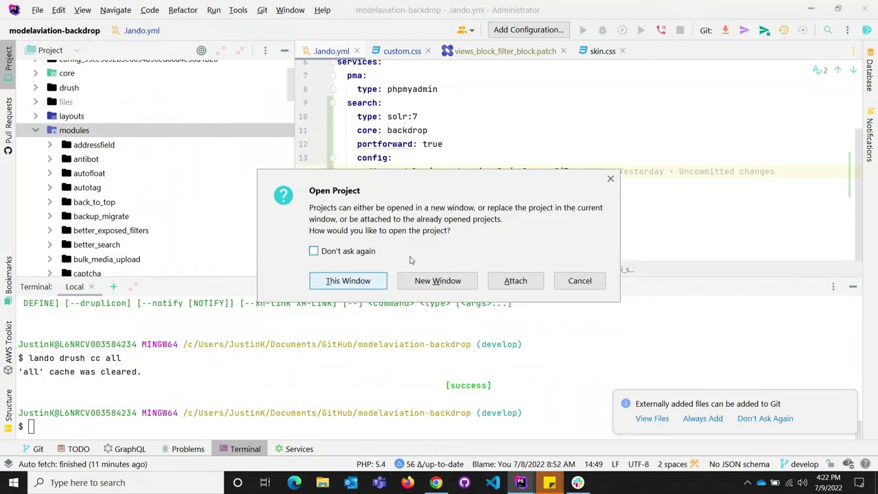
pyautogui.click(441, 282)
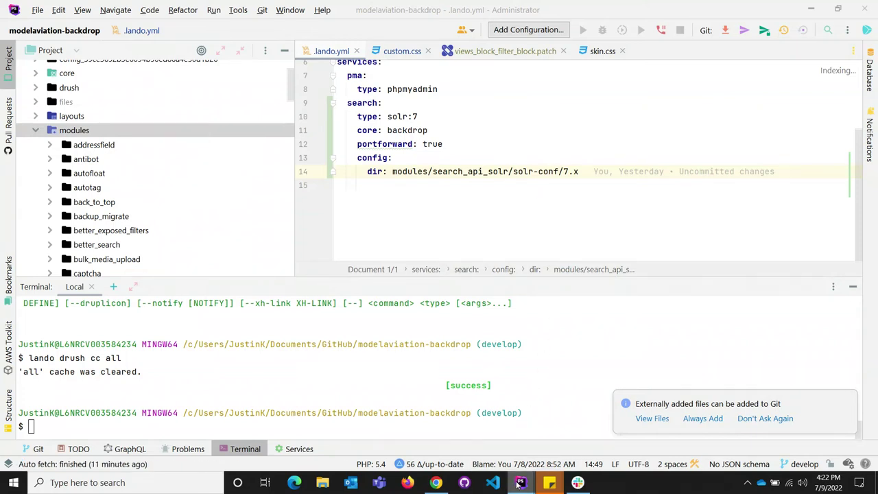
pyautogui.moveTo(519, 485)
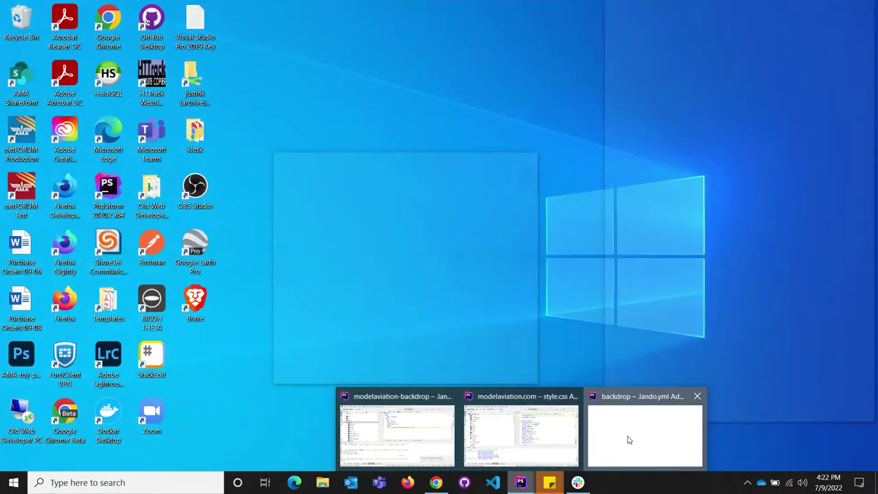
pyautogui.click(627, 439)
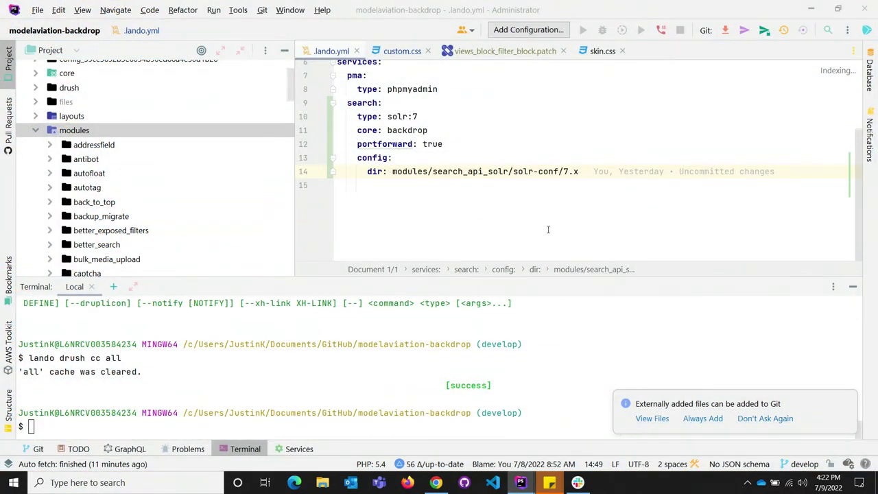
pyautogui.moveTo(523, 485)
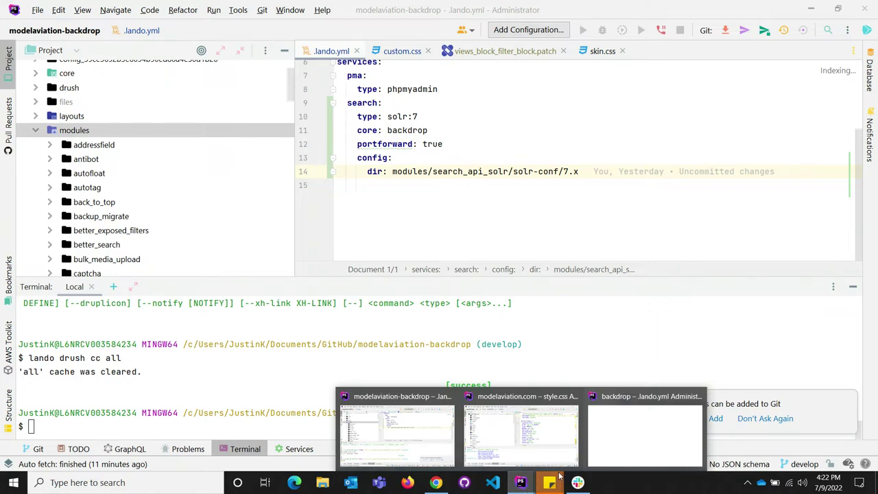
pyautogui.moveTo(616, 451)
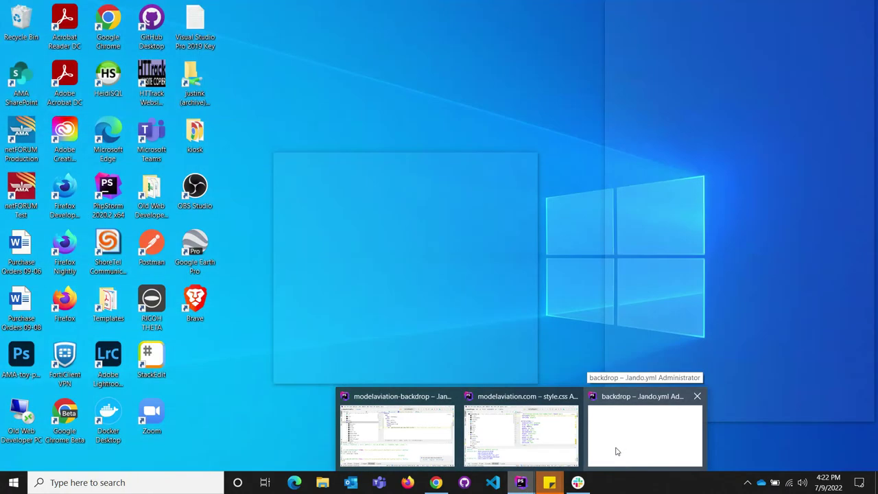
pyautogui.click(616, 452)
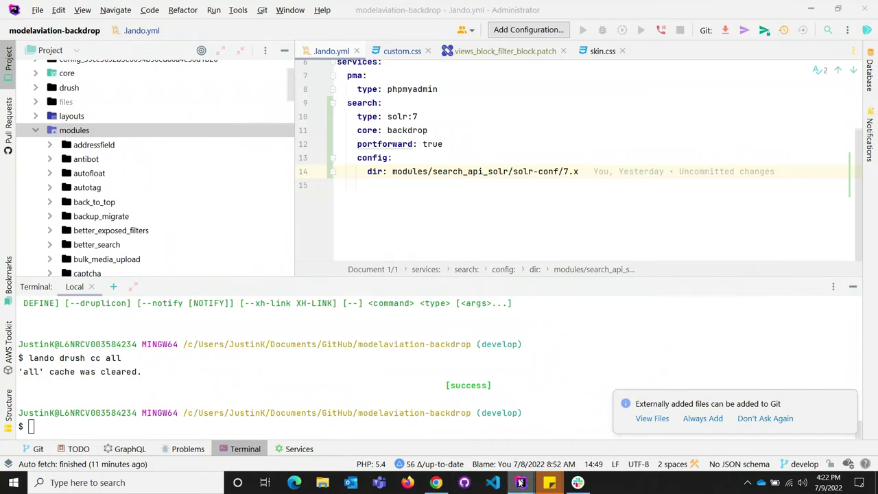
# Return to the Backdrop site in Chrome and open its list of themes
pyautogui.click(437, 483)
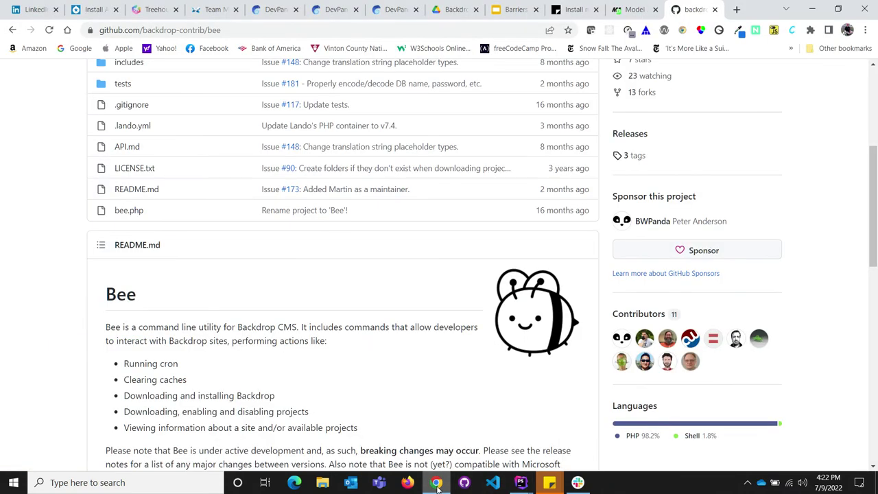
pyautogui.click(576, 8)
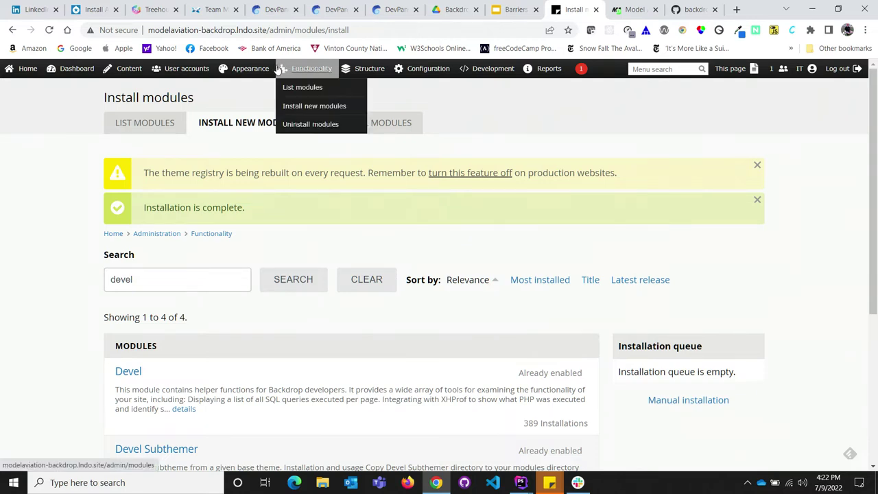
pyautogui.moveTo(260, 73)
pyautogui.click(239, 88)
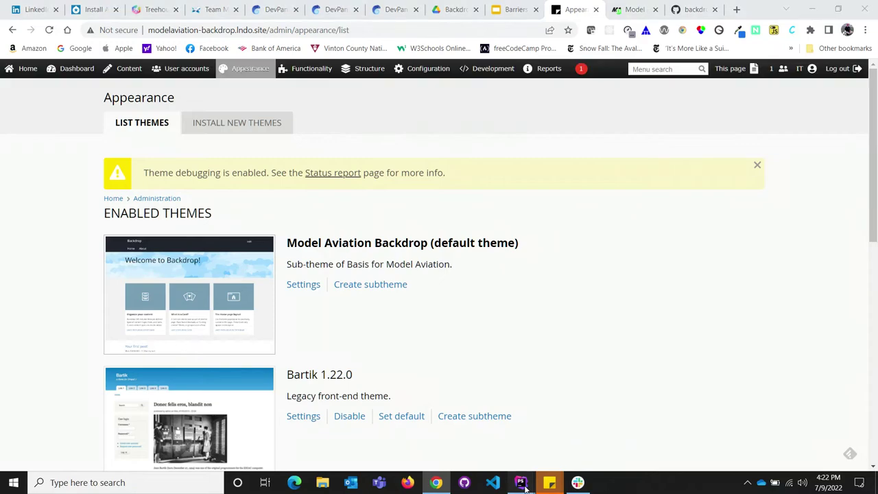
# Close the blank backdrop project window in PhpStorm and return to the site's theme list
pyautogui.moveTo(524, 485)
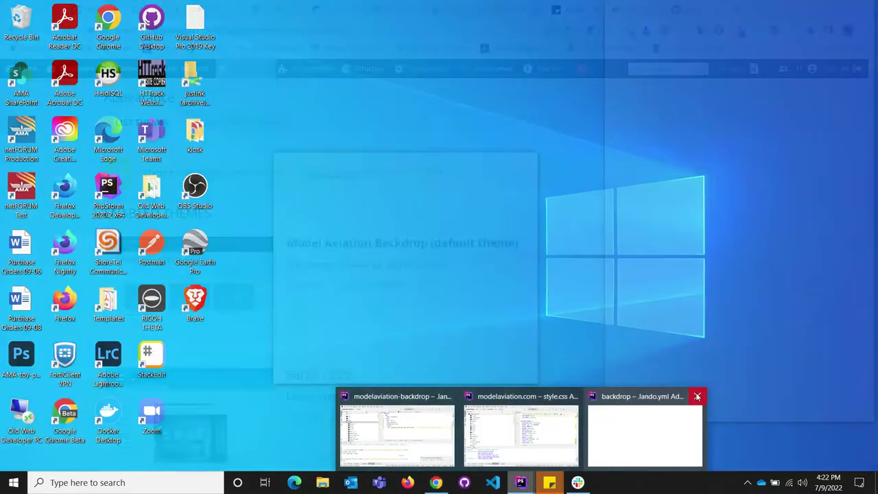
pyautogui.moveTo(693, 400)
pyautogui.click(667, 419)
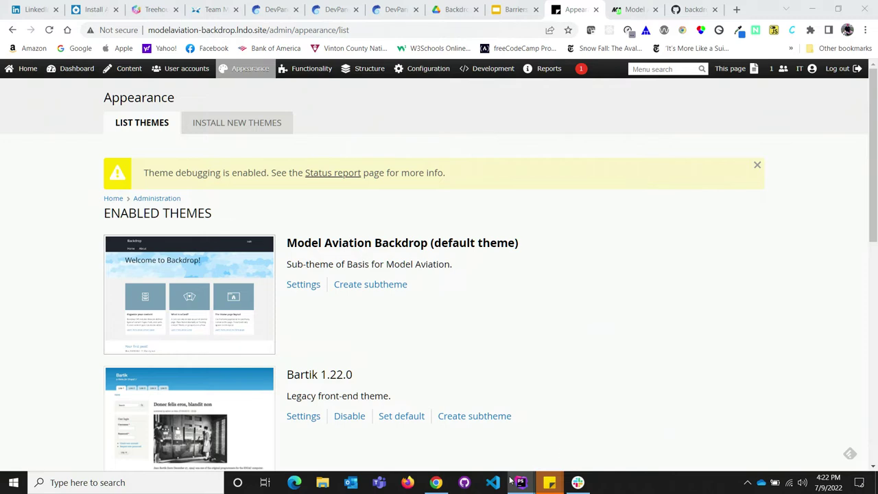
pyautogui.moveTo(521, 482)
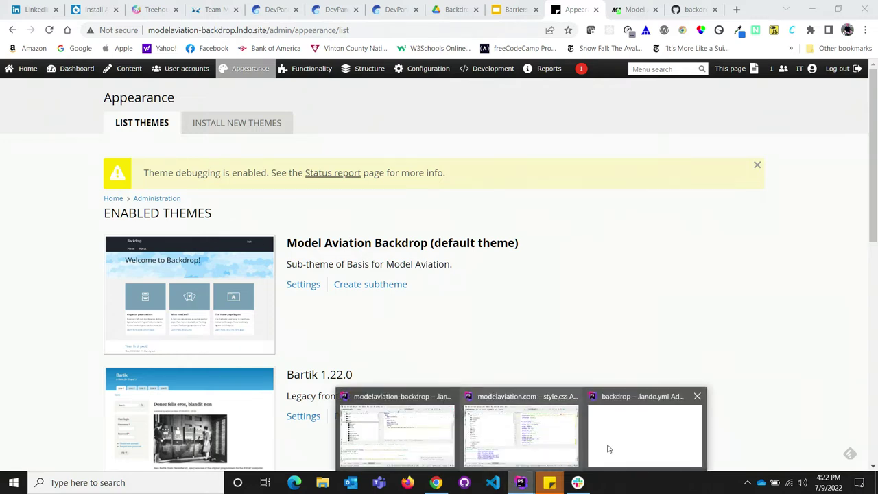
pyautogui.click(699, 398)
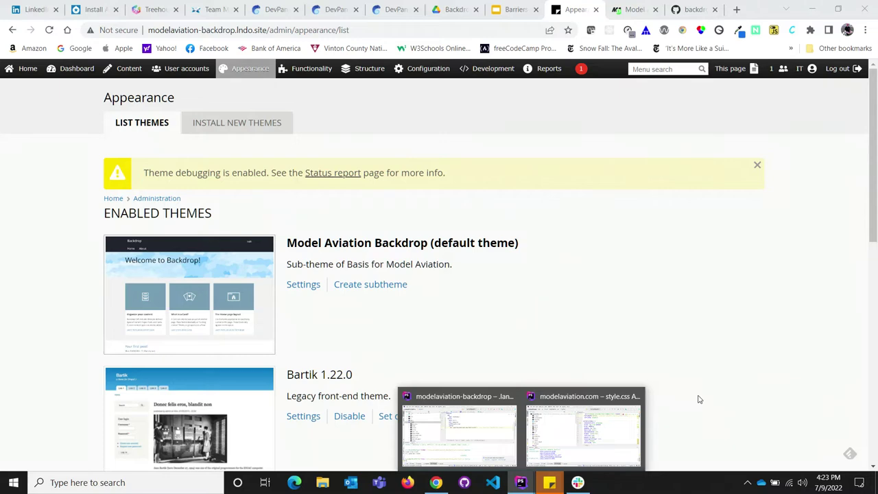
pyautogui.click(586, 281)
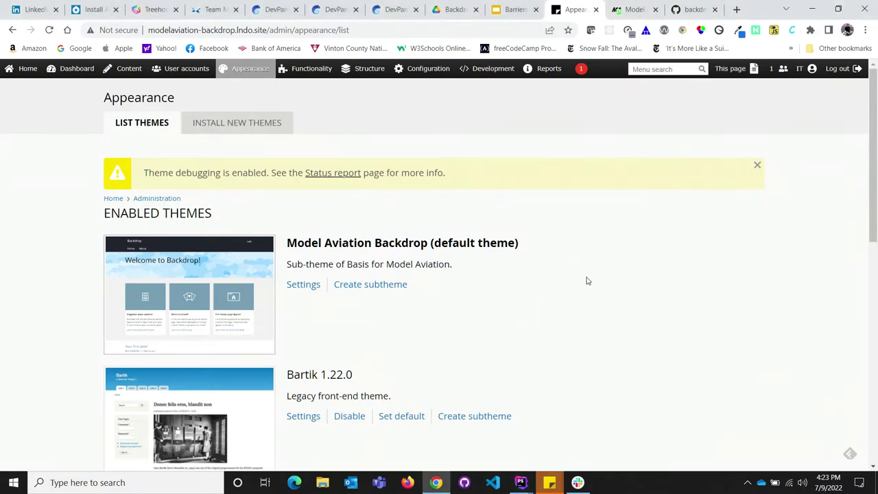
# Set Basis 1.22.0 as the site's default theme
pyautogui.scroll(-3, 586, 280)
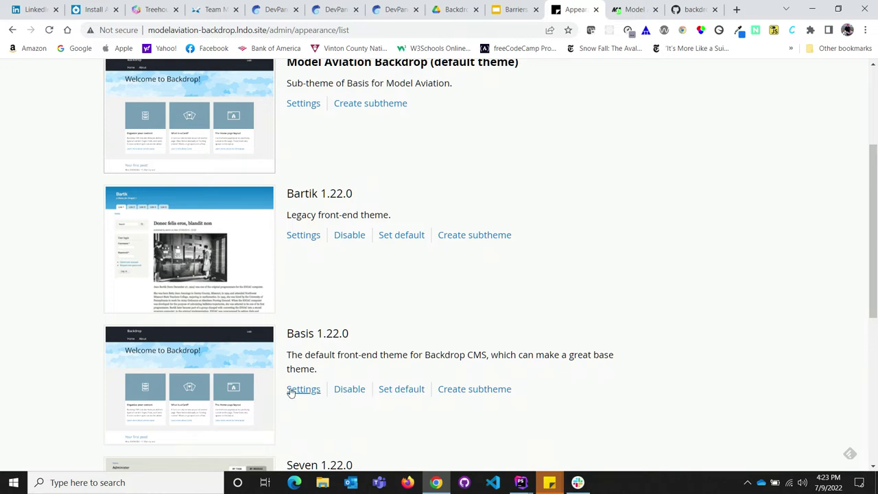
pyautogui.click(401, 389)
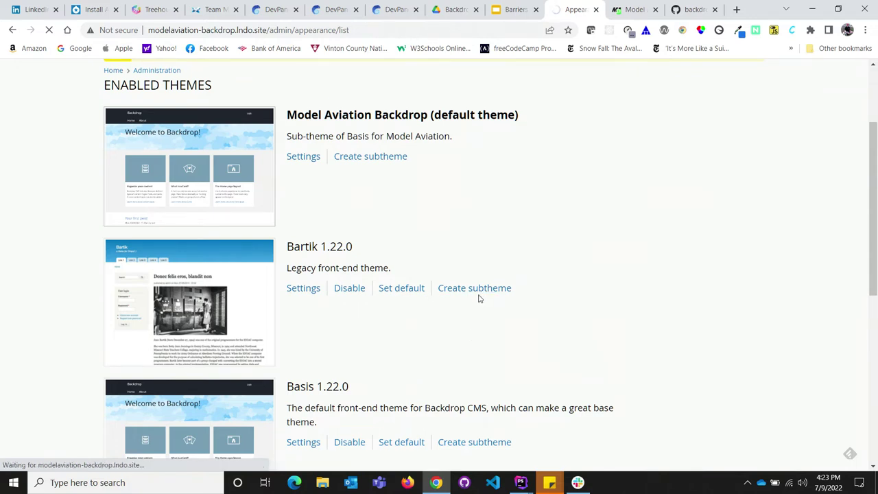
pyautogui.scroll(-3, 479, 299)
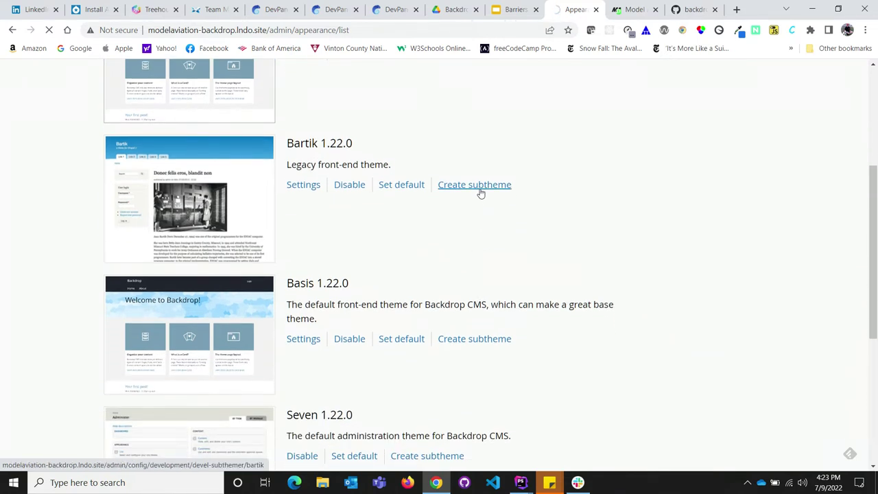
pyautogui.rightClick(466, 345)
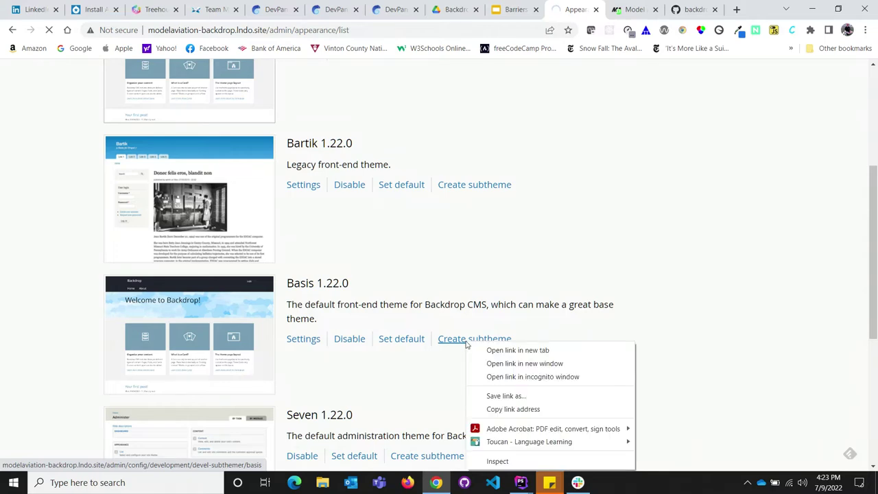
pyautogui.click(511, 350)
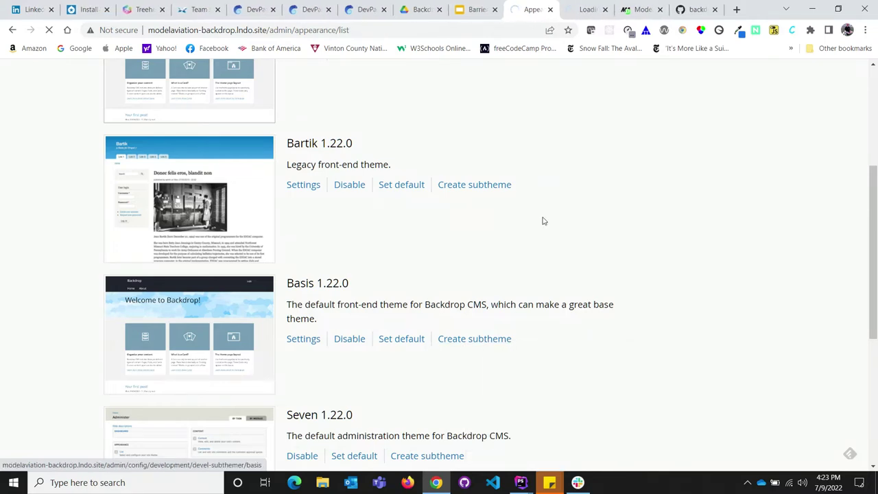
pyautogui.click(571, 13)
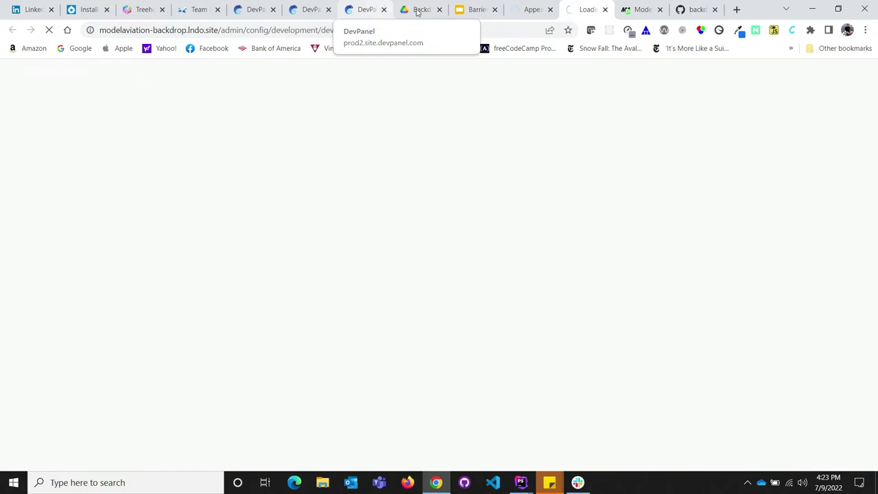
pyautogui.click(533, 12)
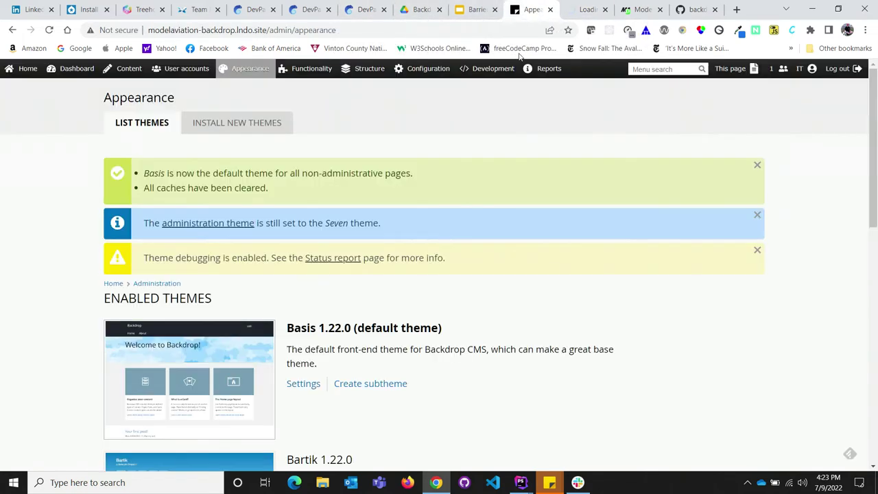
pyautogui.click(606, 10)
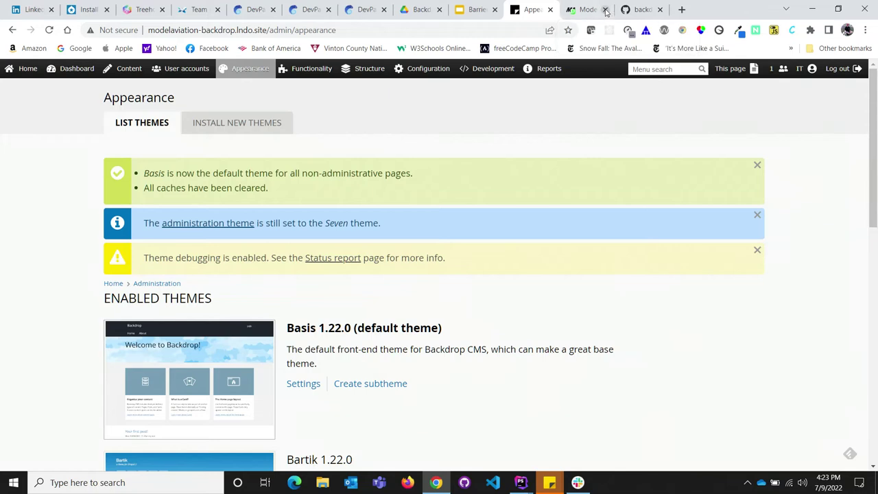
# Create a subtheme of Basis named Asheville, keeping css/custom.css as its stylesheet path and leaving the copy options off
pyautogui.click(383, 386)
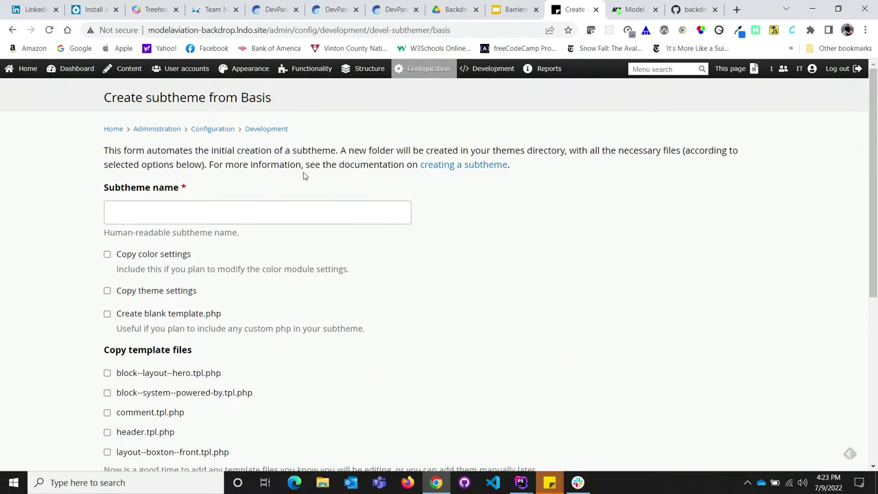
pyautogui.click(307, 204)
pyautogui.write('Asheville')
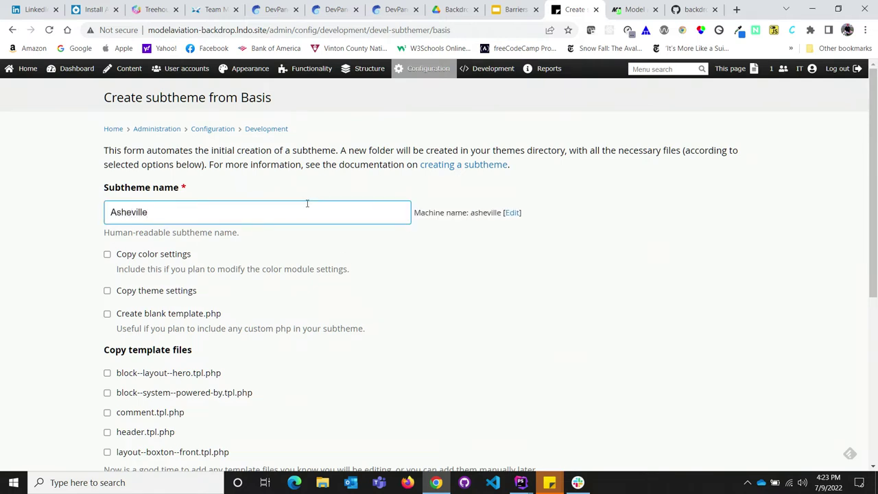
pyautogui.scroll(-1, 307, 204)
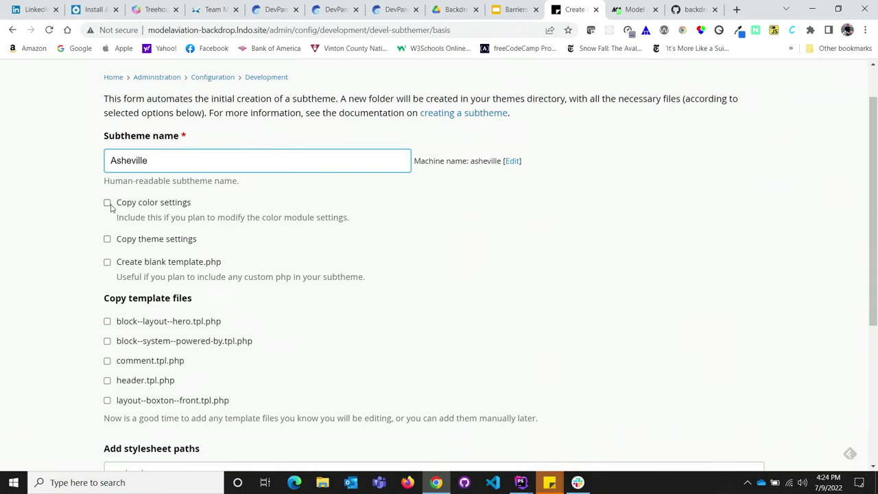
pyautogui.scroll(-4, 142, 258)
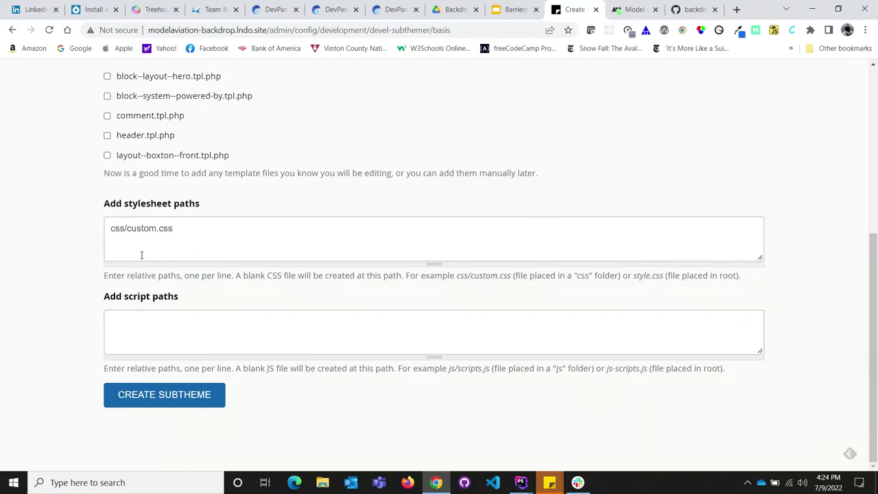
pyautogui.click(171, 396)
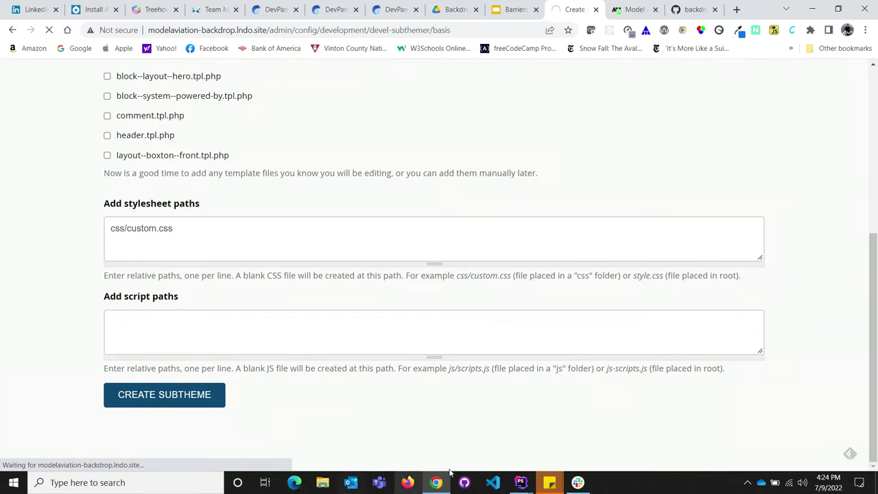
# Find the new Asheville sub-theme among the site's disabled themes
pyautogui.moveTo(520, 484)
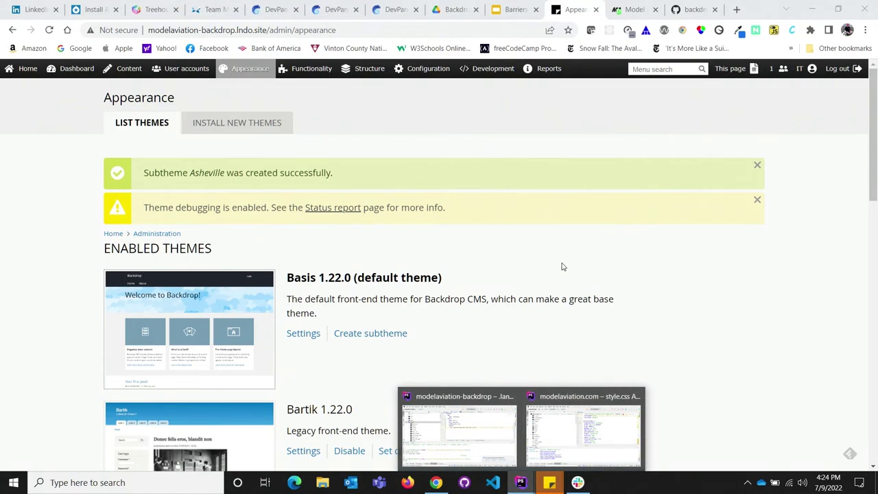
pyautogui.scroll(-5, 563, 266)
pyautogui.scroll(-5, 563, 267)
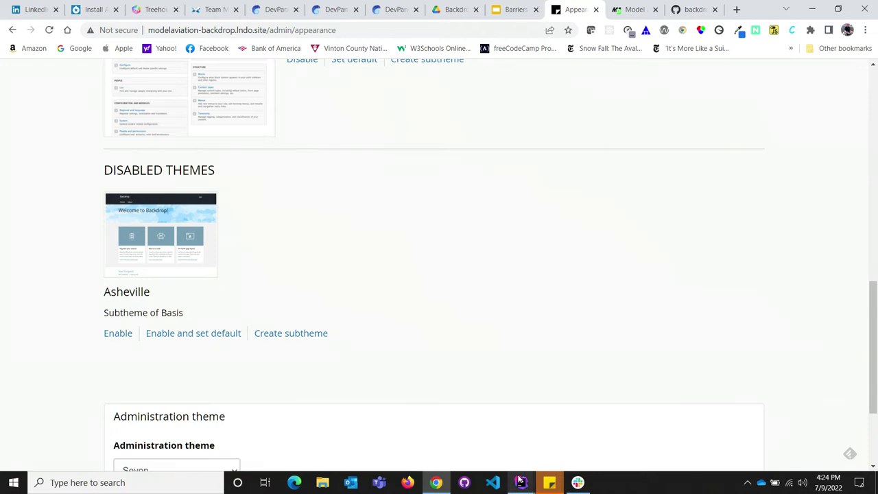
# Switch to the modelaviation-backdrop project in PhpStorm and examine the generated themes/asheville folder, selecting its asheville.info file
pyautogui.click(479, 440)
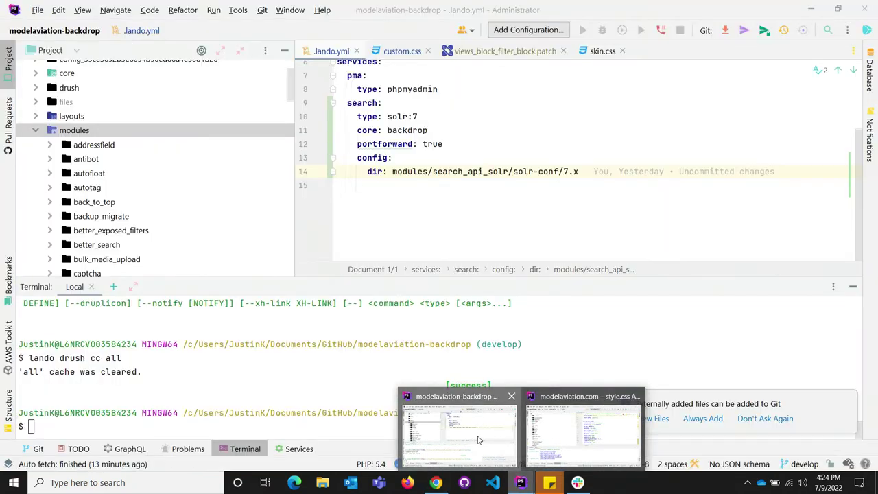
pyautogui.click(35, 130)
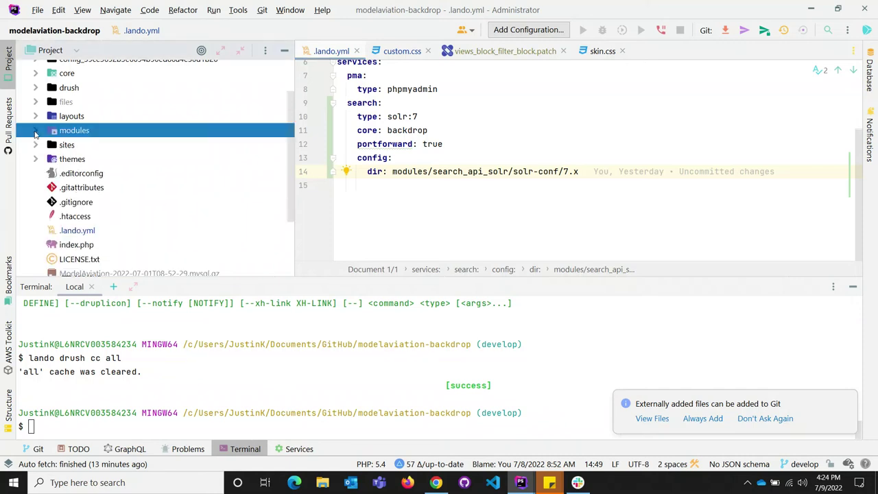
pyautogui.click(36, 158)
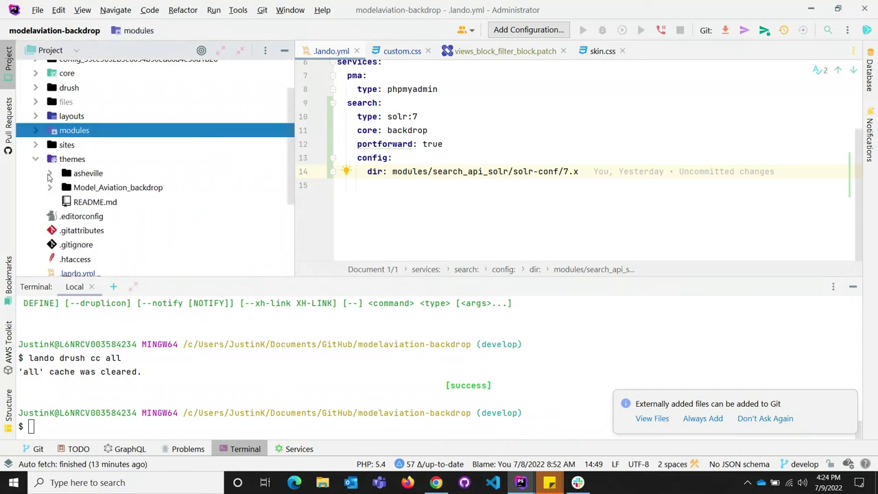
pyautogui.click(50, 173)
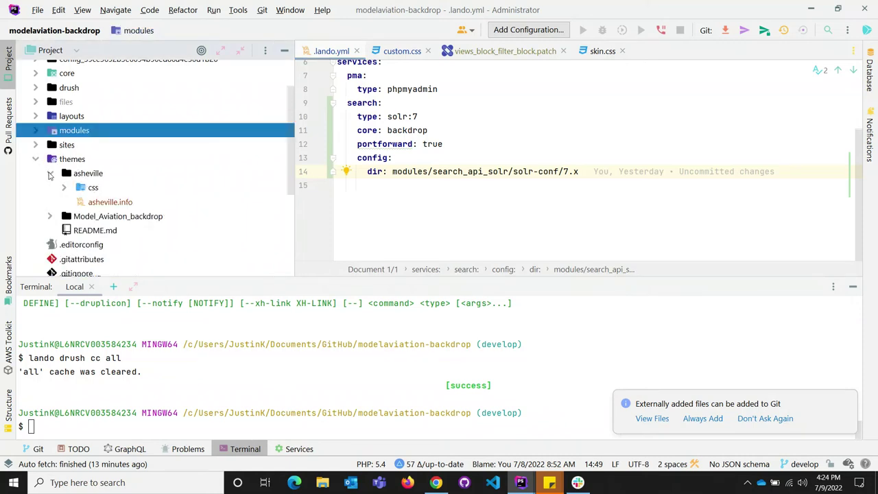
pyautogui.click(113, 203)
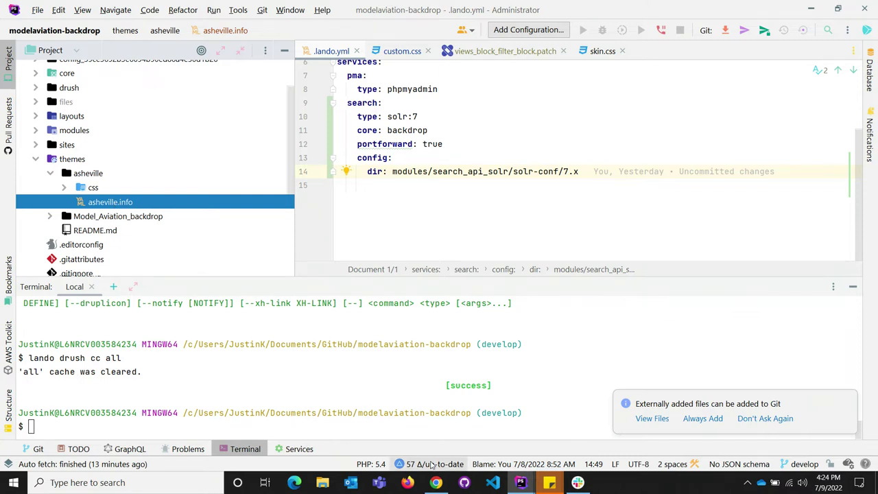
# Return to Chrome and present the Barriers slides from the Sub-themes slide
pyautogui.click(435, 483)
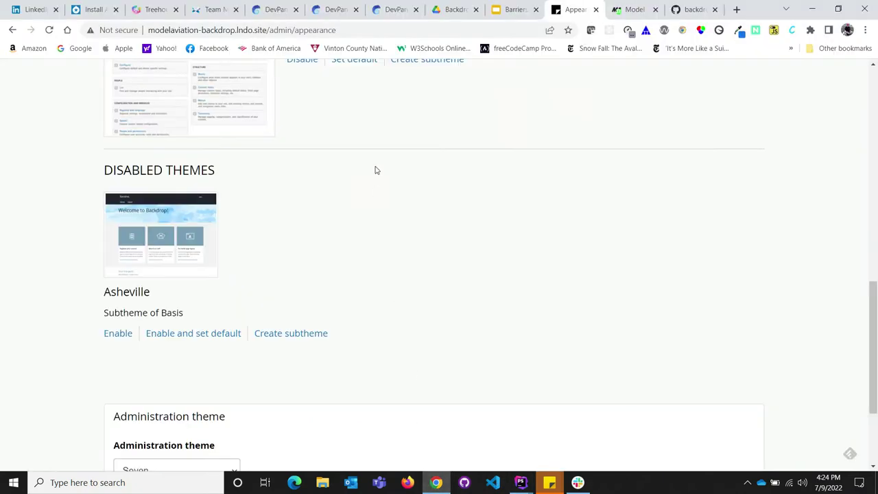
pyautogui.click(511, 10)
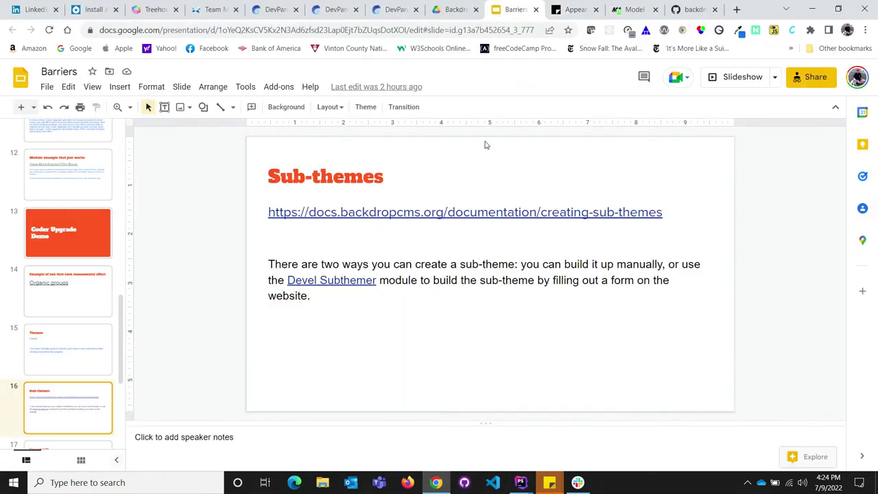
pyautogui.click(751, 80)
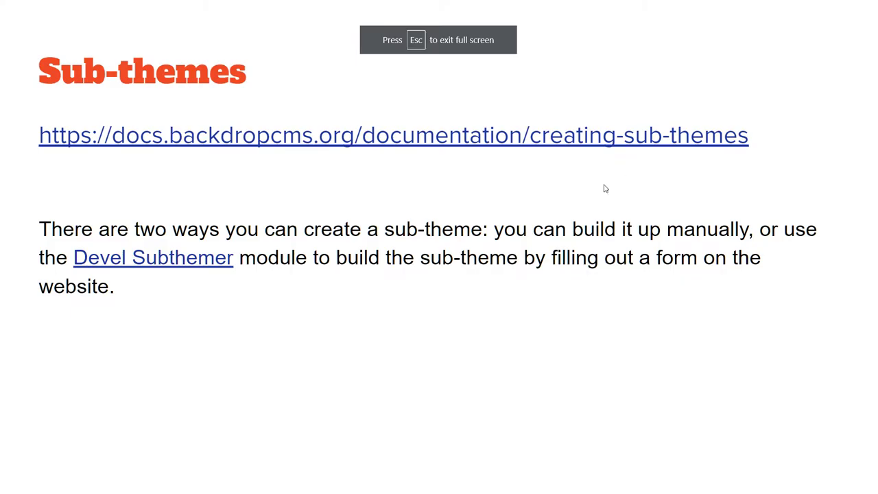
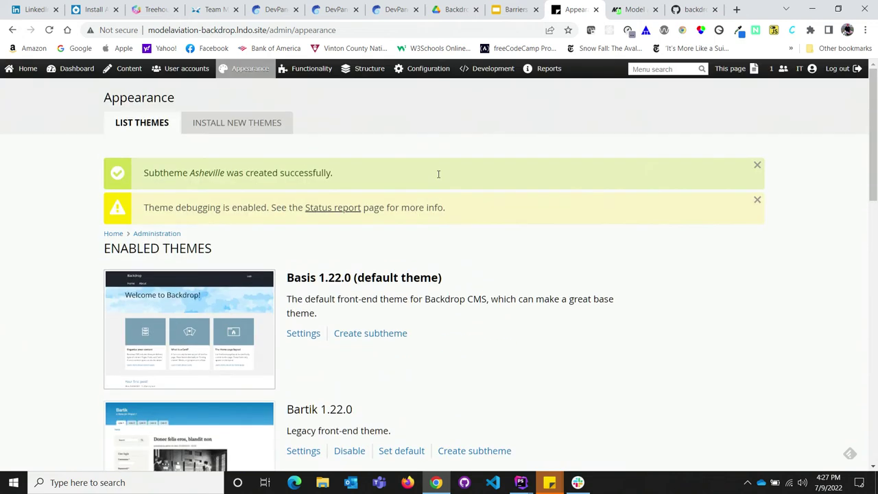
# Open the Backdrop site's layouts overview and review its layout pages and layout overrides
pyautogui.moveTo(374, 77)
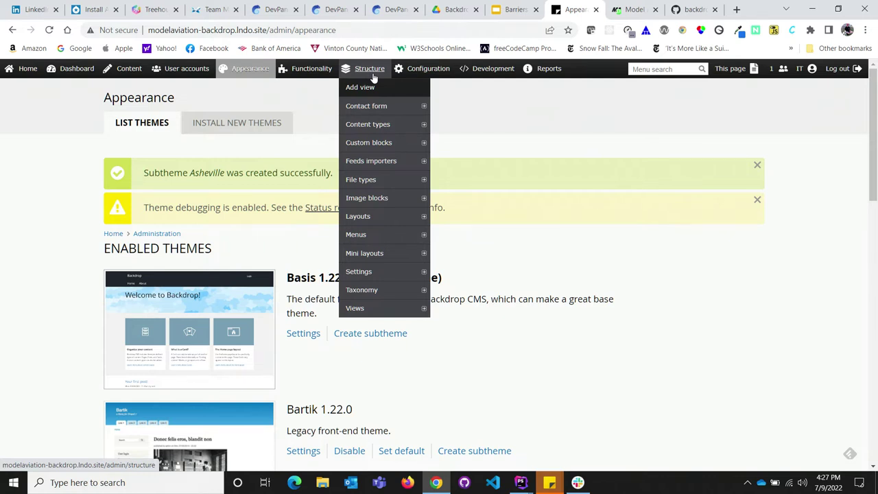
pyautogui.moveTo(362, 217)
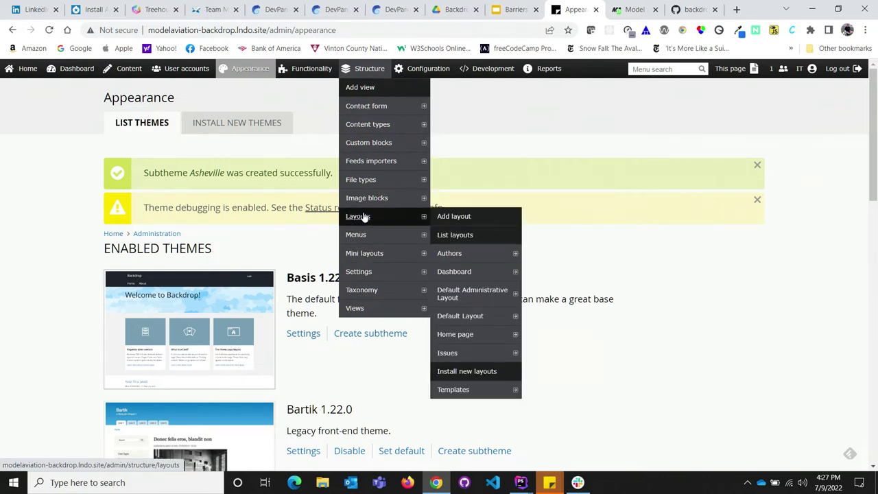
pyautogui.click(364, 217)
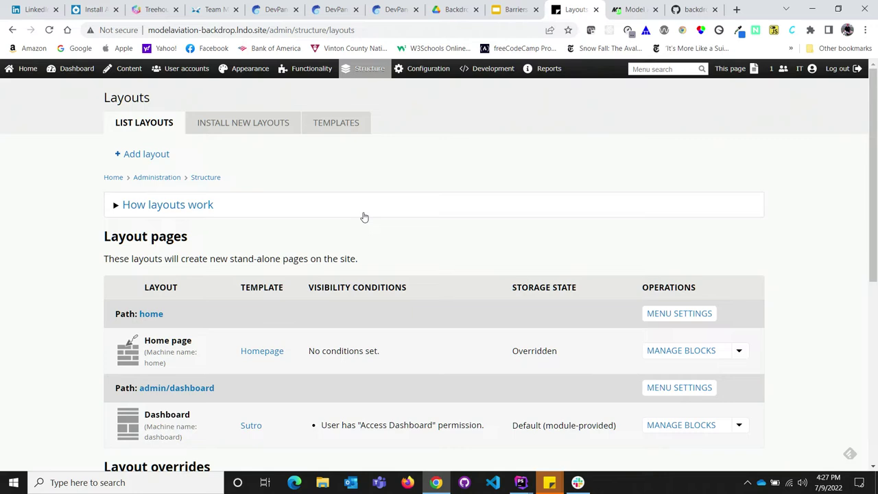
pyautogui.scroll(-4, 364, 217)
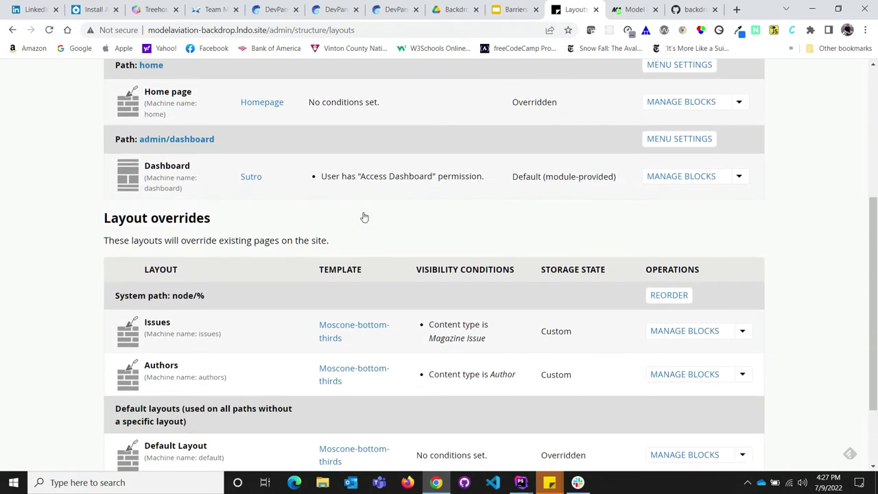
pyautogui.scroll(4, 365, 216)
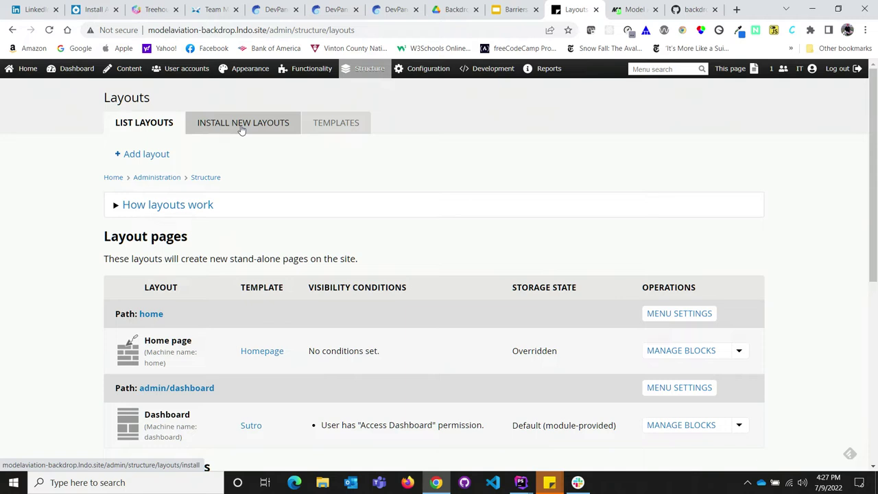
# Open the layout templates and look through the list of standard and flexible templates
pyautogui.click(336, 133)
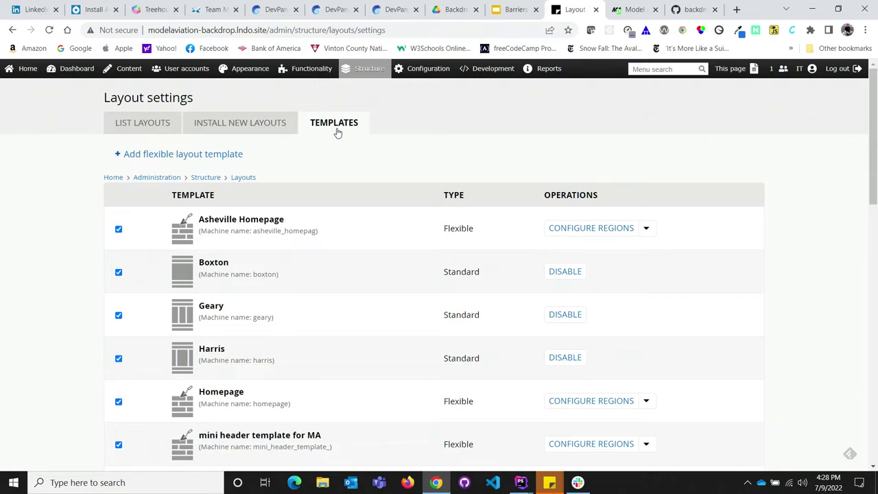
pyautogui.scroll(-1, 337, 132)
pyautogui.scroll(-3, 336, 132)
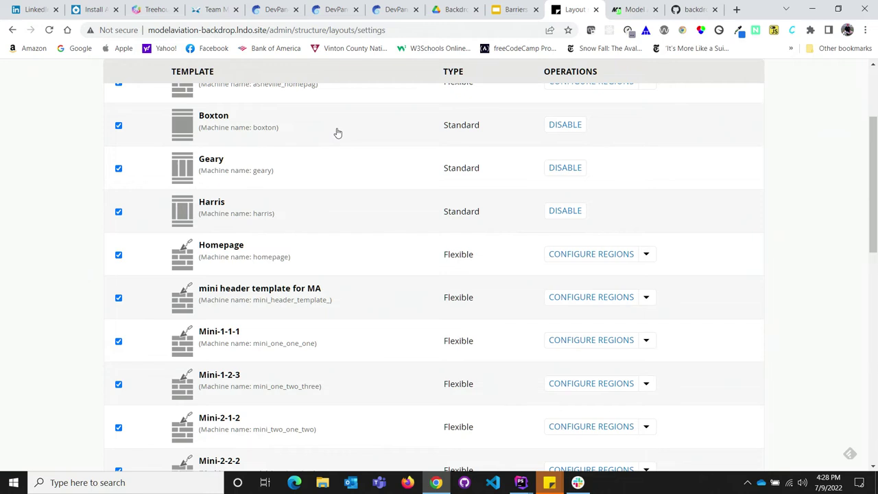
pyautogui.scroll(-4, 336, 132)
pyautogui.scroll(8, 337, 132)
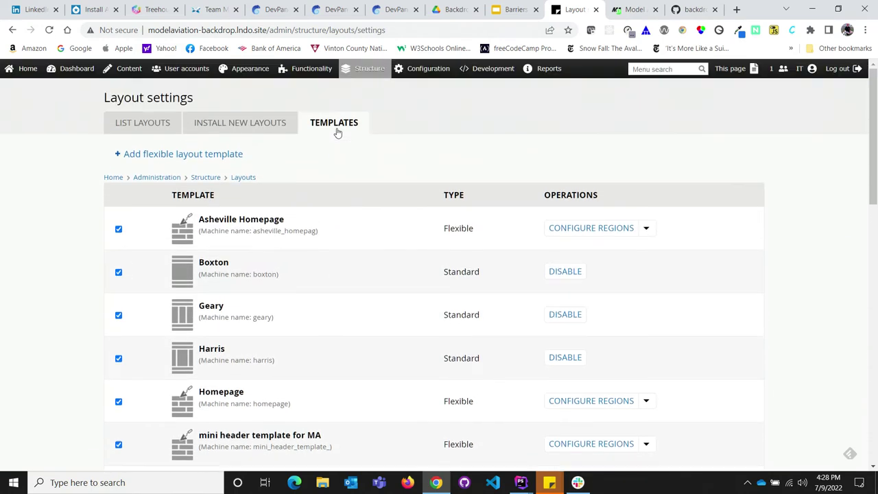
# Add a flexible layout template named Asheville, save it and view its row configuration
pyautogui.click(197, 157)
pyautogui.click(325, 170)
pyautogui.write('Asheville')
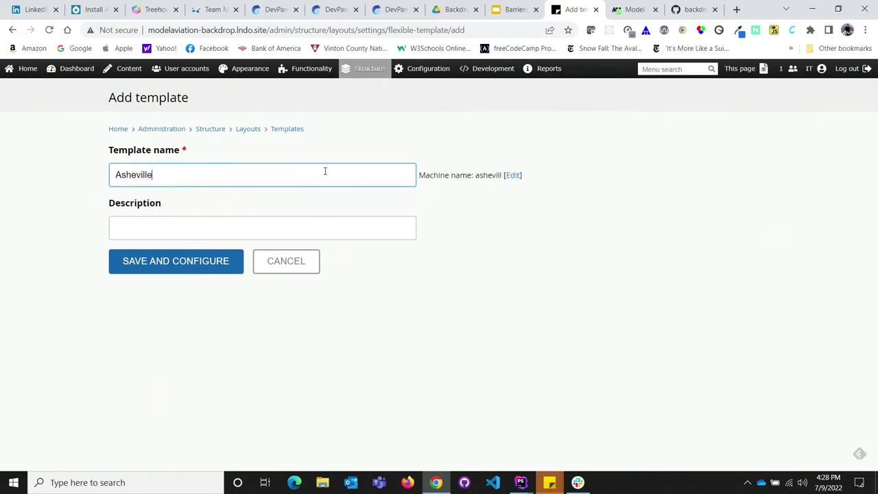
pyautogui.click(189, 262)
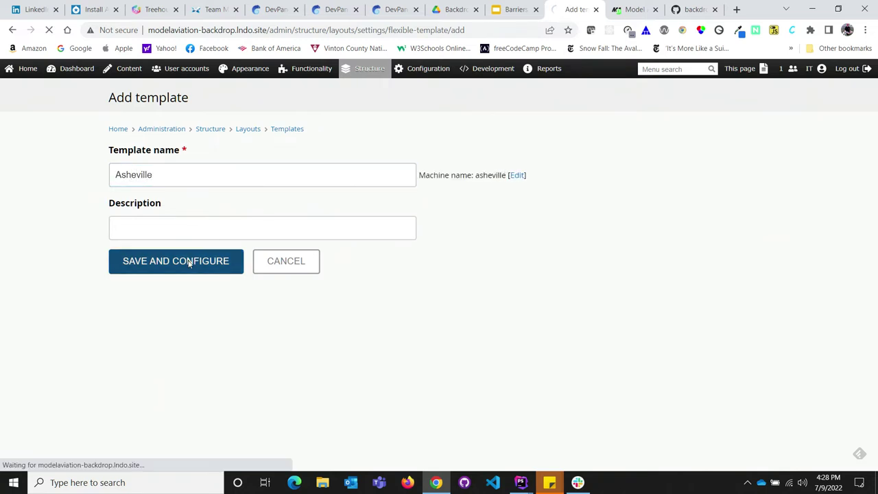
pyautogui.scroll(-2, 537, 234)
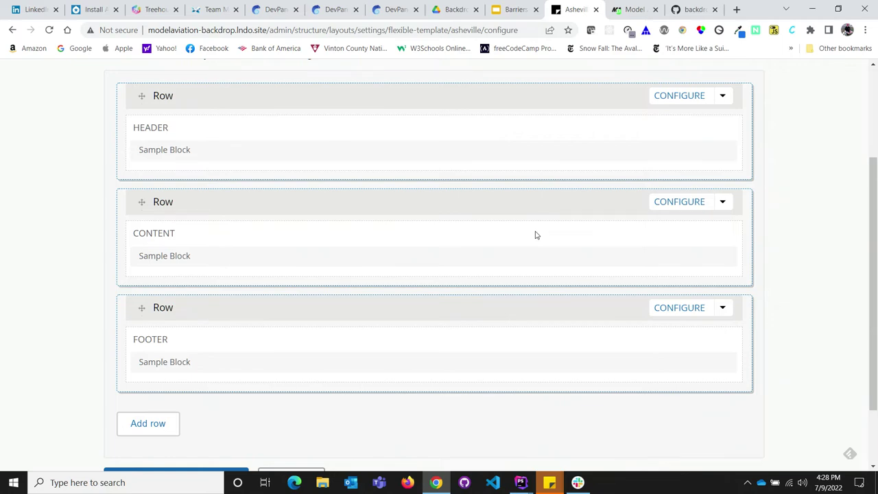
# Check the header area of the Drupal 7 Model Aviation home page, and return to the Asheville template's row configuration
pyautogui.scroll(1, 536, 235)
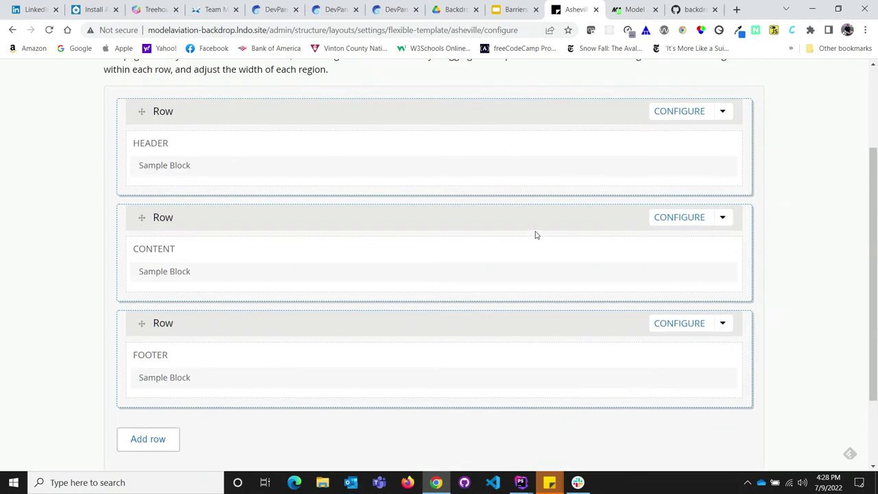
pyautogui.click(638, 11)
pyautogui.scroll(10, 650, 203)
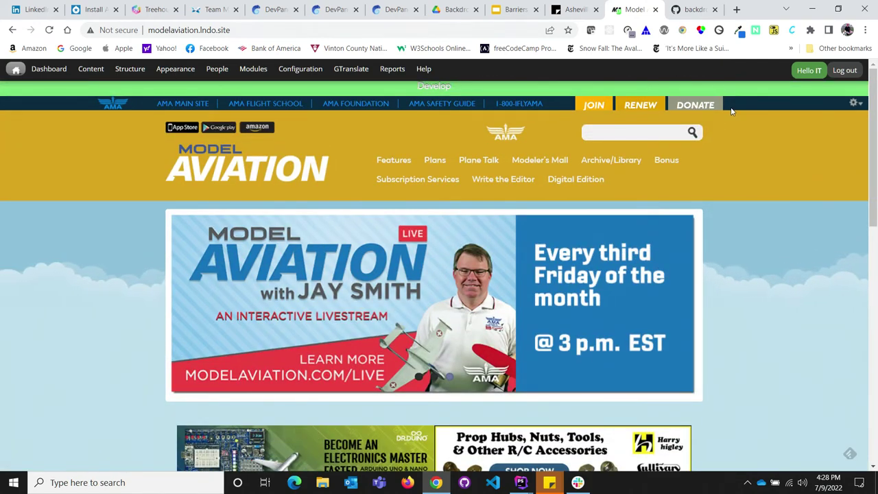
pyautogui.click(571, 9)
pyautogui.scroll(1, 427, 162)
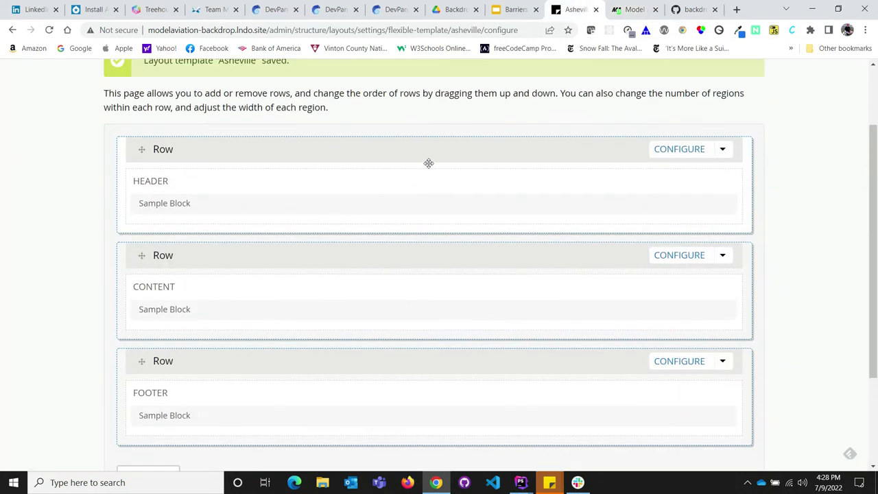
pyautogui.scroll(-1, 395, 160)
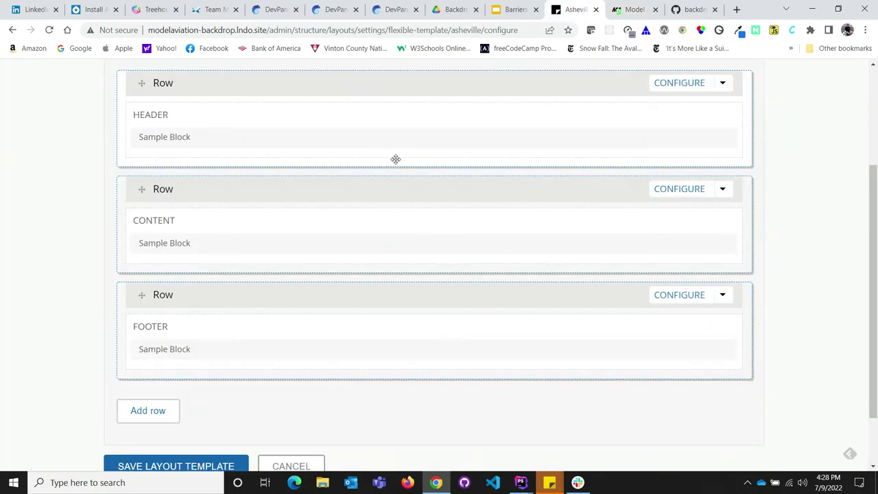
# Add a row with one 100% region to the Asheville template and name the region Top Bar
pyautogui.click(146, 411)
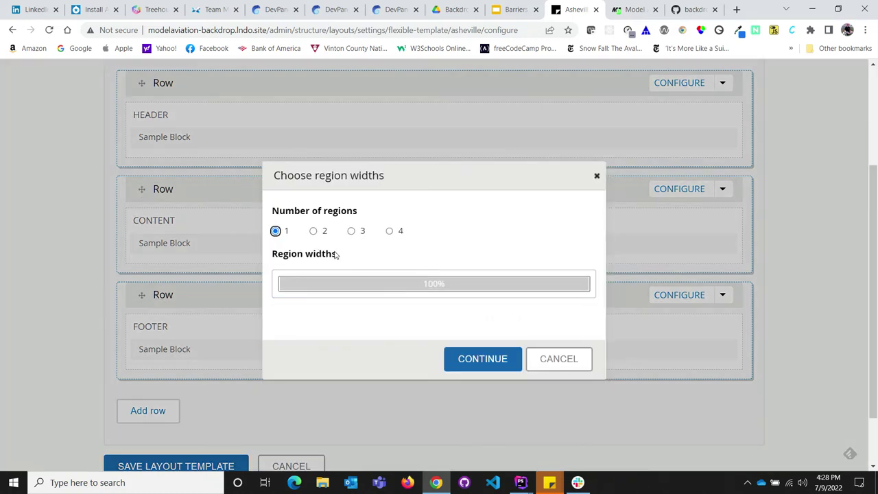
pyautogui.click(474, 357)
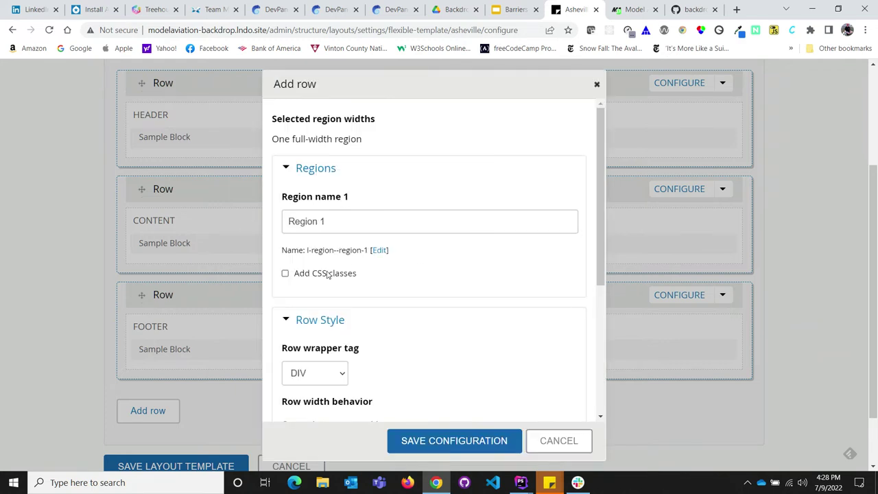
pyautogui.click(348, 216)
pyautogui.press('BackSpace')
pyautogui.press('BackSpace')
pyautogui.press('BackSpace')
pyautogui.press('BackSpace')
pyautogui.press('BackSpace')
pyautogui.press('BackSpace')
pyautogui.press('BackSpace')
pyautogui.write('Top Bar')
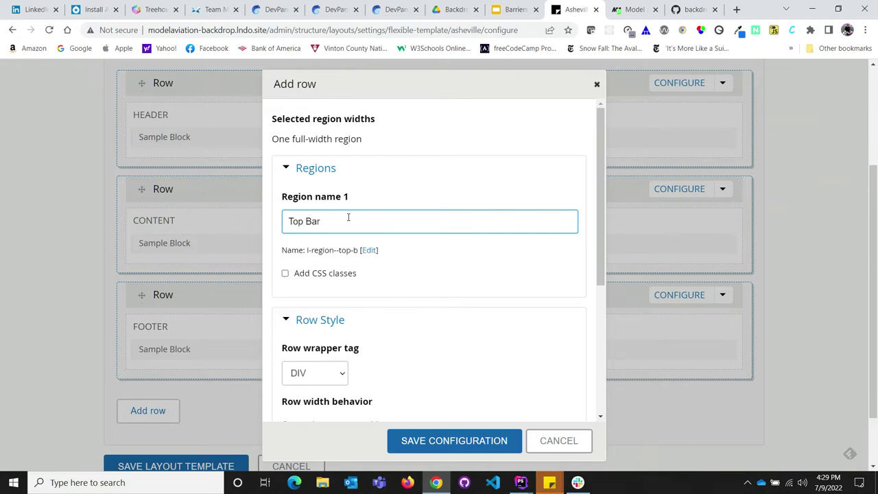
# Set the Top Bar row's width behavior to Full width and save the row configuration
pyautogui.scroll(-3, 348, 217)
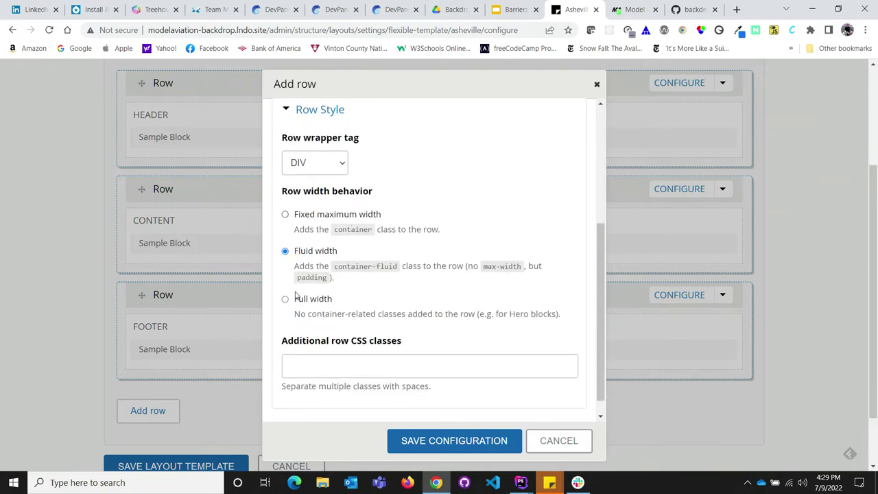
pyautogui.click(285, 299)
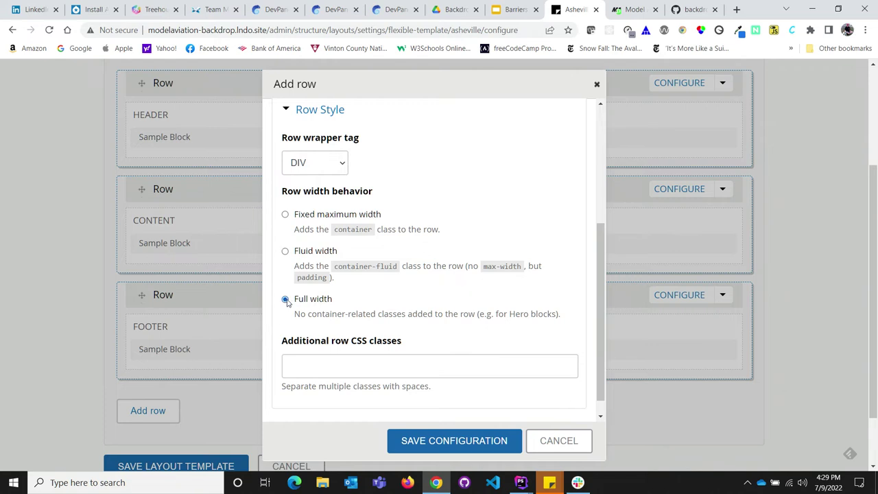
pyautogui.click(456, 441)
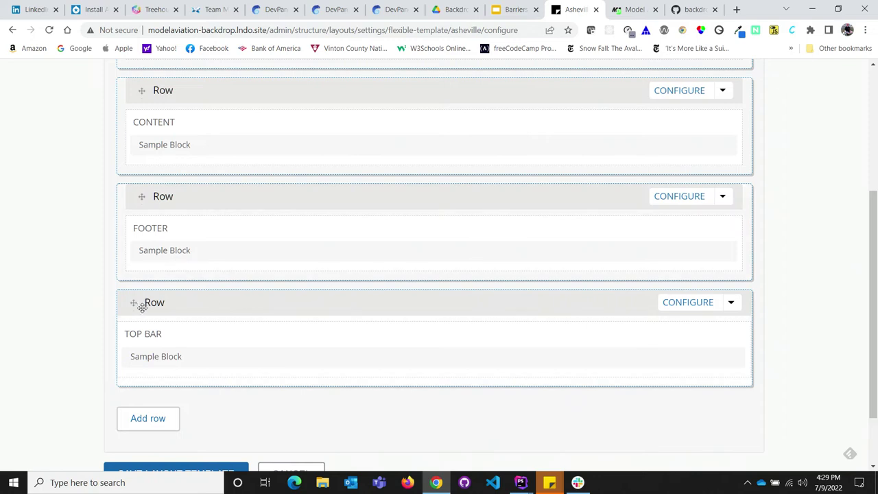
# Move the Top Bar row above the Header row in the template
pyautogui.moveTo(138, 304); pyautogui.dragTo(142, 41)
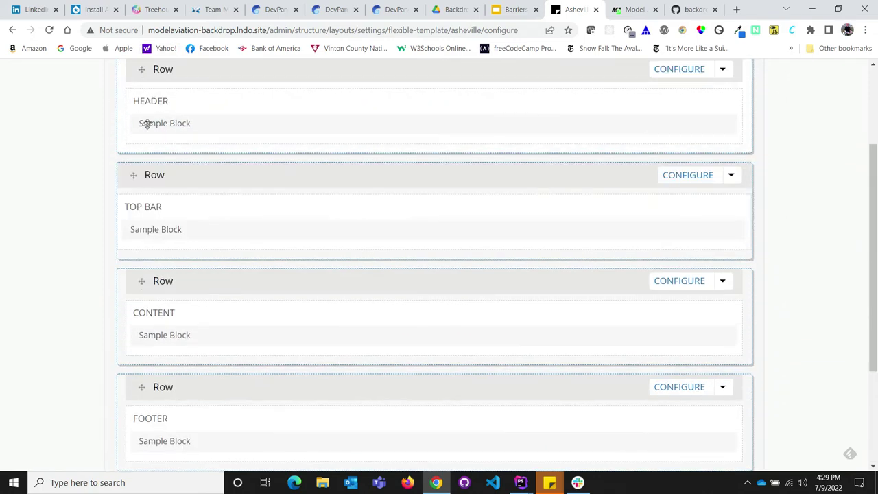
pyautogui.scroll(1, 146, 128)
pyautogui.moveTo(131, 266)
pyautogui.mouseDown()
pyautogui.moveTo(129, 124)
pyautogui.moveTo(147, 226)
pyautogui.moveTo(143, 297)
pyautogui.moveTo(145, 268)
pyautogui.mouseUp()
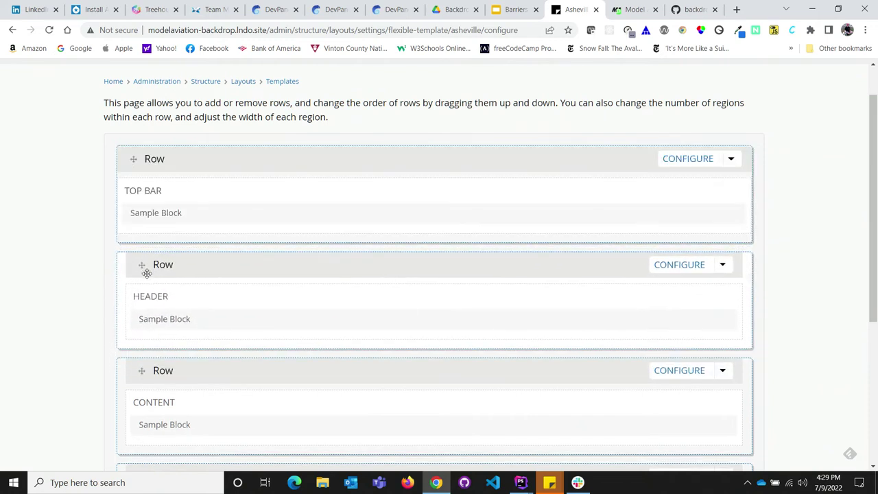
# Examine the column structure further down the Drupal 7 home page, and return to the Asheville template
pyautogui.scroll(-3, 147, 273)
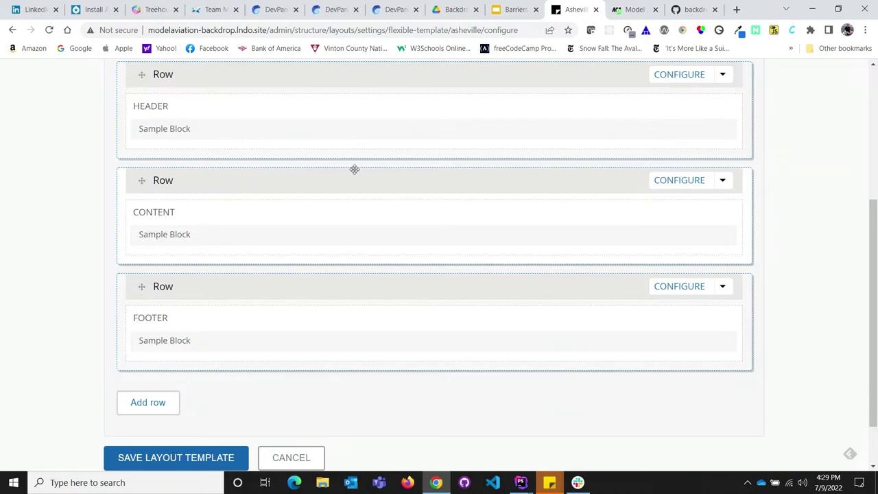
pyautogui.click(623, 13)
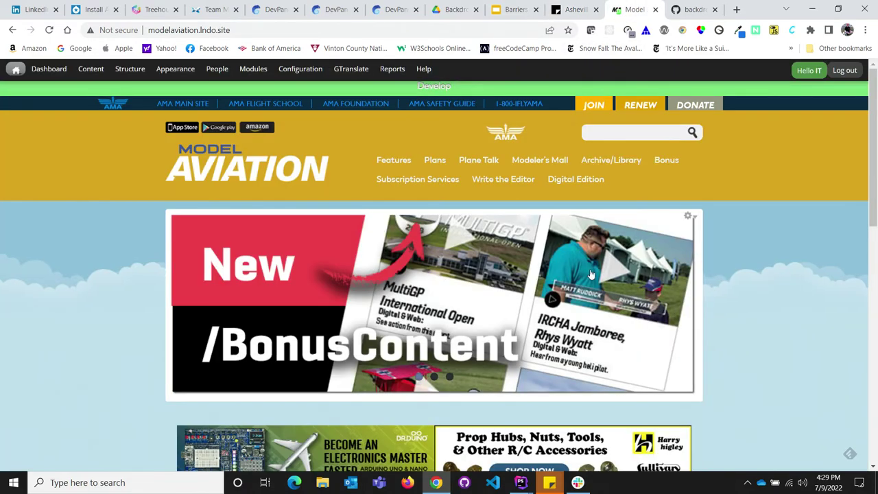
pyautogui.scroll(-10, 603, 324)
pyautogui.scroll(1, 604, 323)
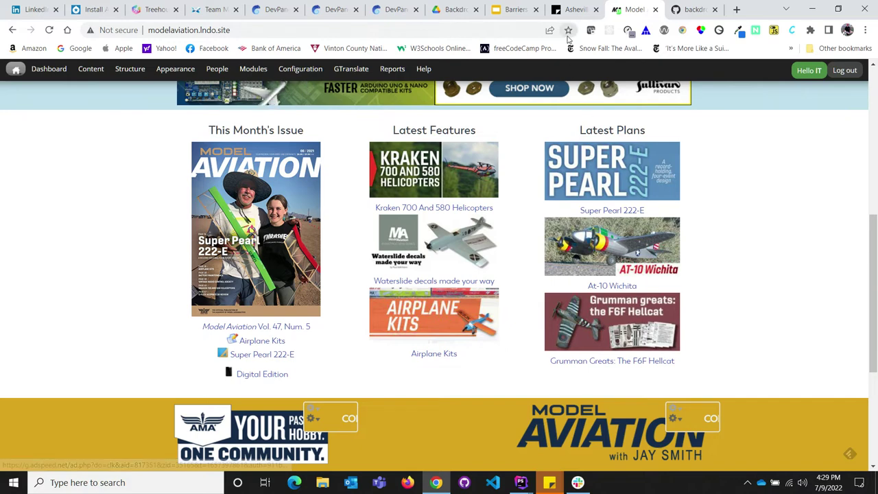
pyautogui.click(569, 12)
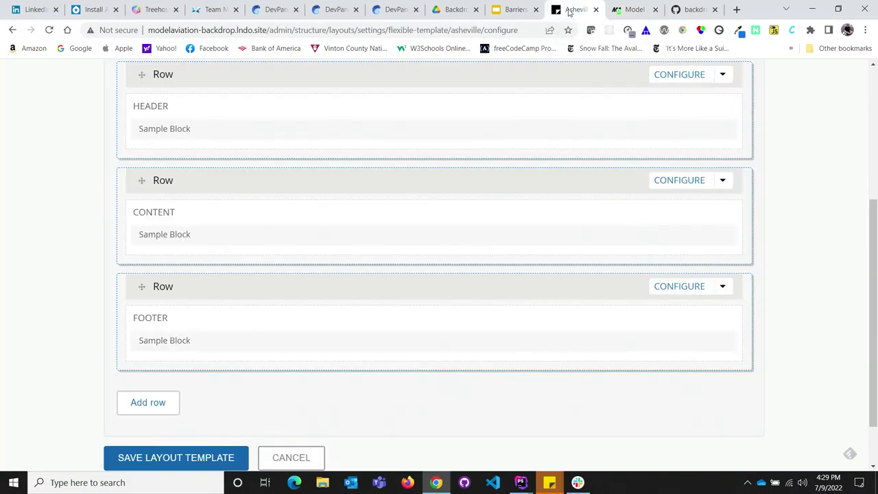
# Begin another row with three regions at 33% : 33% : 33% and review its region name settings
pyautogui.click(156, 404)
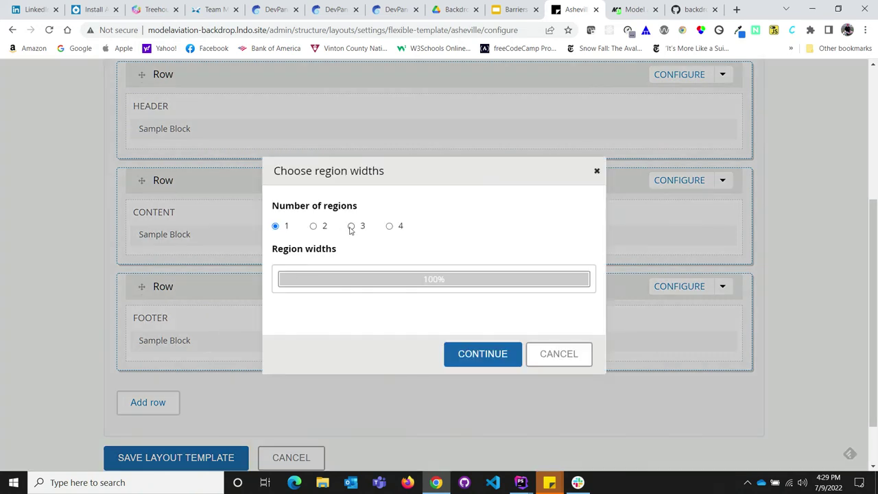
pyautogui.click(350, 227)
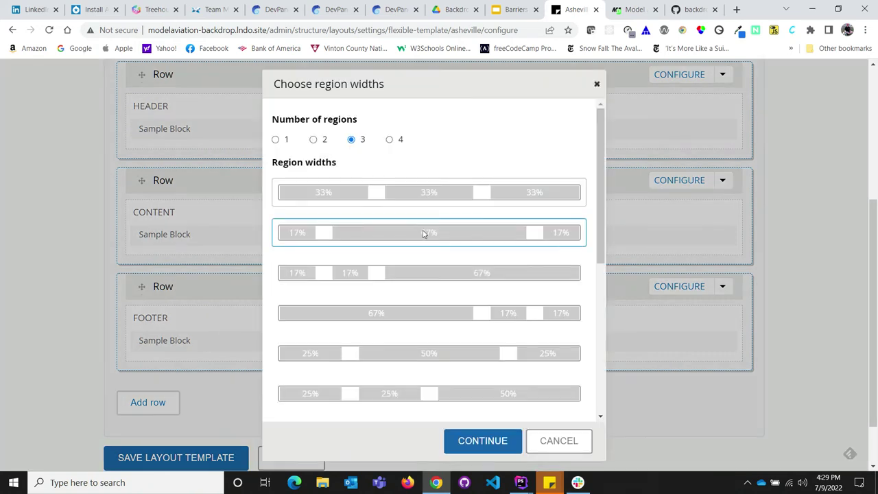
pyautogui.scroll(-1, 423, 234)
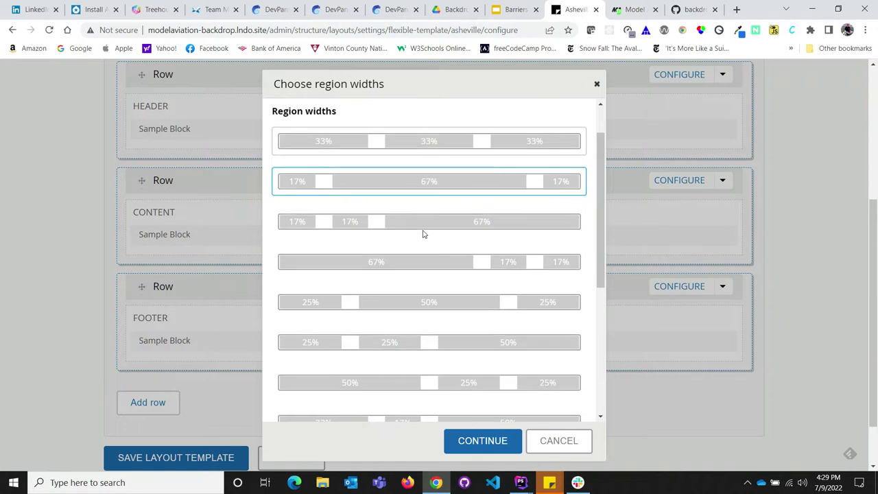
pyautogui.scroll(-1, 424, 234)
pyautogui.scroll(-2, 424, 233)
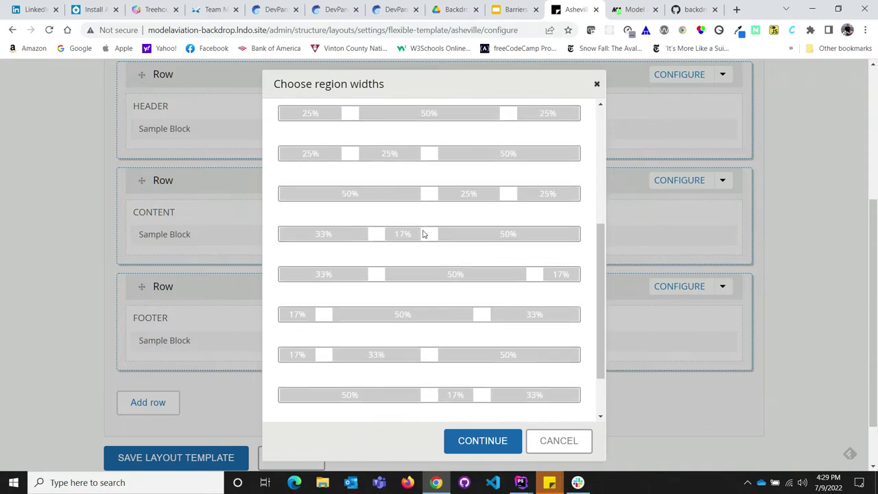
pyautogui.scroll(-1, 423, 234)
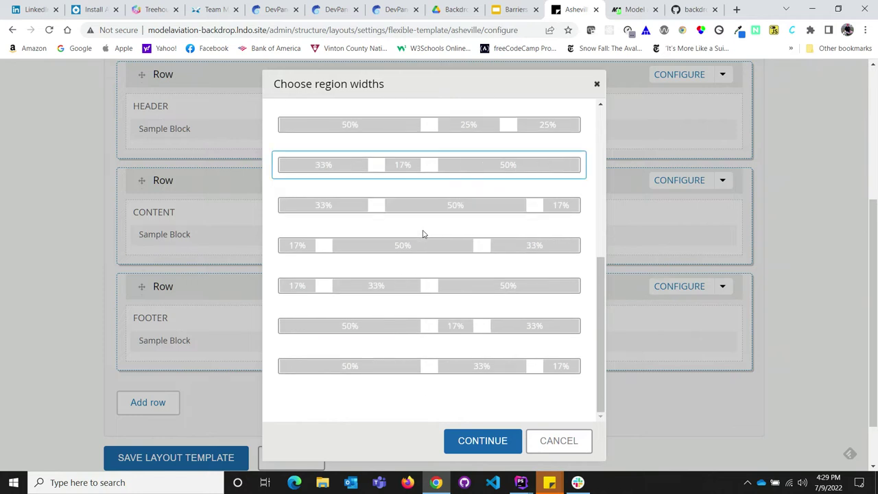
pyautogui.scroll(5, 423, 234)
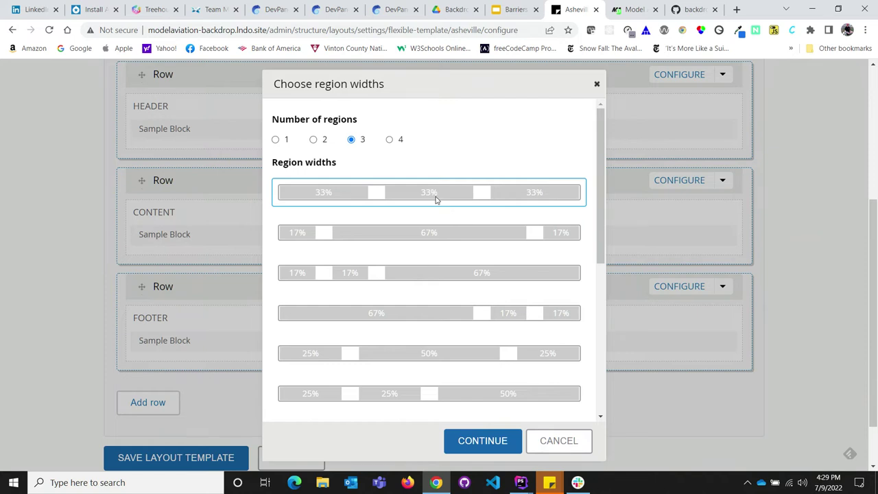
pyautogui.click(484, 440)
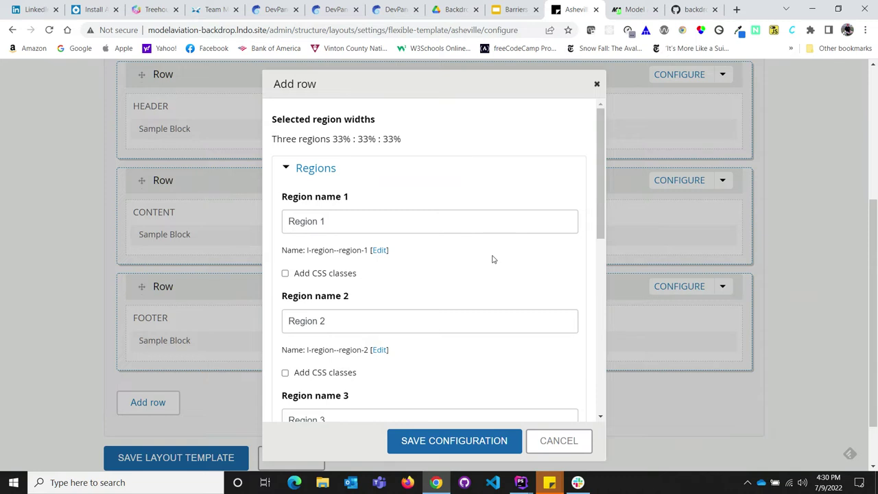
pyautogui.scroll(-2, 491, 259)
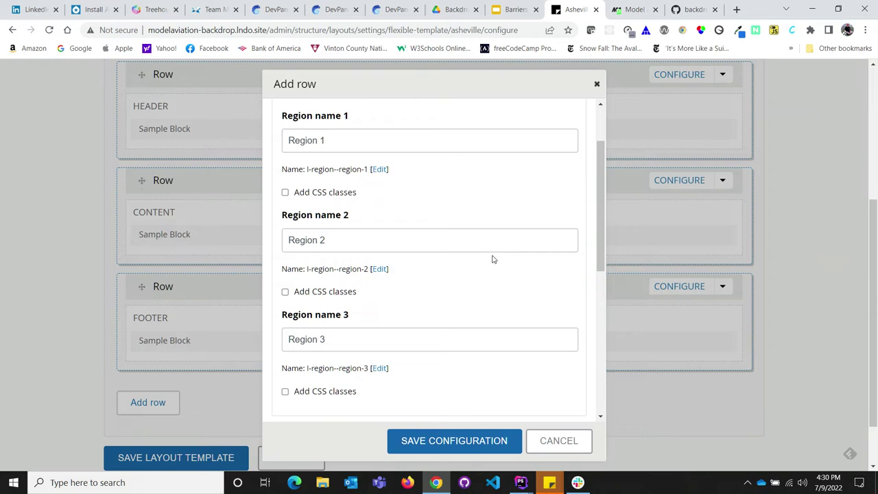
# Switch to the modelaviation-backdrop project in PhpStorm and inspect the contents of its layouts and modules folders
pyautogui.click(520, 485)
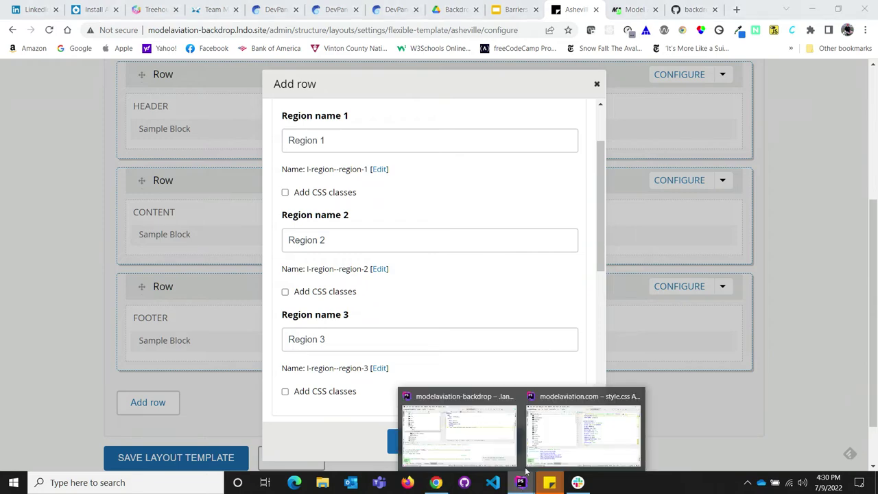
pyautogui.click(458, 430)
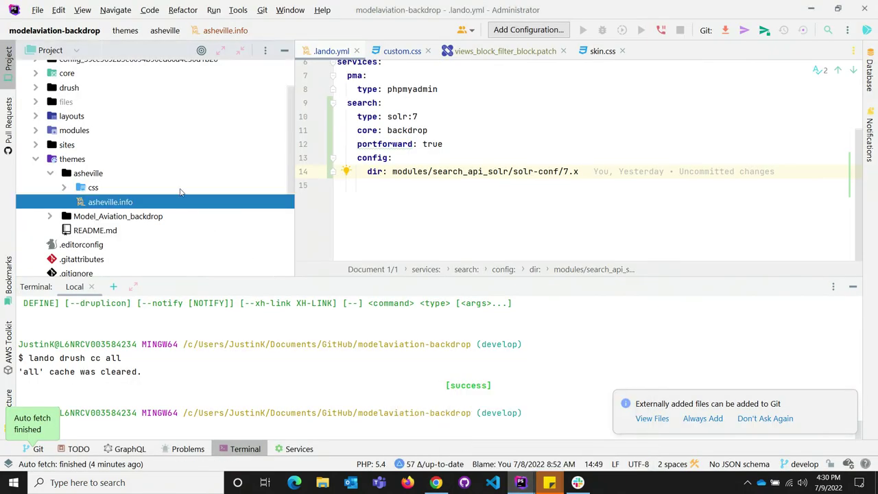
pyautogui.scroll(2, 127, 186)
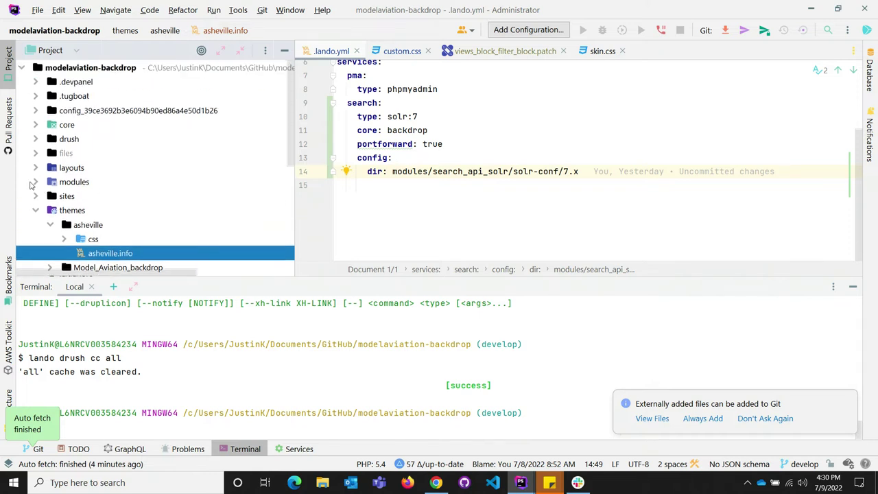
pyautogui.click(37, 167)
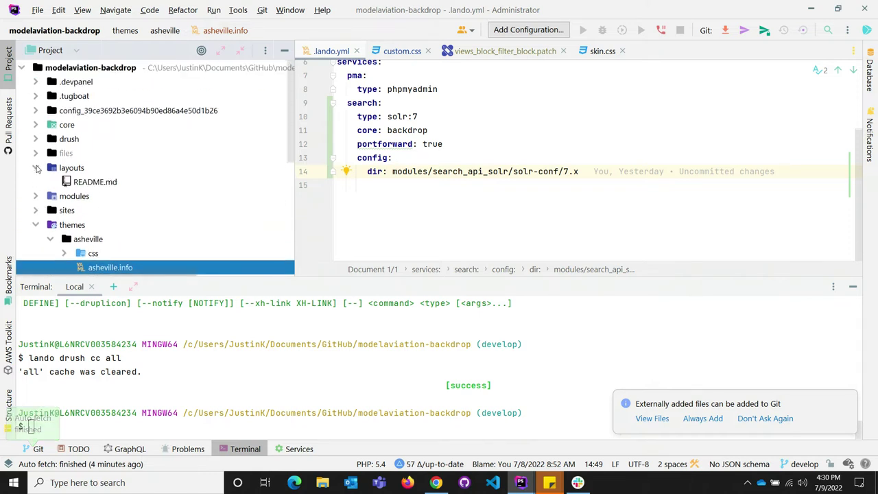
pyautogui.click(37, 168)
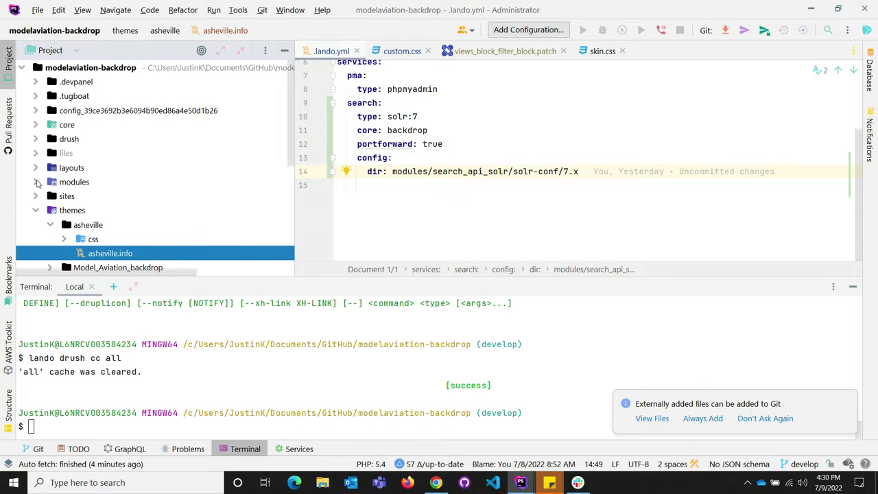
pyautogui.click(38, 181)
pyautogui.scroll(-5, 137, 144)
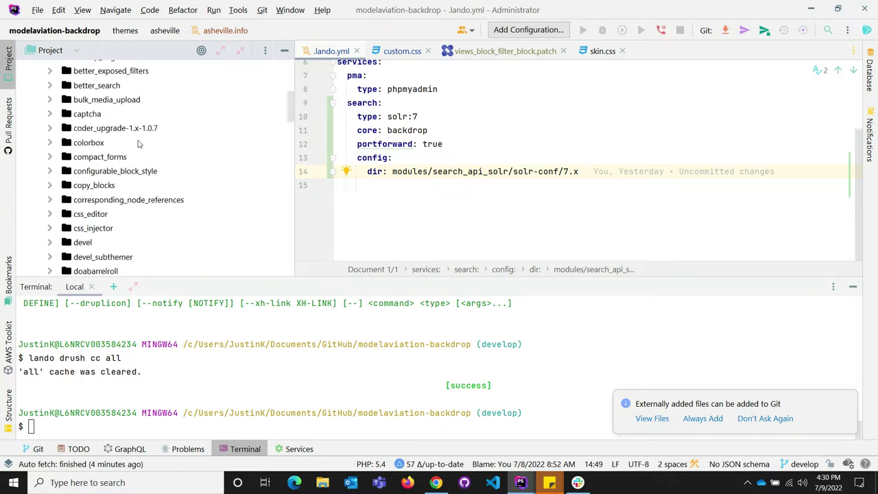
pyautogui.scroll(10, 69, 148)
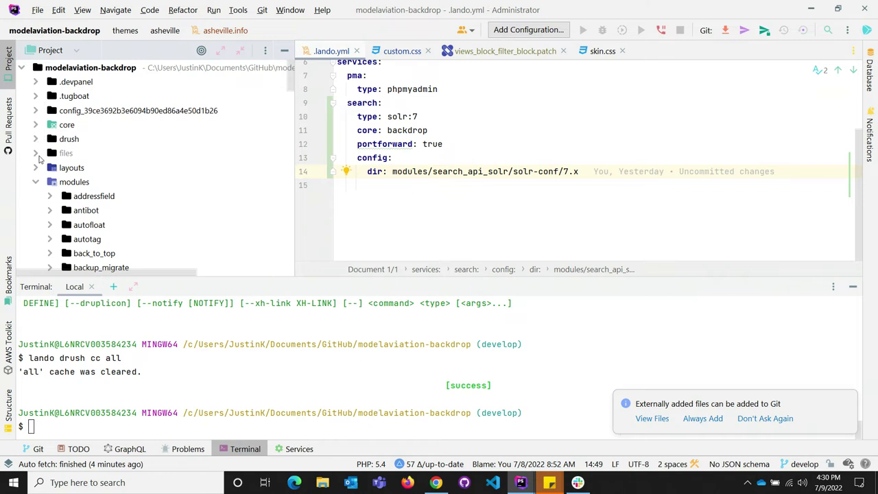
pyautogui.click(36, 168)
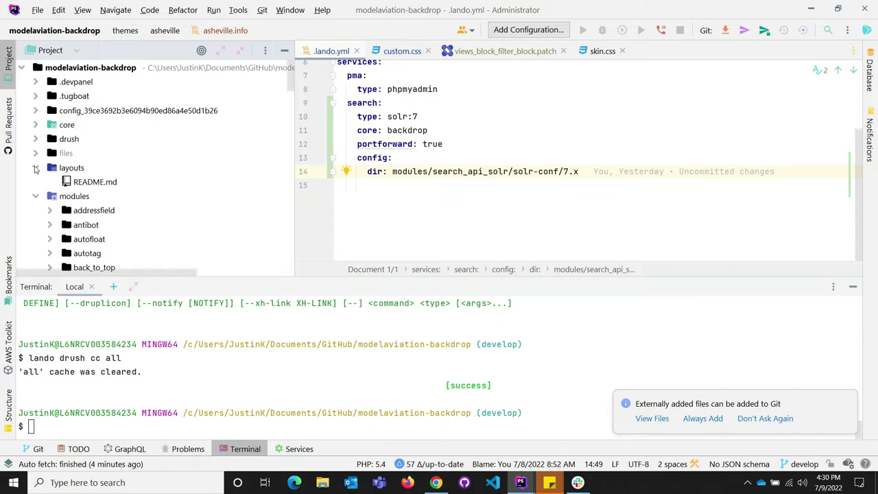
pyautogui.click(35, 168)
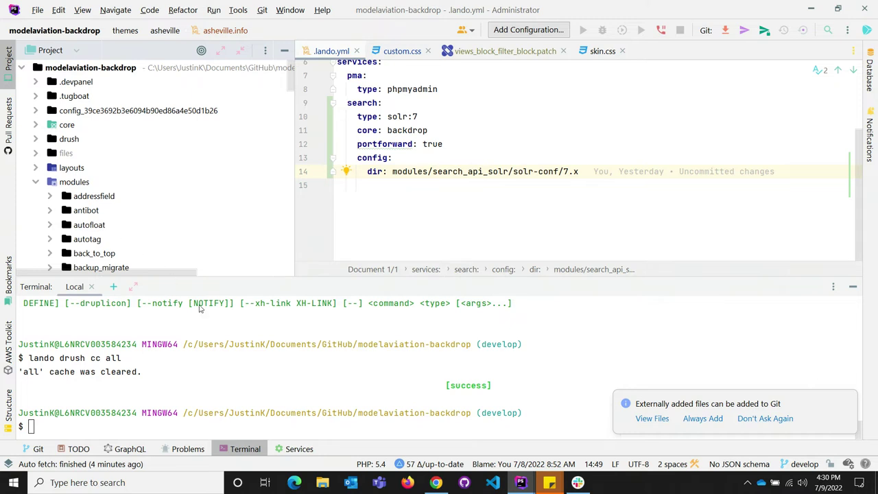
# Return to Chrome and save the three-region row, keeping the names Region 1, Region 2 and Region 3
pyautogui.click(435, 483)
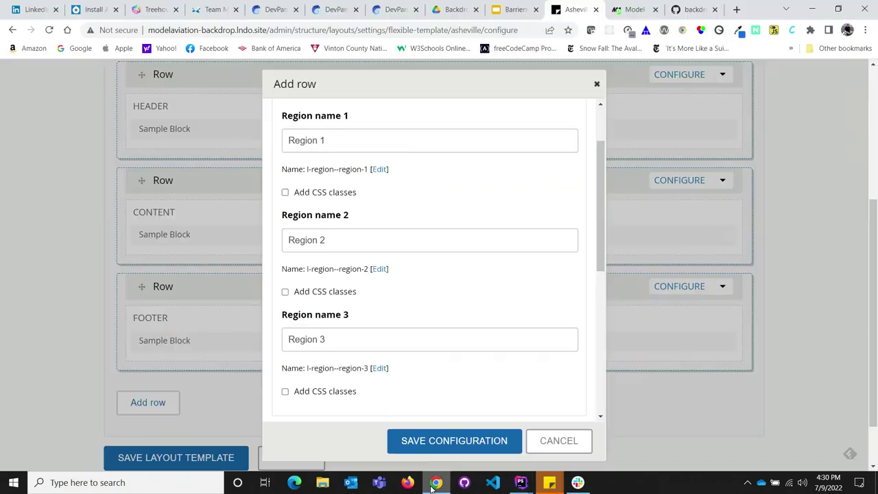
pyautogui.click(480, 443)
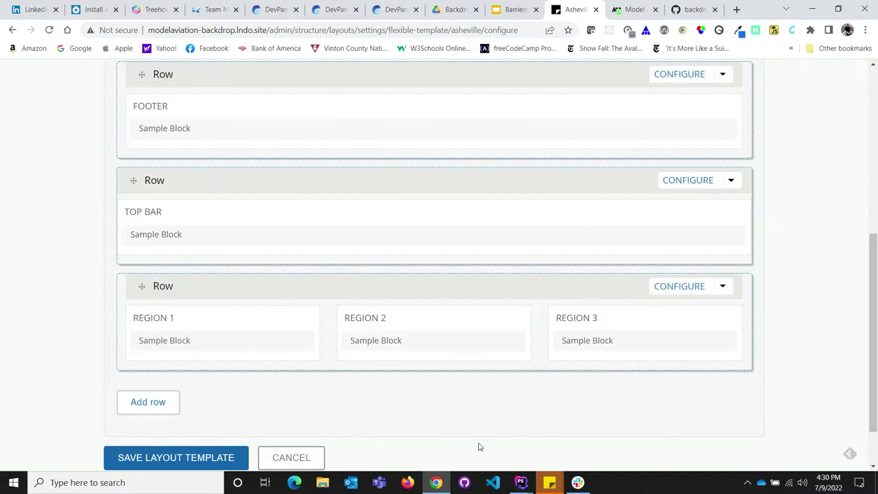
# Save the Asheville layout template, and go back to the templates list to review the available standard and flexible templates
pyautogui.click(220, 457)
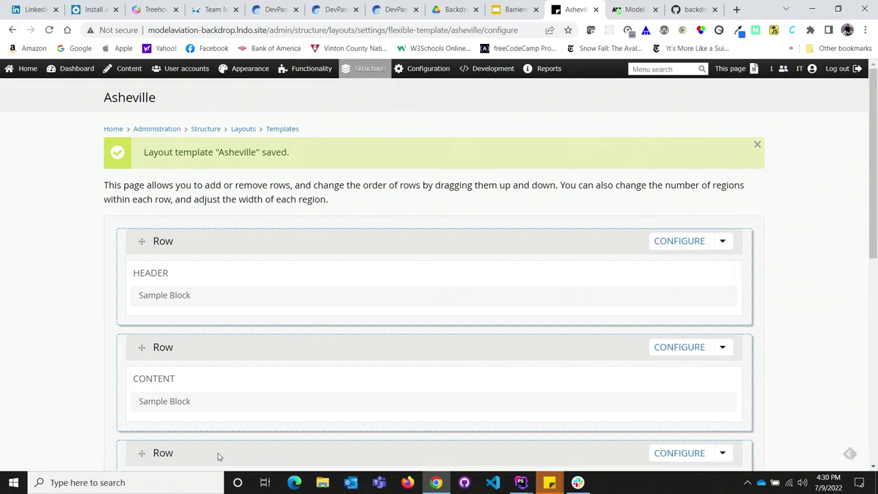
pyautogui.click(283, 129)
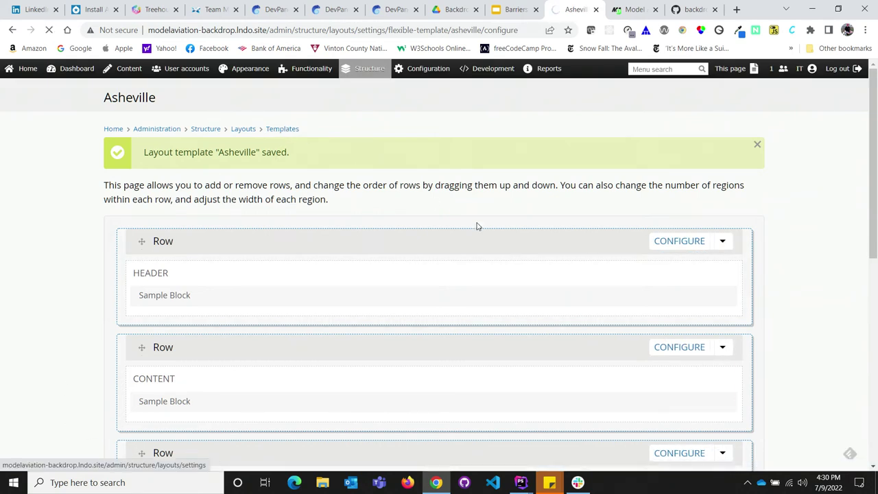
pyautogui.scroll(-2, 480, 231)
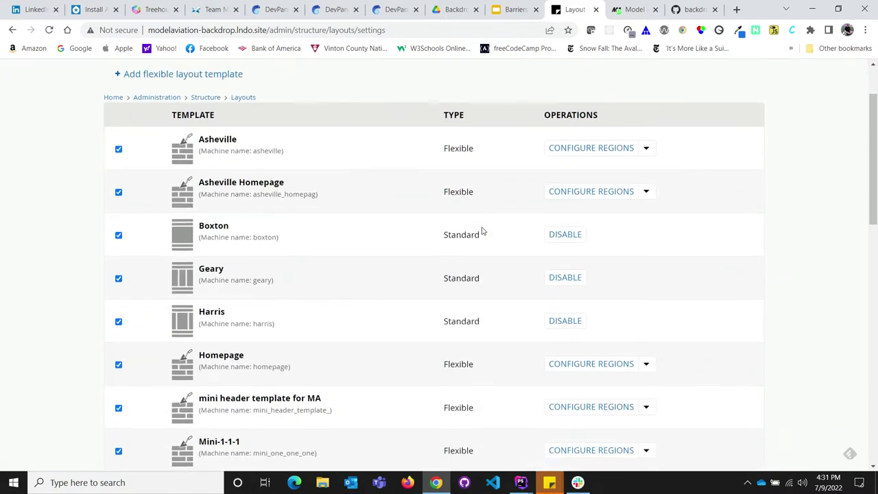
pyautogui.scroll(-2, 482, 231)
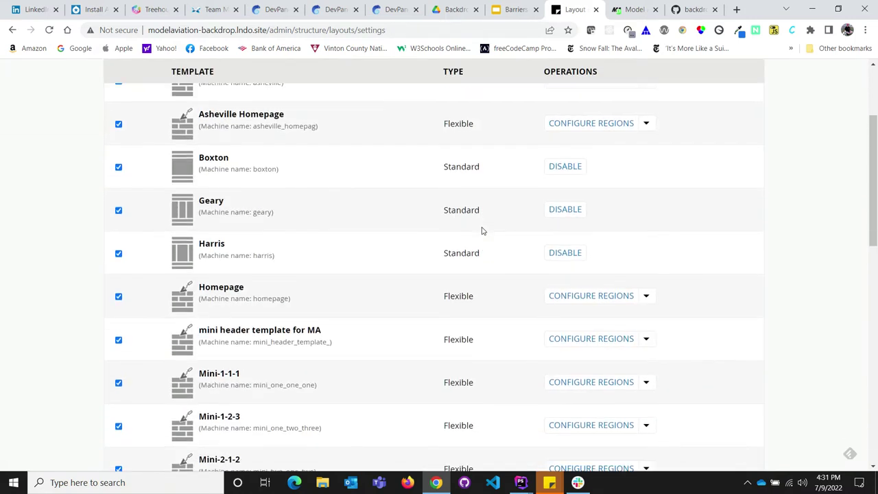
pyautogui.scroll(-1, 482, 231)
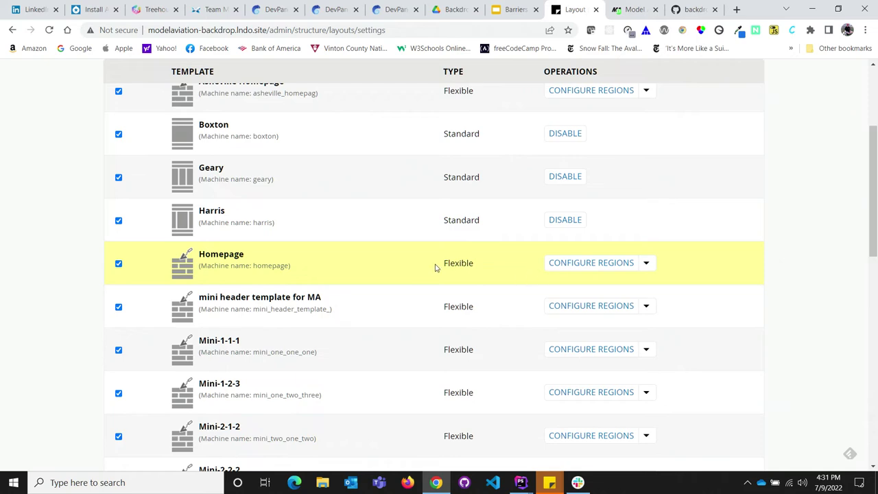
pyautogui.scroll(-7, 437, 268)
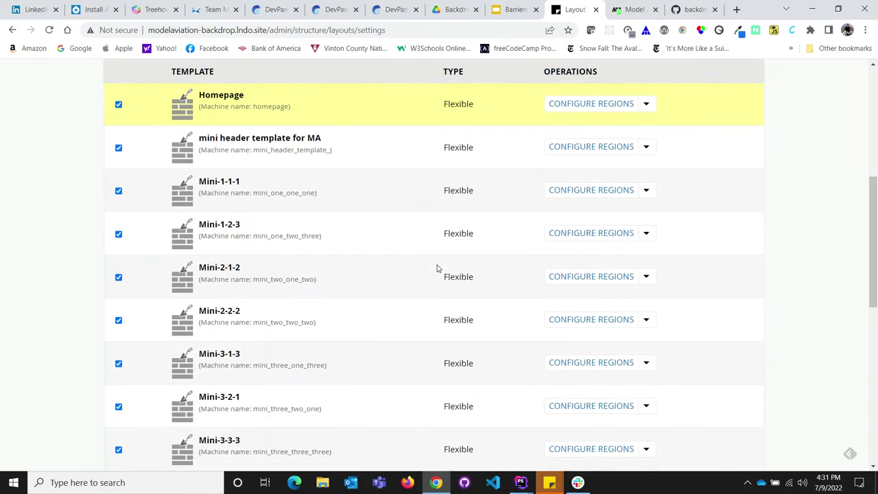
pyautogui.scroll(-4, 437, 268)
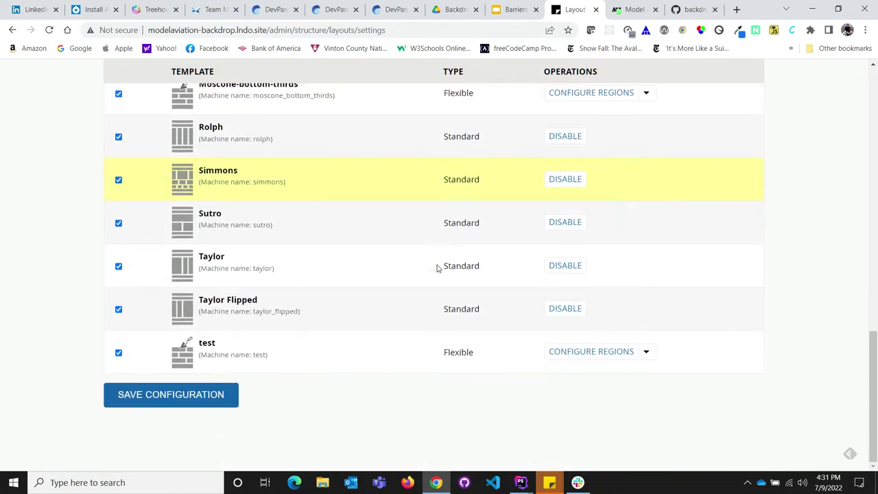
pyautogui.scroll(9, 437, 267)
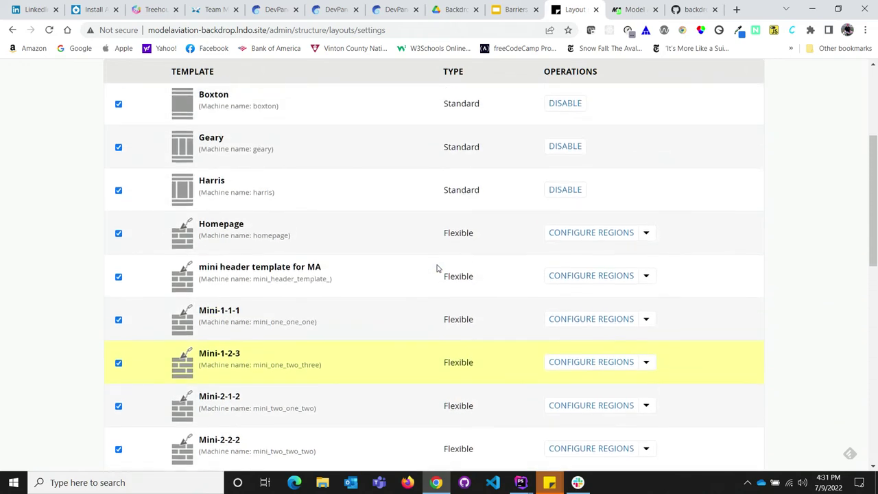
# Open the region configuration of the flexible Homepage template and examine its row structure down to the footer
pyautogui.click(598, 235)
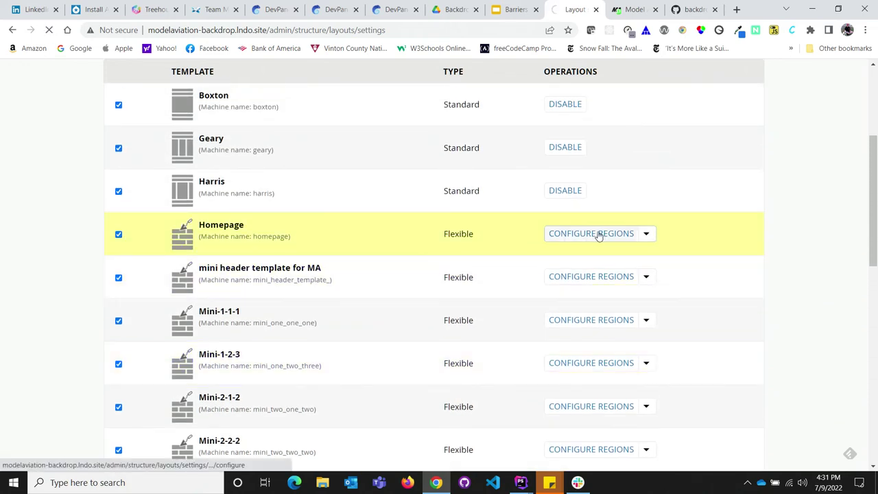
pyautogui.scroll(-1, 598, 237)
pyautogui.scroll(-1, 599, 237)
pyautogui.scroll(-1, 598, 237)
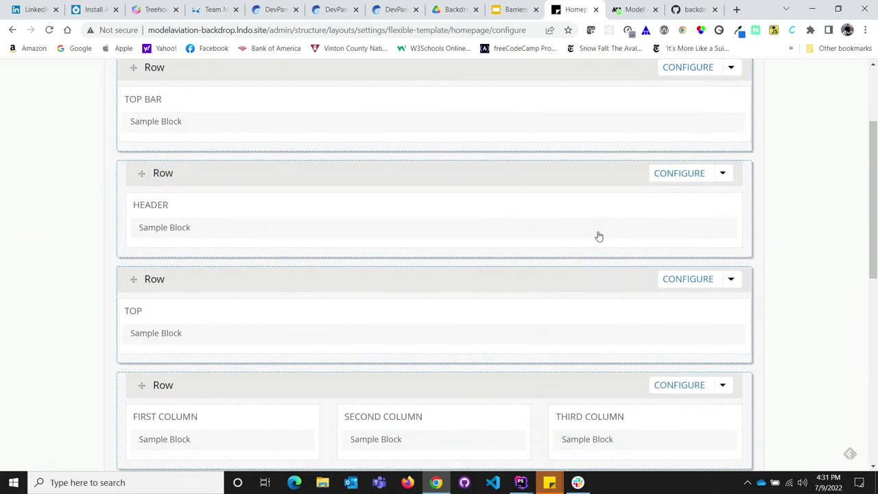
pyautogui.scroll(-2, 598, 237)
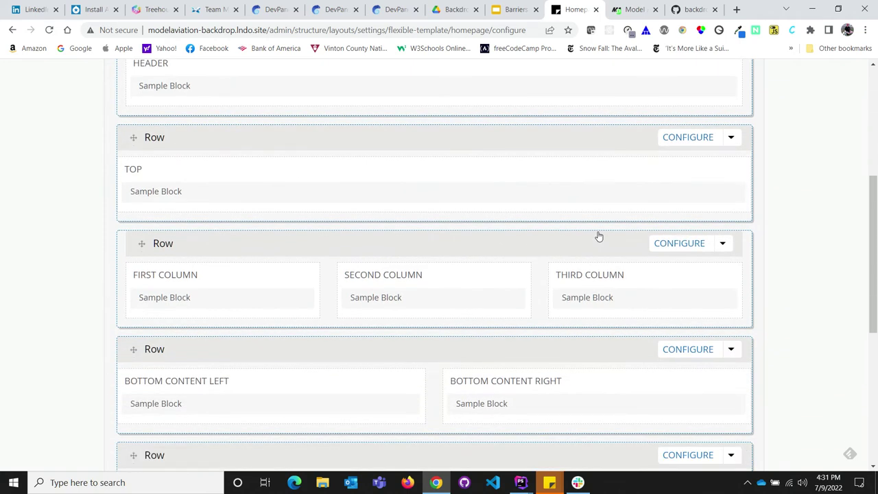
pyautogui.scroll(-2, 598, 237)
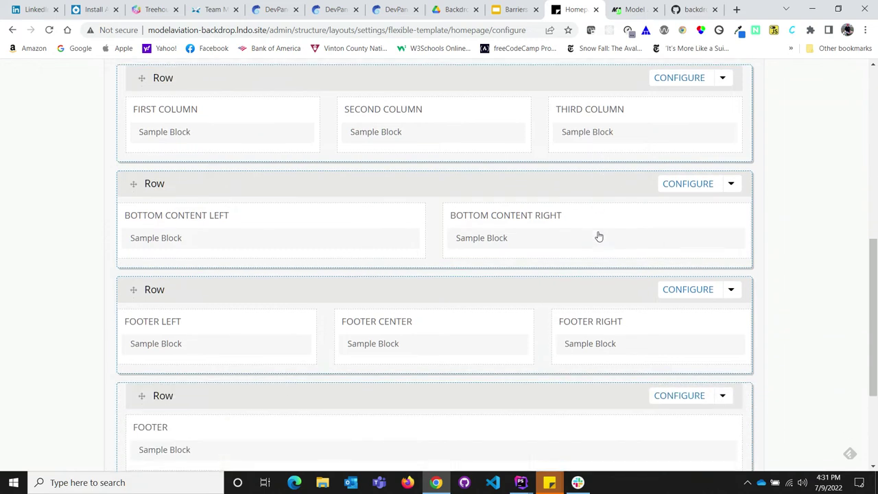
pyautogui.scroll(-2, 599, 237)
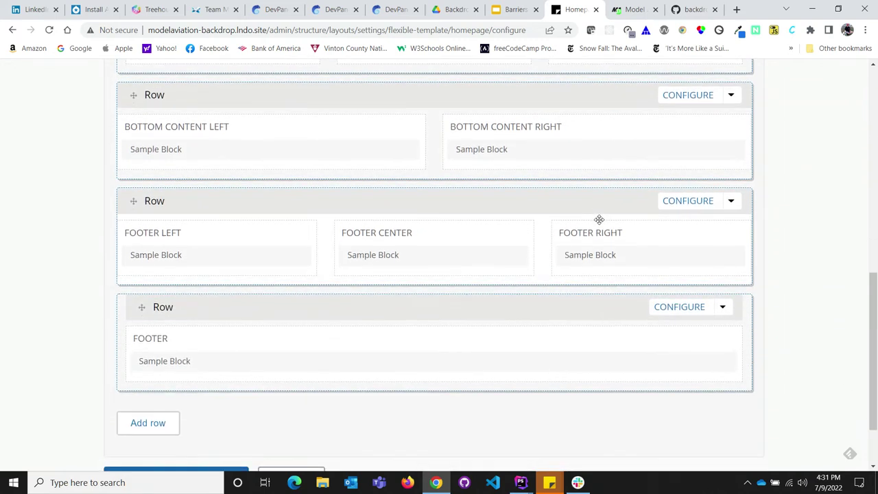
pyautogui.scroll(-1, 599, 219)
pyautogui.scroll(1, 599, 220)
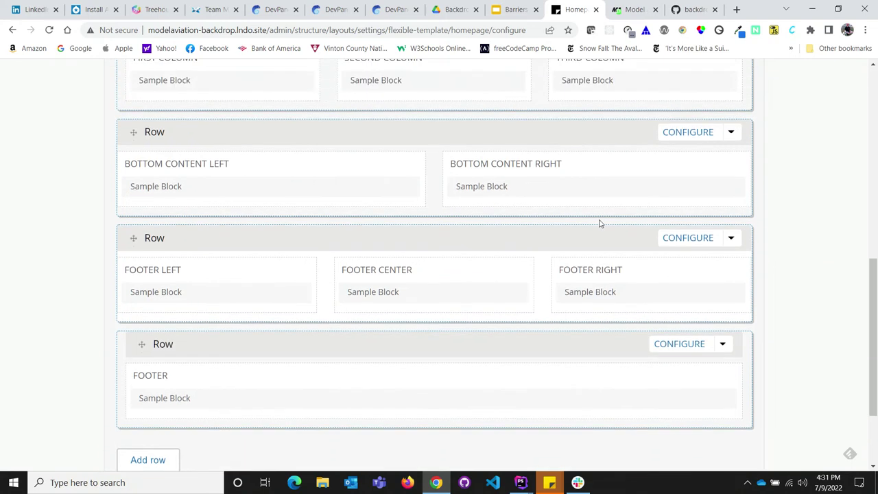
# Inspect the row style settings of the bottom content row, including its additional CSS classes, and close them without saving
pyautogui.click(692, 134)
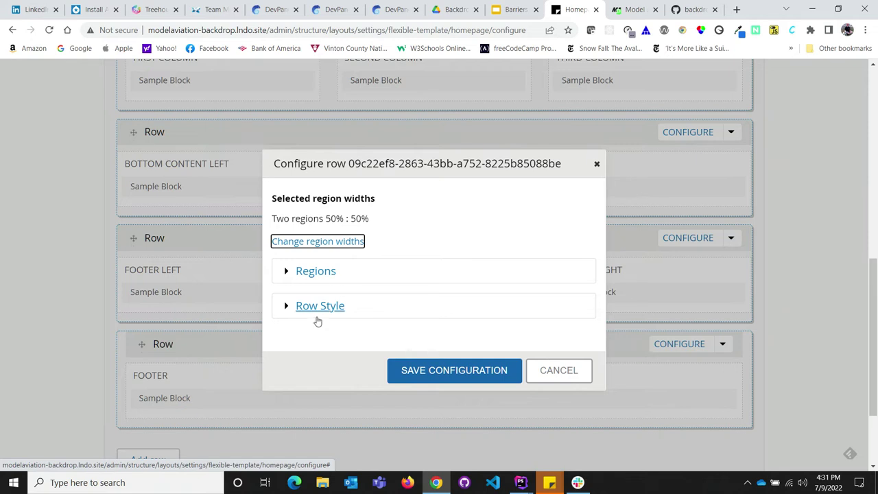
pyautogui.click(320, 308)
pyautogui.scroll(-2, 410, 272)
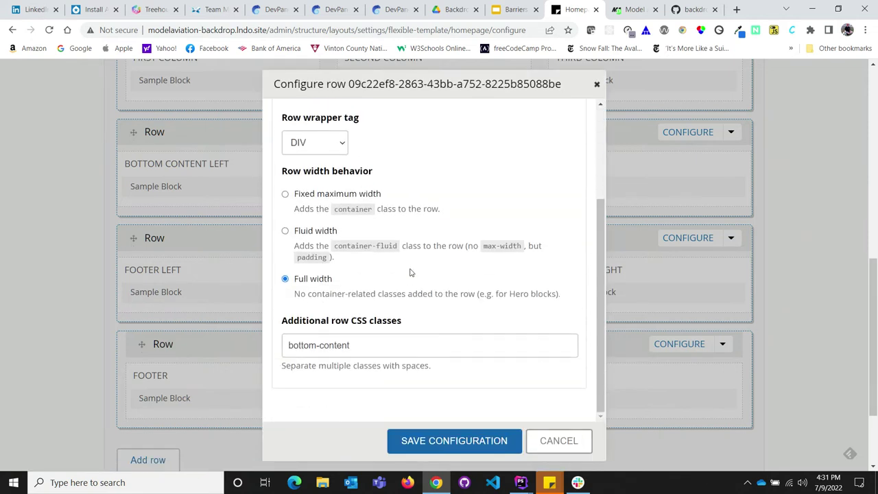
pyautogui.click(371, 346)
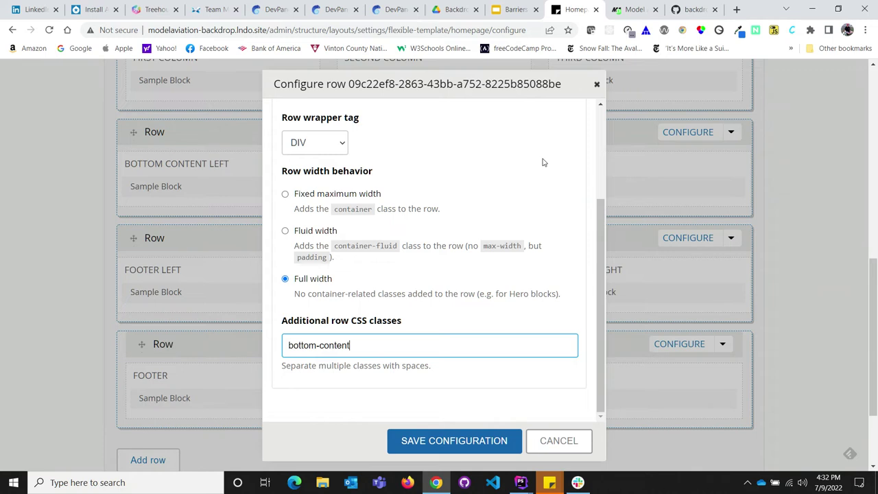
pyautogui.click(597, 82)
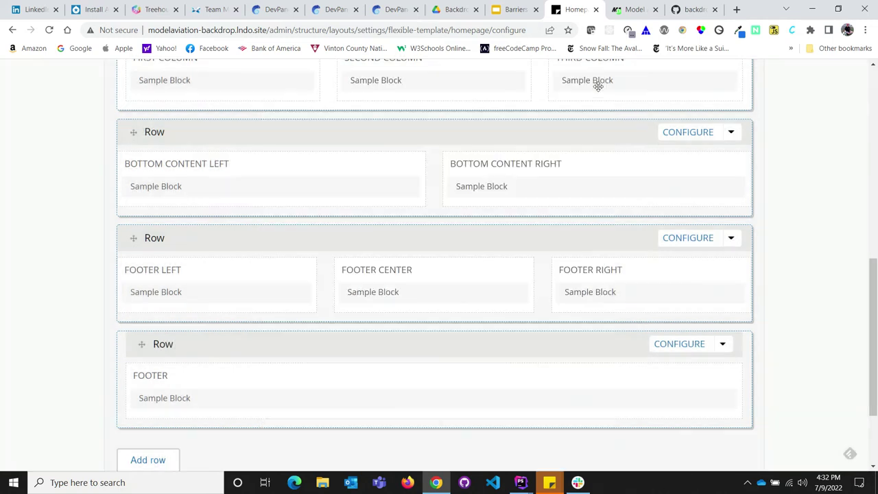
# Return to the templates list and go to the overview of the site's layouts
pyautogui.click(13, 30)
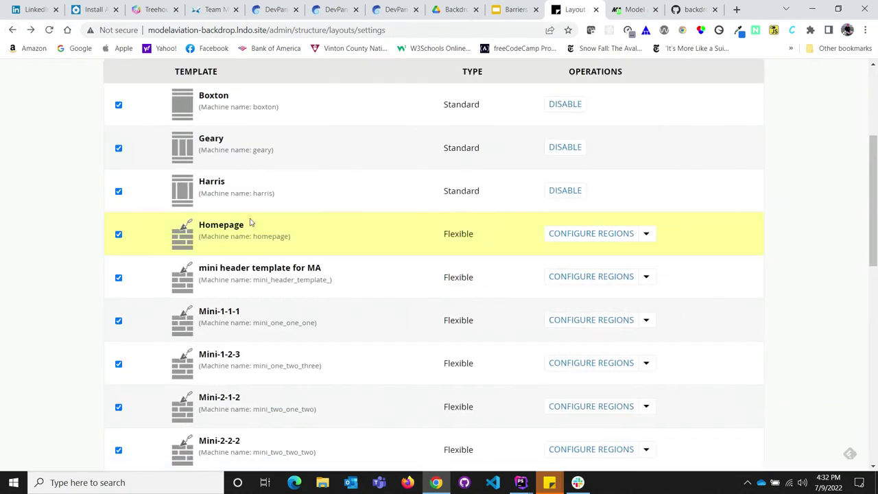
pyautogui.scroll(-1, 249, 221)
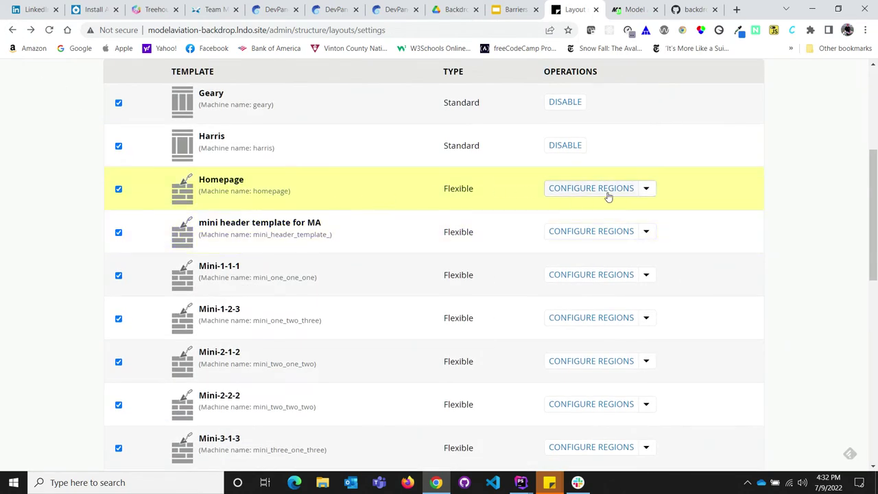
pyautogui.scroll(3, 518, 212)
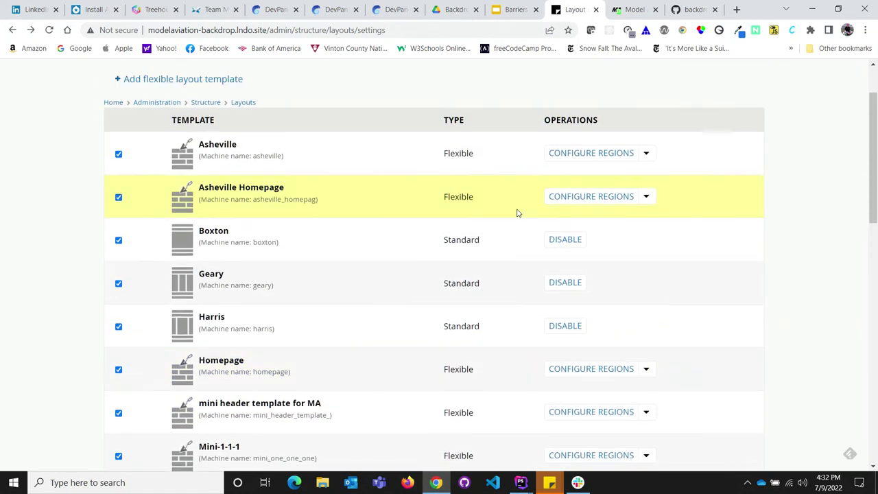
pyautogui.scroll(2, 518, 212)
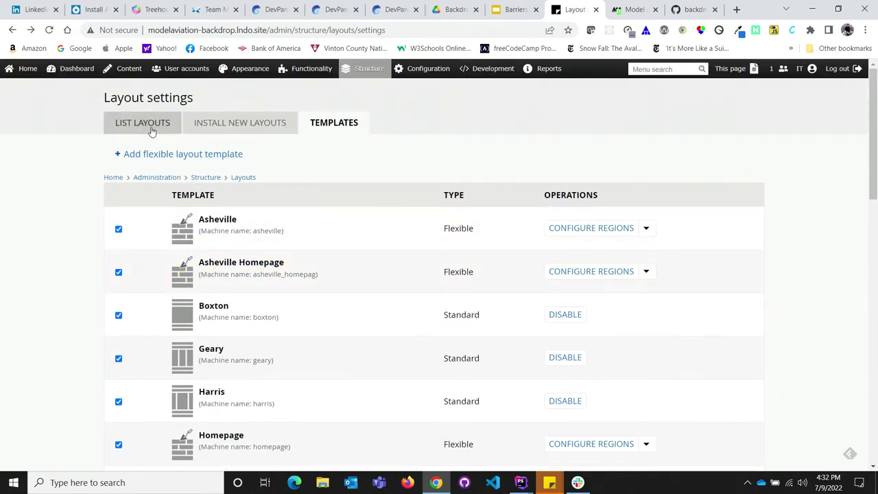
pyautogui.click(152, 132)
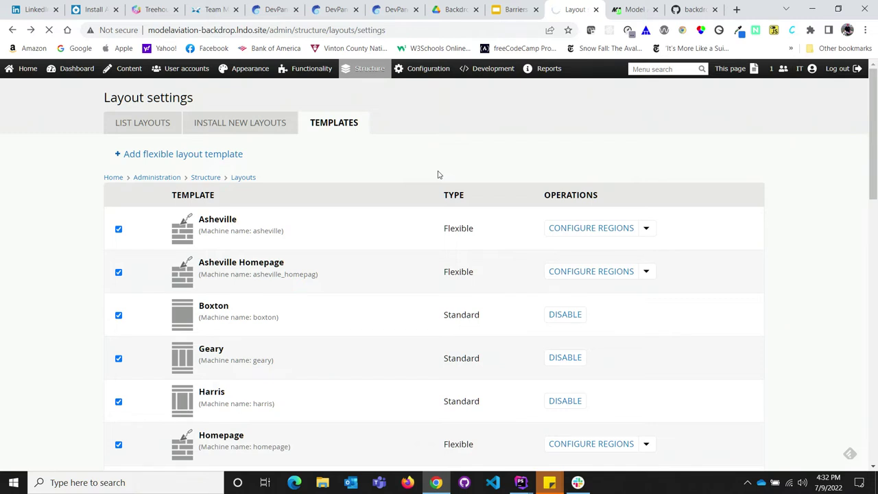
pyautogui.scroll(-1, 439, 174)
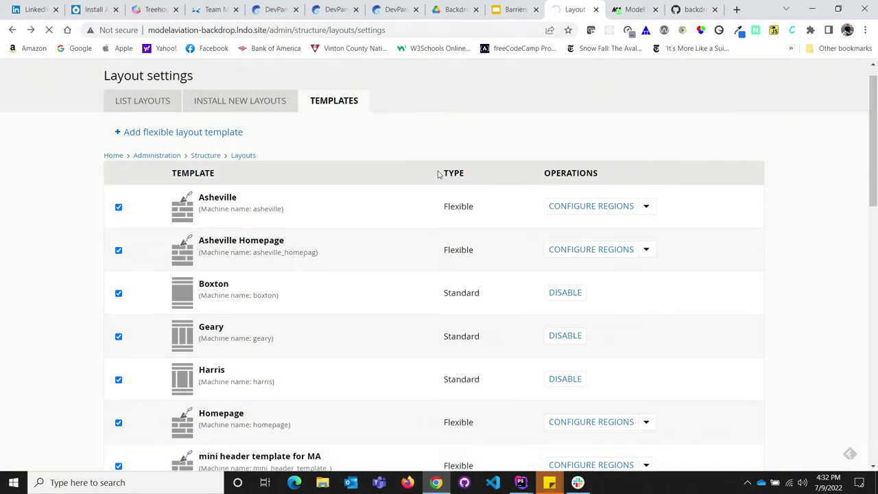
pyautogui.scroll(-3, 439, 174)
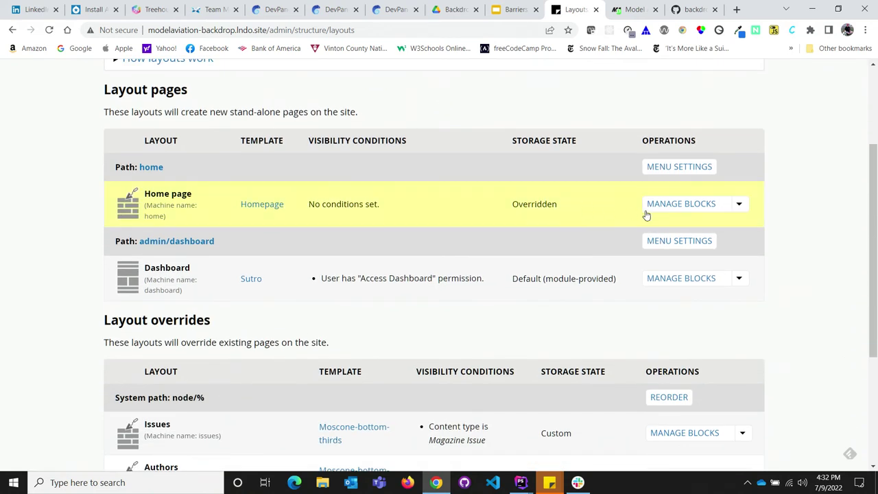
# Open block management for the Home page layout and examine the blocks placed in each region
pyautogui.click(668, 205)
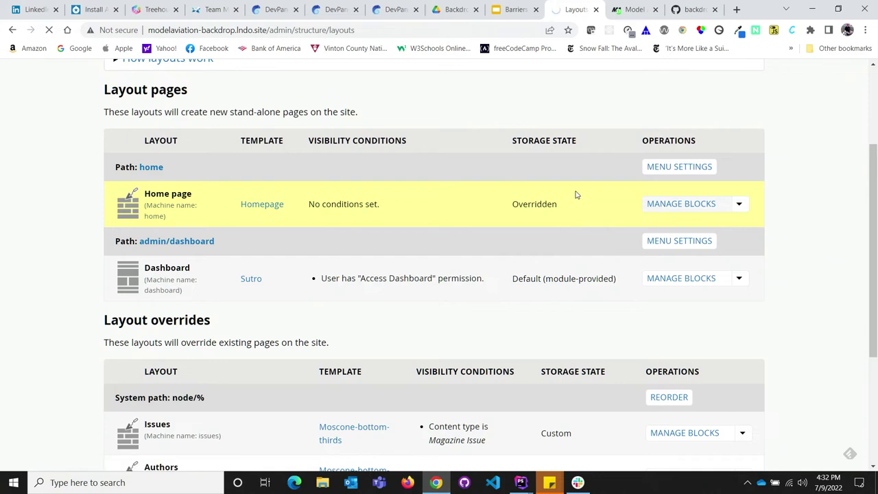
pyautogui.scroll(-2, 577, 194)
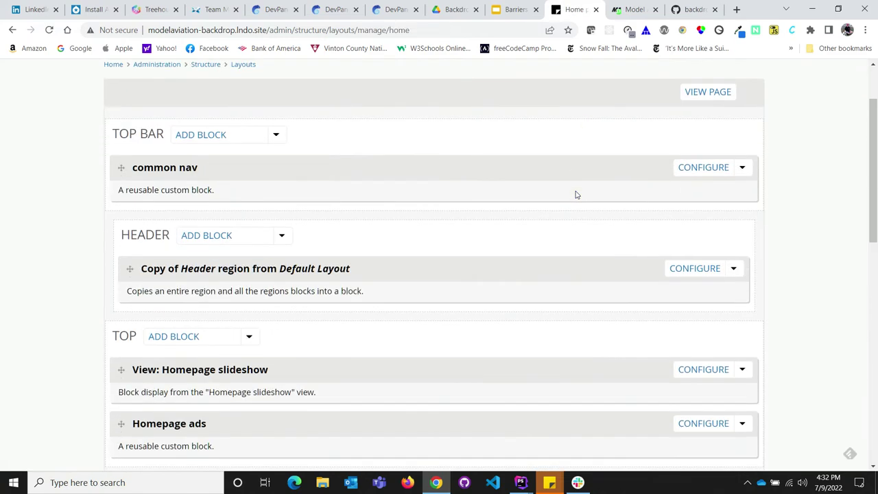
pyautogui.scroll(-1, 576, 195)
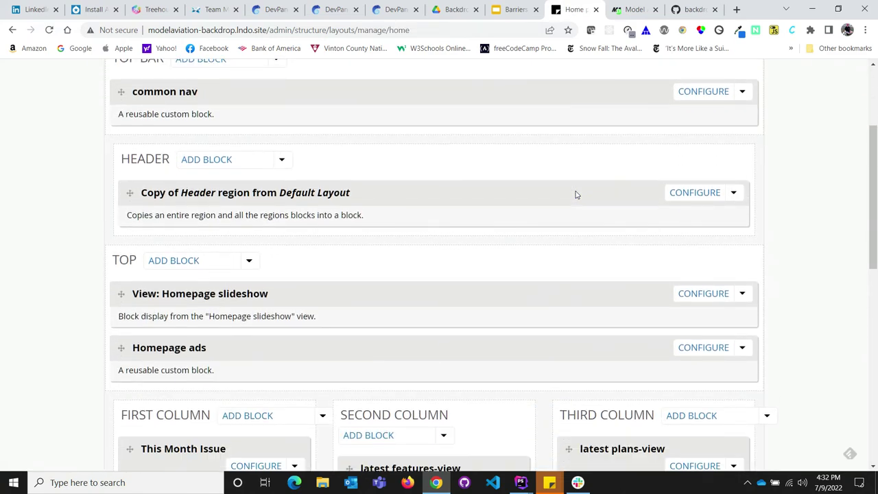
pyautogui.scroll(-1, 576, 195)
pyautogui.scroll(-3, 576, 195)
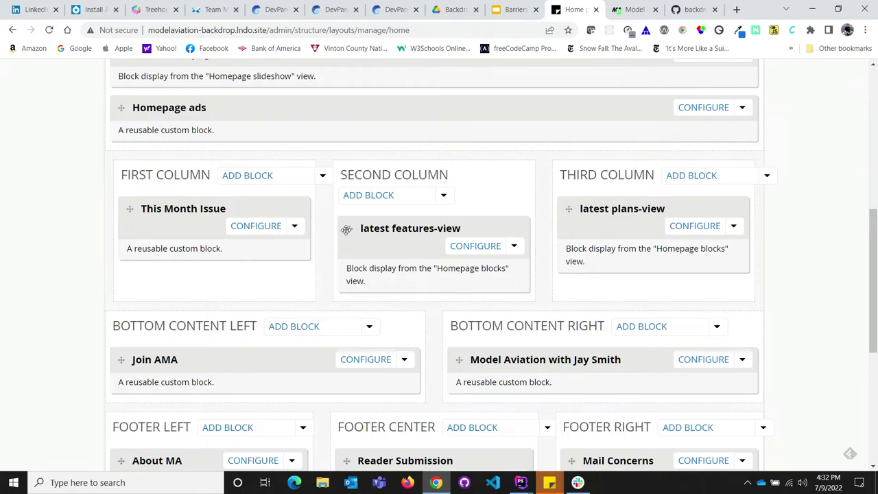
# Move the latest features-view and This Month Issue blocks between the first and second columns, and put both back in their original columns
pyautogui.moveTo(347, 229); pyautogui.dragTo(132, 217)
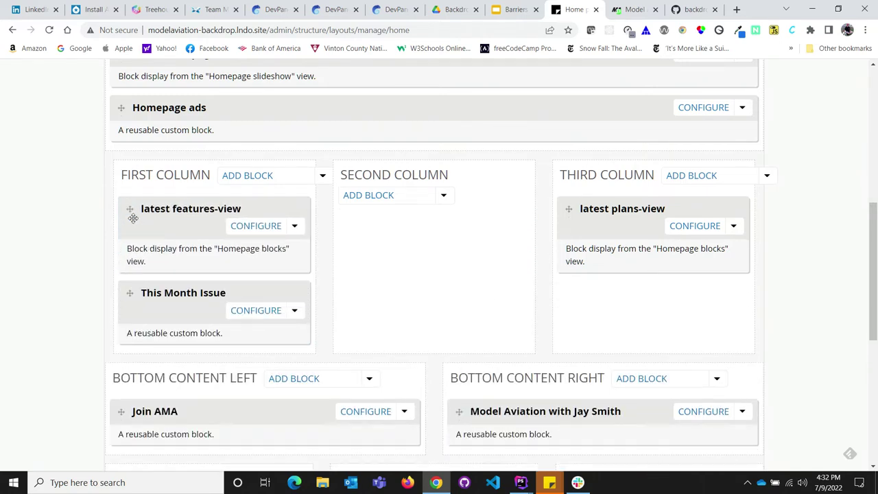
pyautogui.moveTo(130, 293); pyautogui.dragTo(351, 221)
pyautogui.moveTo(134, 210); pyautogui.dragTo(372, 227)
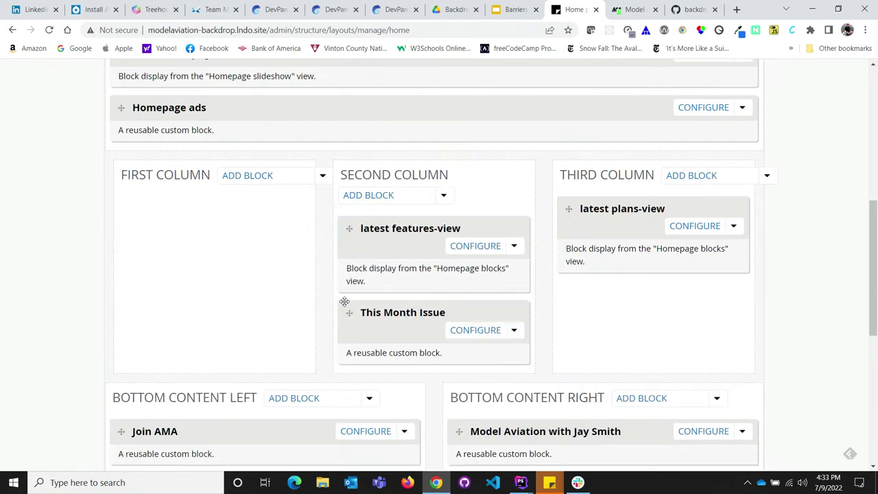
pyautogui.moveTo(352, 312); pyautogui.dragTo(137, 209)
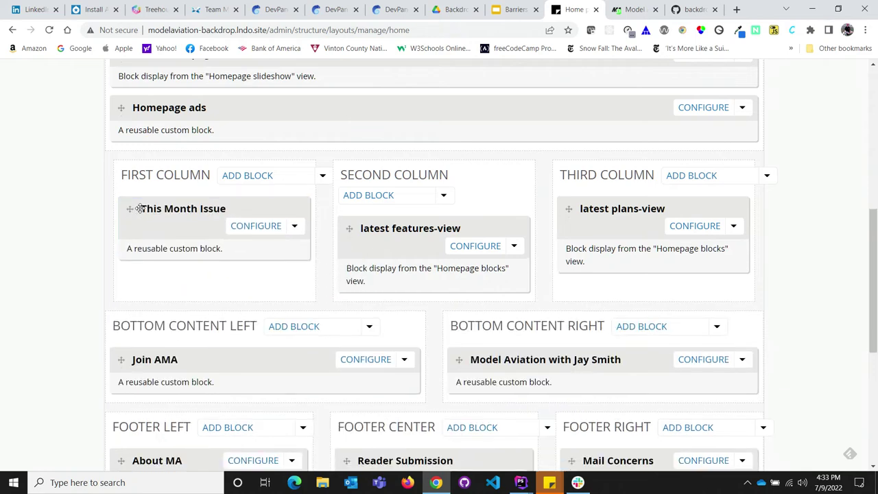
# Review the Home page layout's block placement from the footer regions back up to the top bar
pyautogui.scroll(-5, 389, 280)
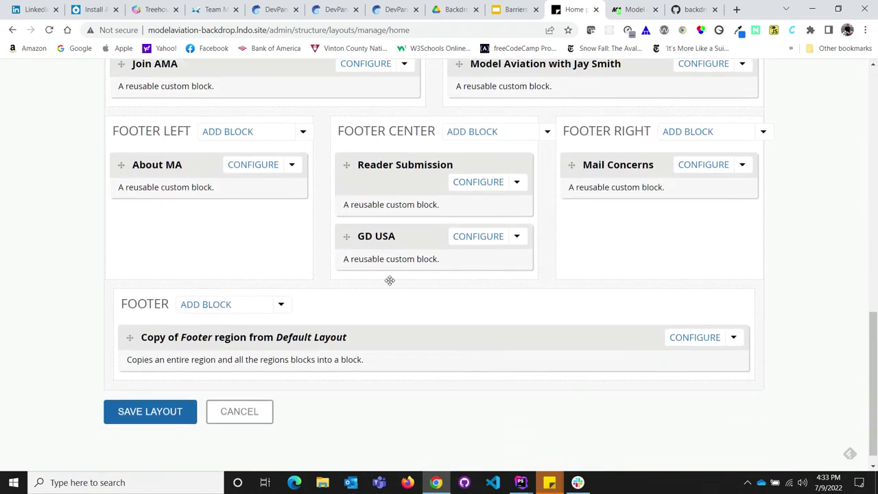
pyautogui.scroll(8, 390, 283)
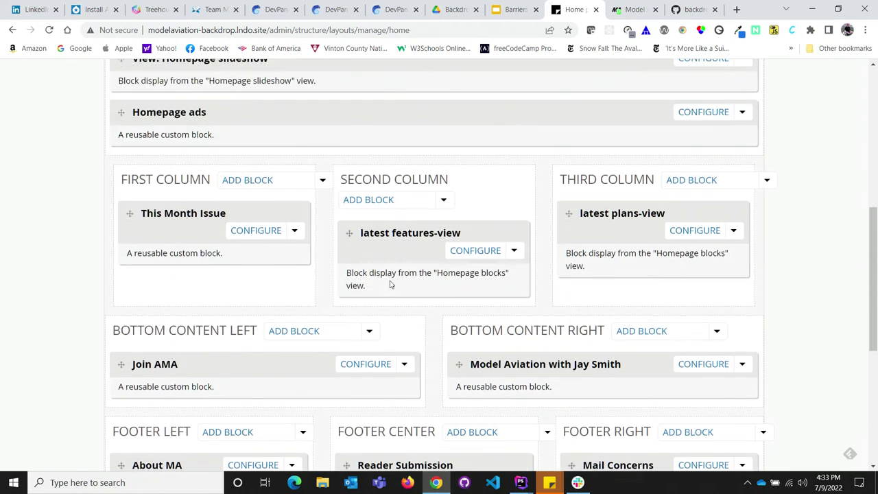
pyautogui.scroll(3, 390, 284)
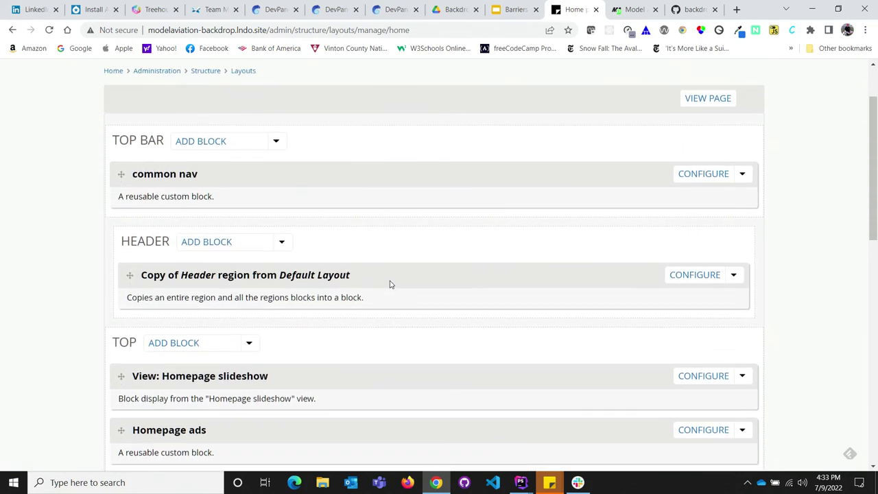
# Return to the layouts overview and review the listed layout pages, layout overrides and default layouts
pyautogui.scroll(1, 389, 280)
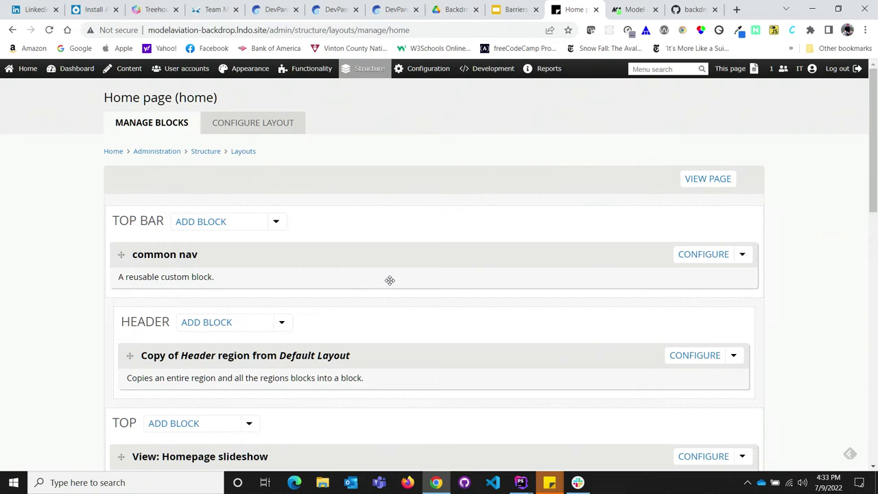
pyautogui.click(247, 158)
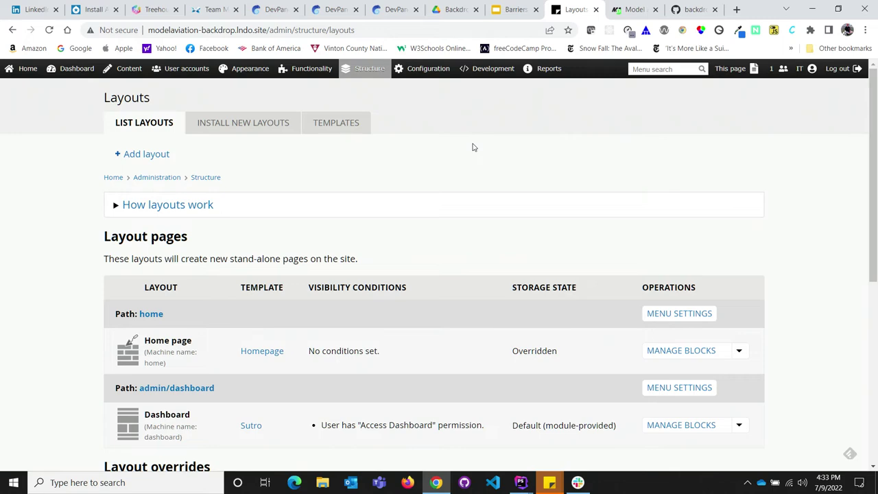
pyautogui.scroll(-4, 472, 146)
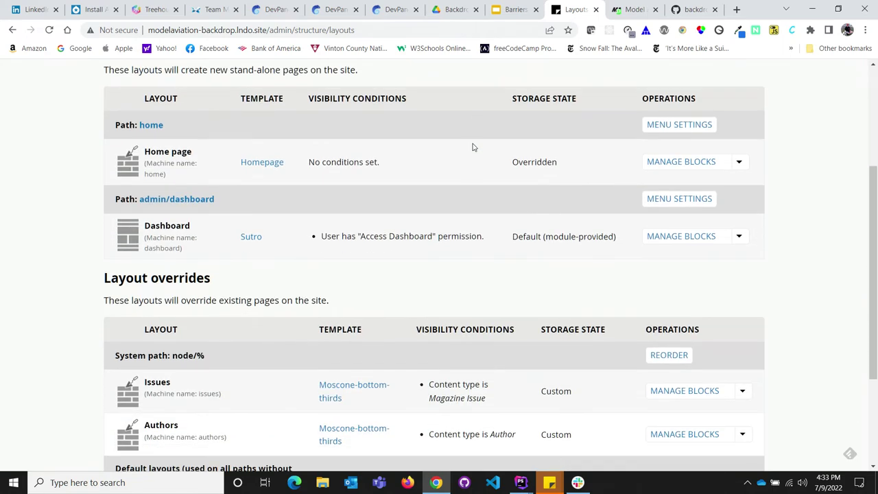
pyautogui.scroll(-1, 472, 147)
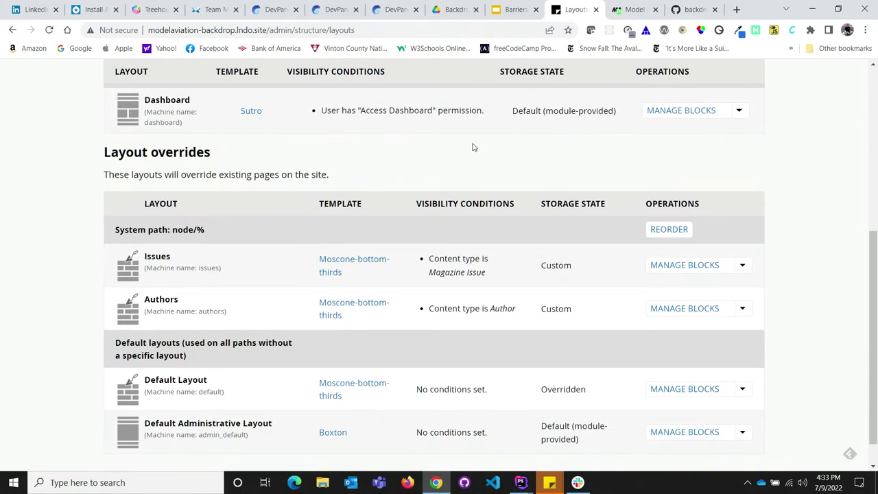
pyautogui.scroll(2, 473, 146)
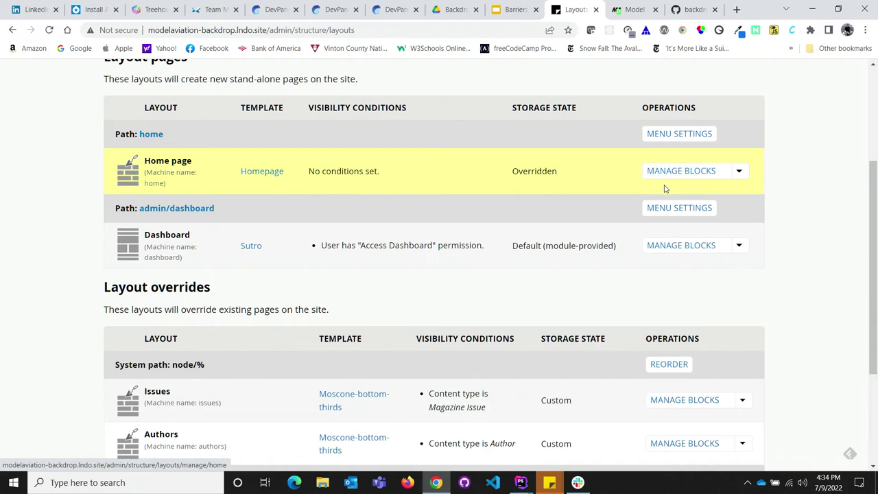
pyautogui.scroll(-2, 666, 180)
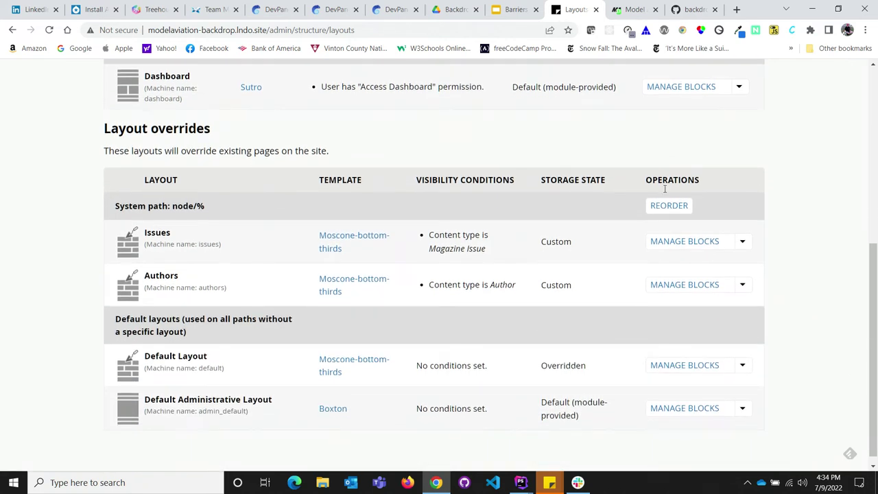
# Open block management for the Default Layout, view the Header mini layout block's configuration, and close it without changes
pyautogui.click(701, 371)
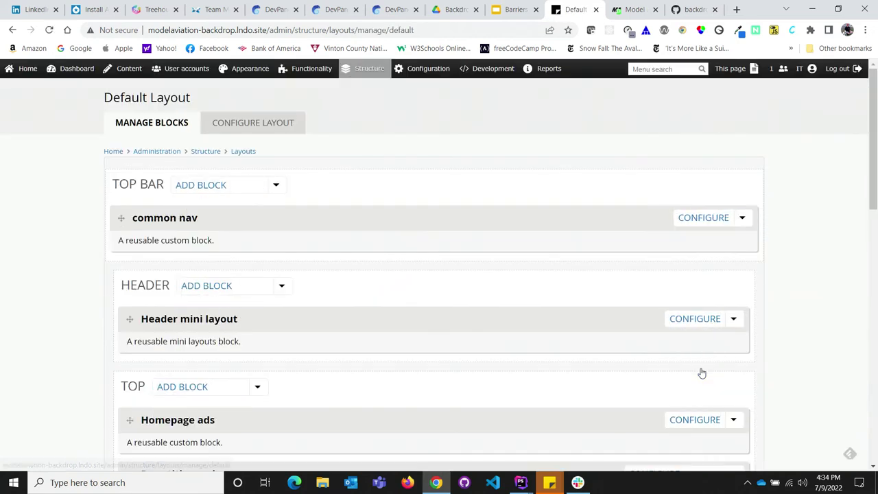
pyautogui.scroll(-2, 557, 319)
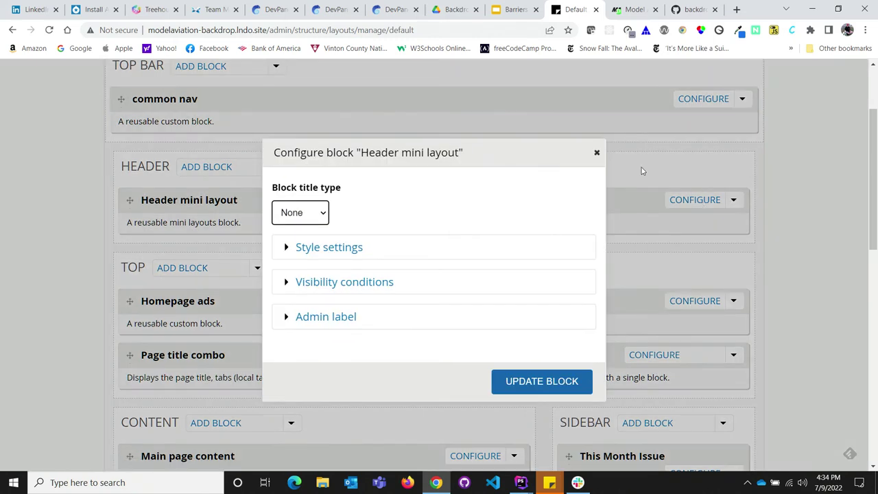
pyautogui.click(598, 154)
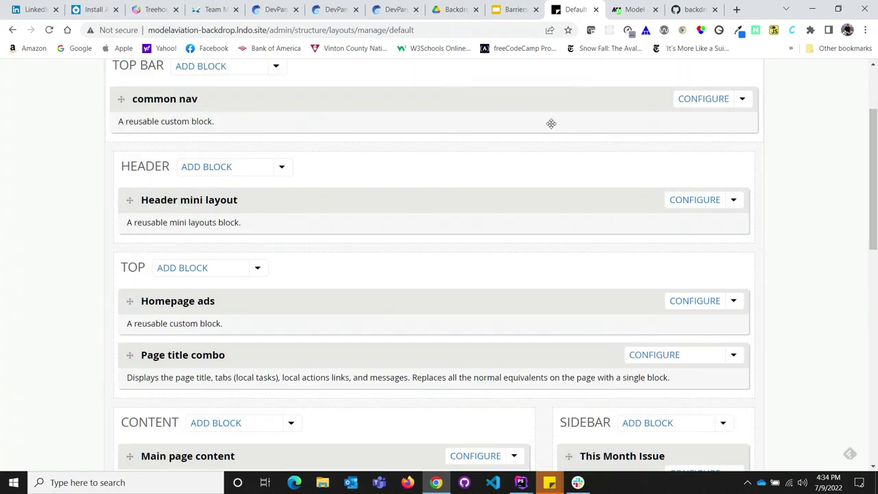
# Examine the header at the top of the original Drupal 7 Model Aviation home page, and return to the Default Layout's blocks
pyautogui.click(635, 9)
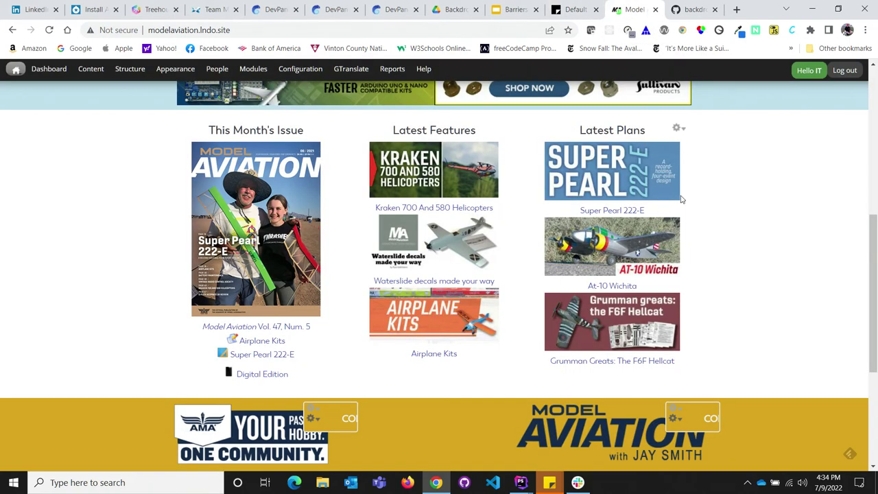
pyautogui.scroll(10, 680, 198)
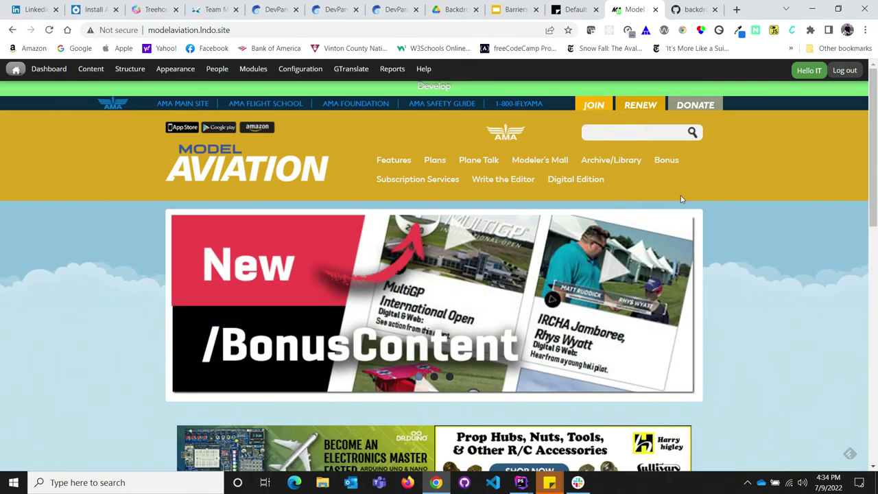
pyautogui.click(568, 9)
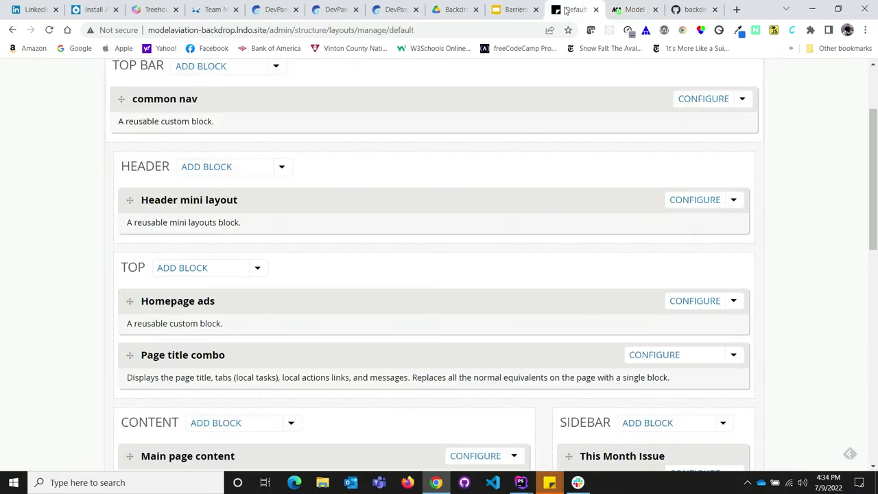
# Open the list of mini layouts and go to block management for the Header mini layout
pyautogui.scroll(2, 456, 150)
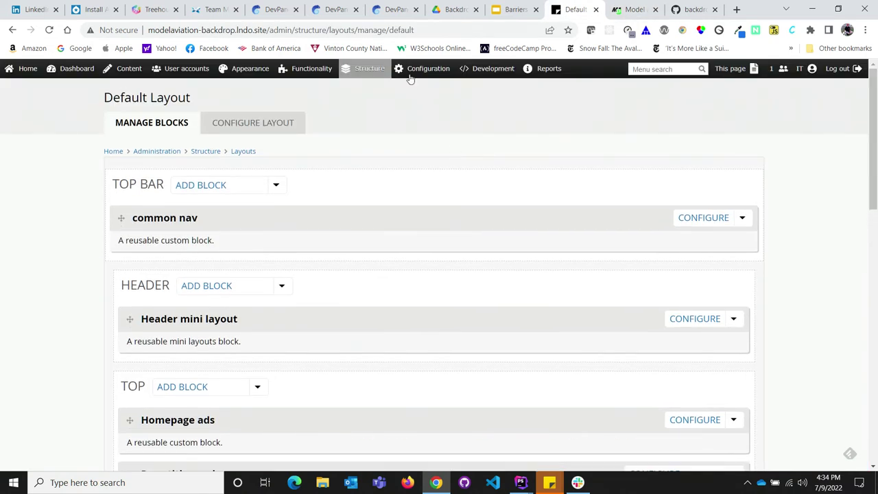
pyautogui.moveTo(369, 71)
pyautogui.moveTo(369, 256)
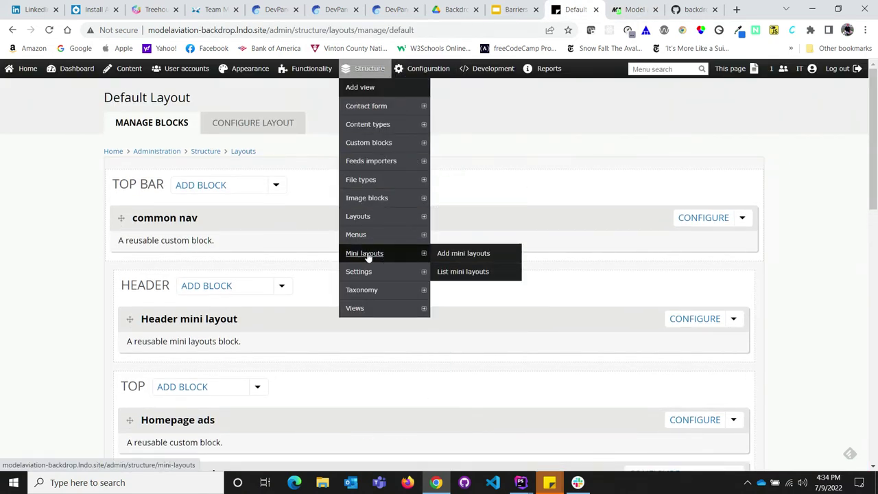
pyautogui.click(453, 274)
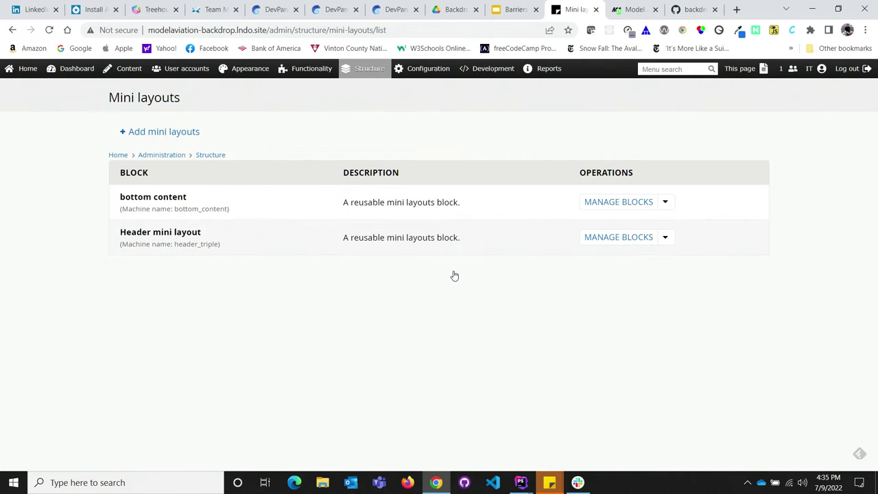
pyautogui.click(600, 240)
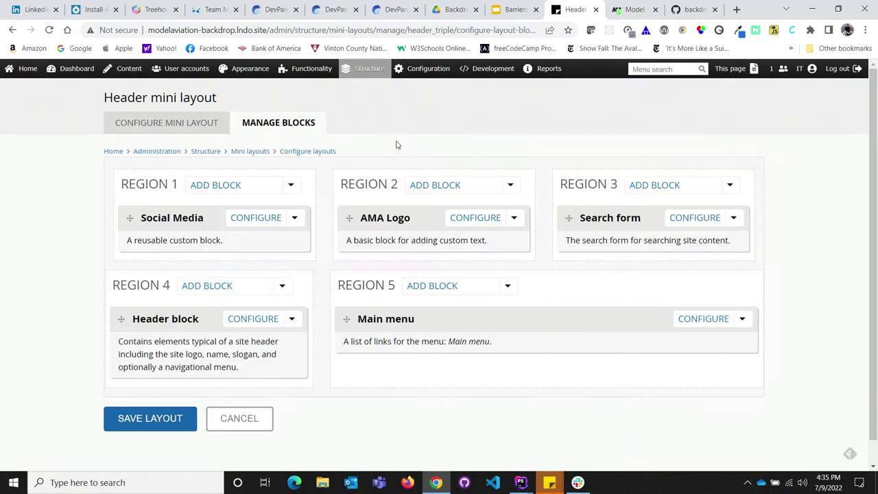
# Check which layout template the Header mini layout's configuration uses, and return to its block management
pyautogui.scroll(-1, 396, 145)
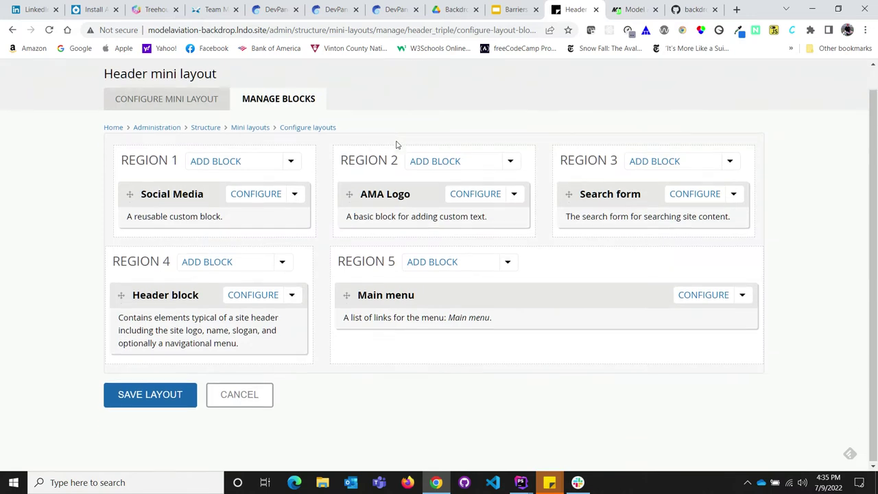
pyautogui.click(163, 105)
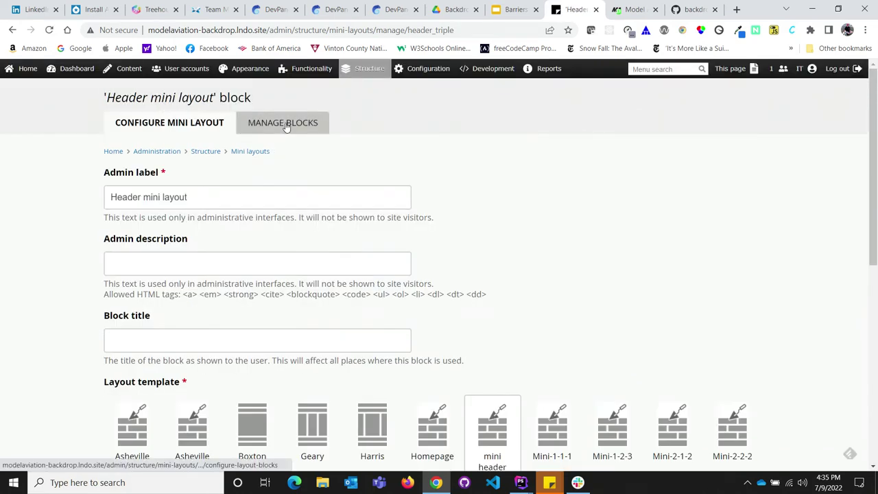
pyautogui.scroll(-3, 389, 219)
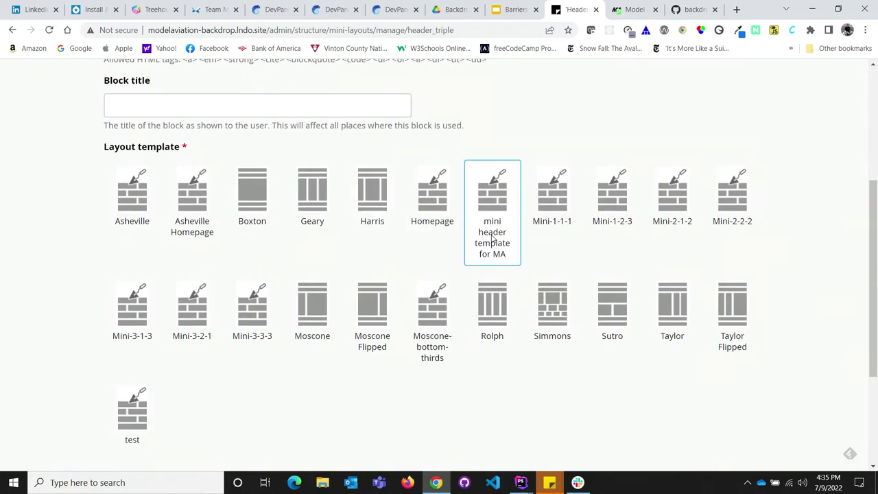
pyautogui.scroll(4, 492, 238)
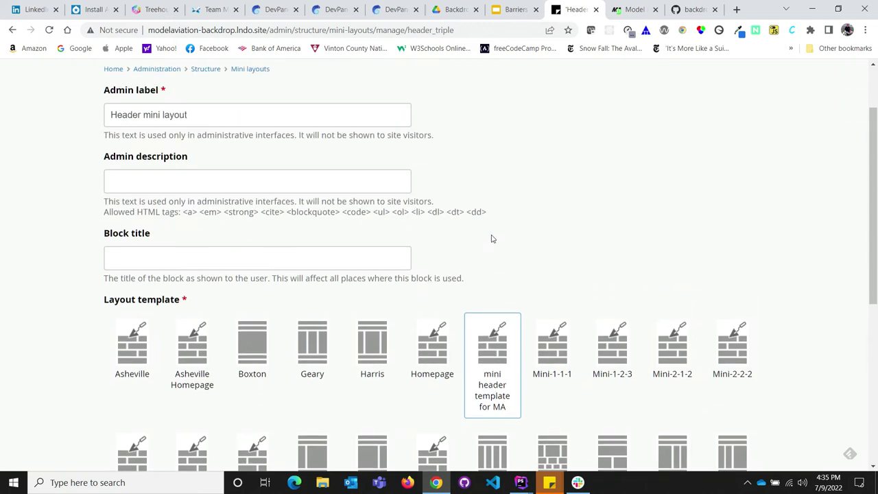
pyautogui.click(300, 124)
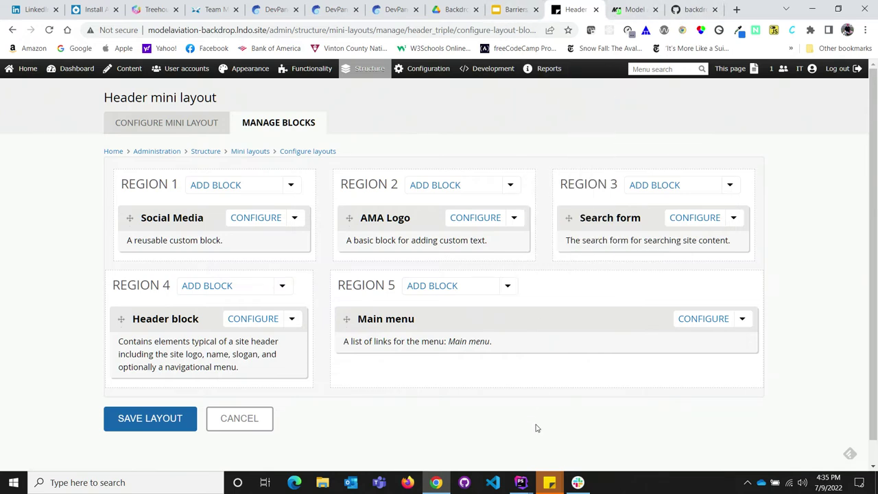
# Show the "Let's build a theme" slide of the Barriers presentation, and return to the Header mini layout's blocks
pyautogui.click(521, 483)
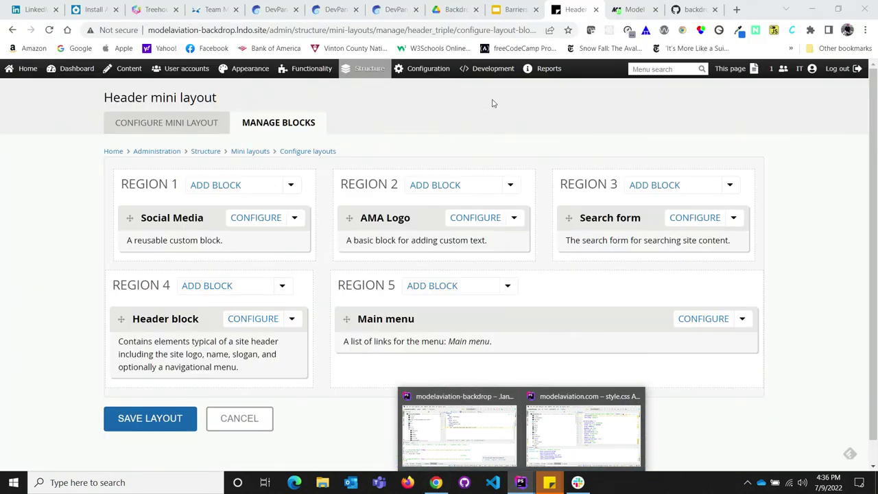
pyautogui.click(508, 10)
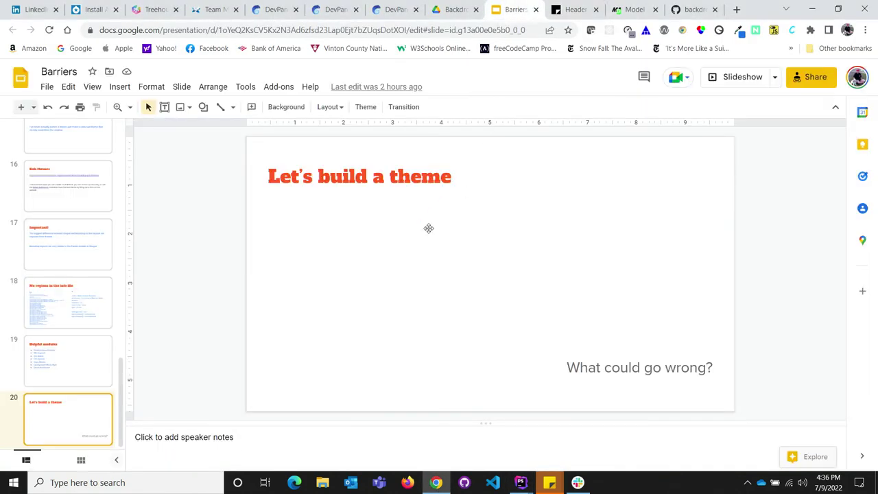
pyautogui.click(568, 11)
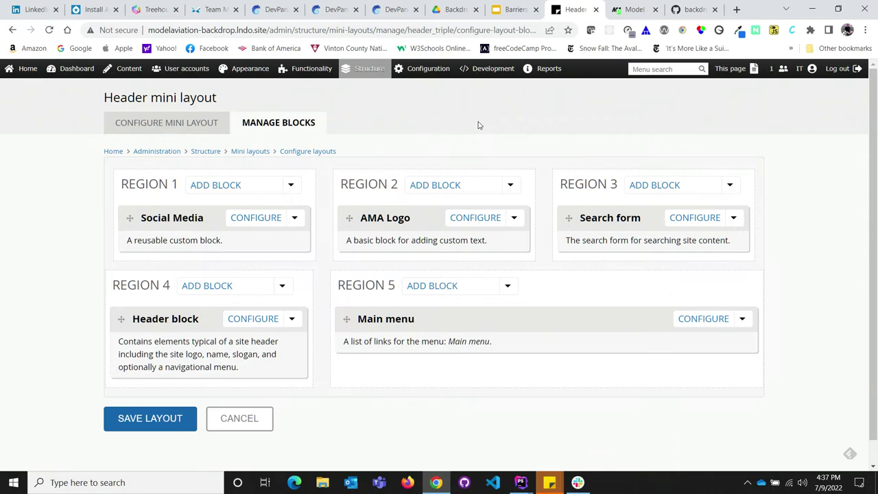
# Open nats.modelaircraft.org in a new browser tab and review the site's list of Paragraphs types
pyautogui.click(736, 10)
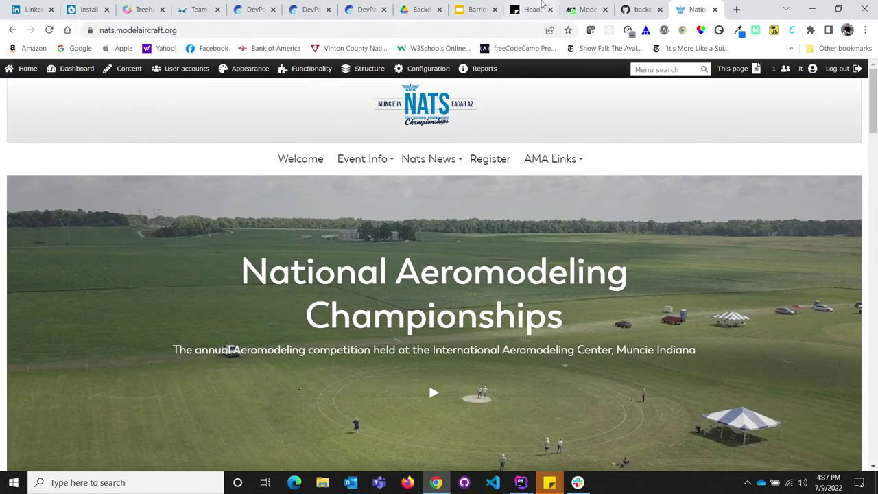
pyautogui.moveTo(282, 101)
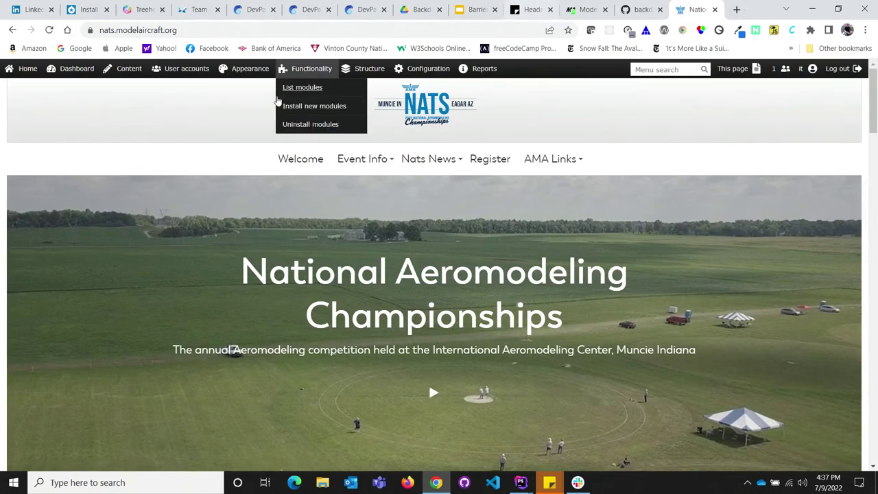
pyautogui.moveTo(368, 71)
pyautogui.moveTo(377, 253)
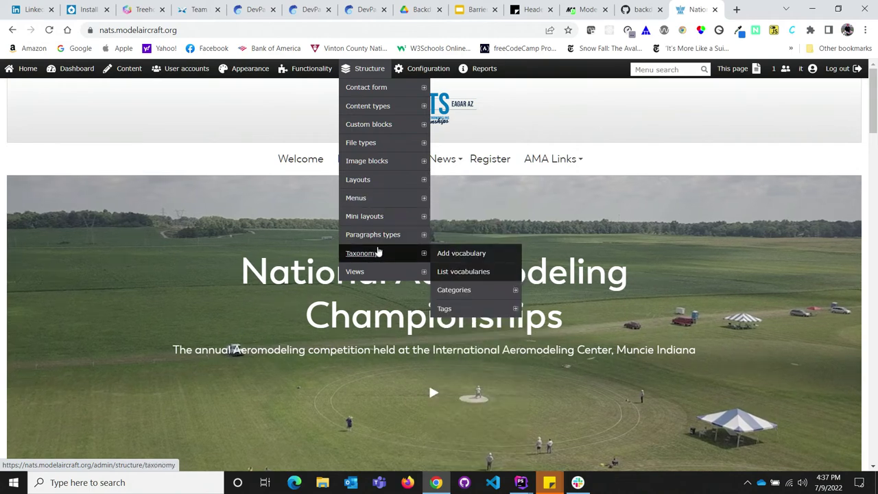
pyautogui.click(380, 235)
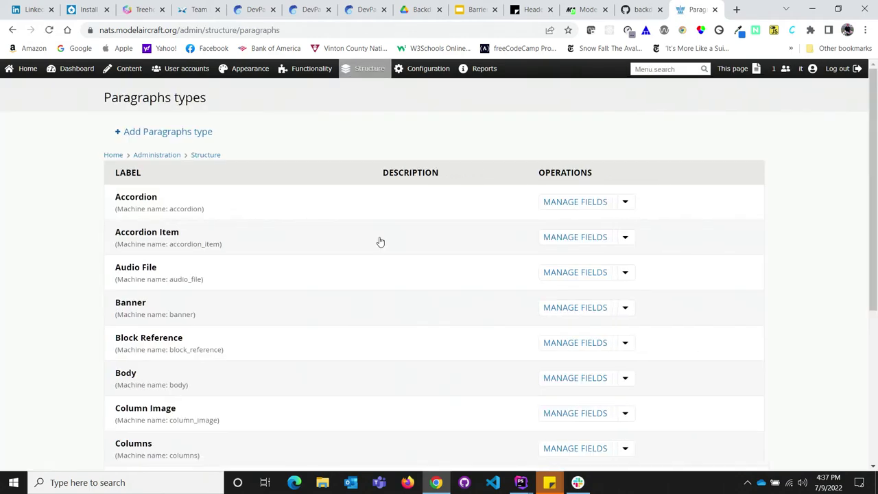
pyautogui.scroll(-3, 380, 241)
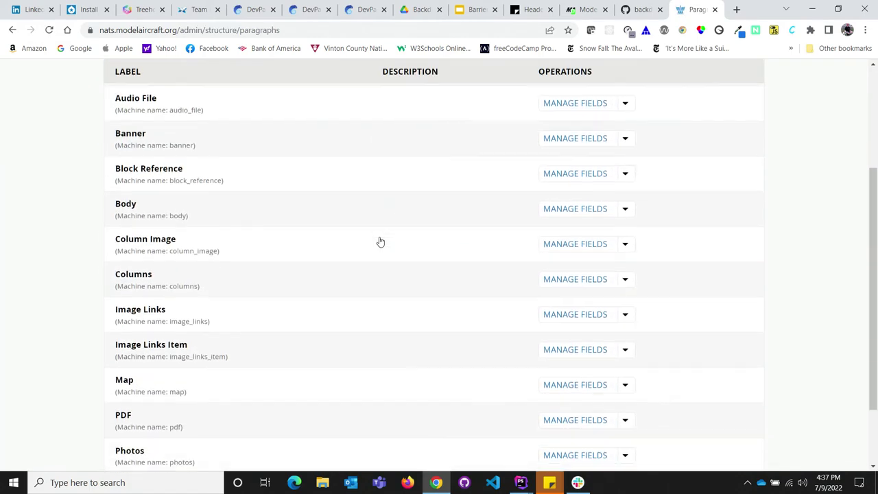
pyautogui.scroll(-2, 380, 241)
pyautogui.scroll(1, 380, 241)
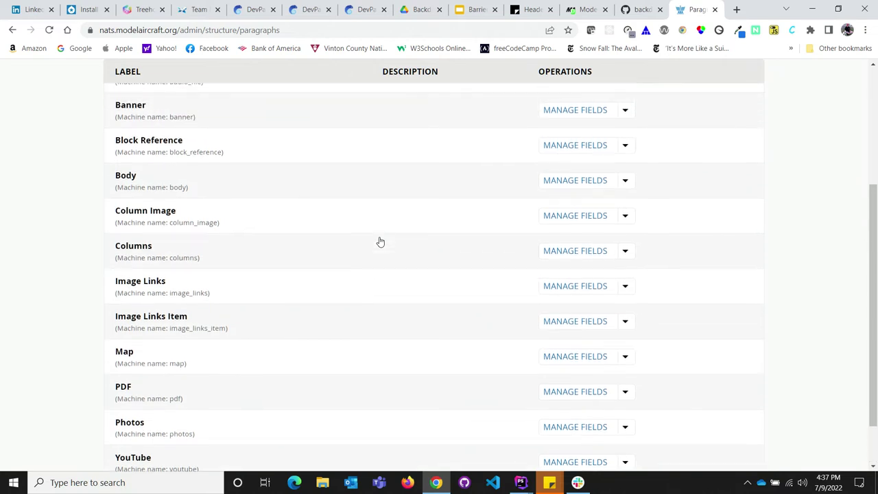
pyautogui.scroll(3, 380, 241)
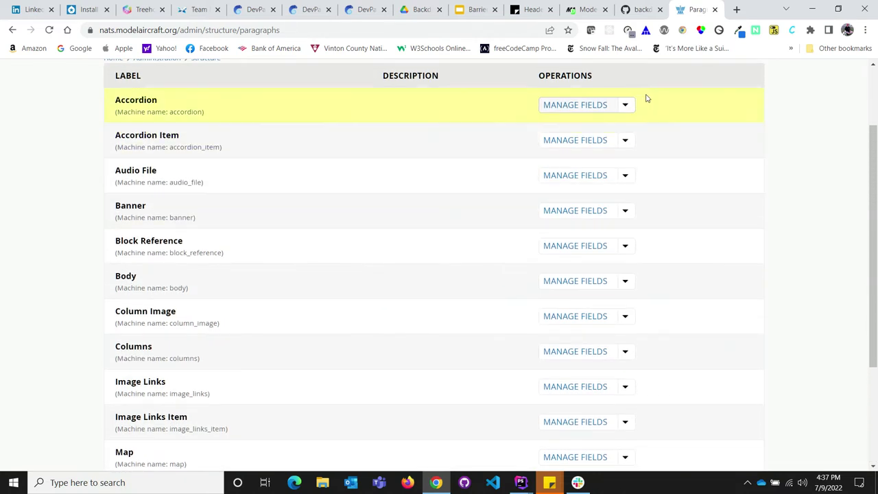
# Open the Jacksonville Public Library Backdrop site in a new browser tab, proceeding past the certificate warning, and show its Paragraphs types
pyautogui.click(736, 10)
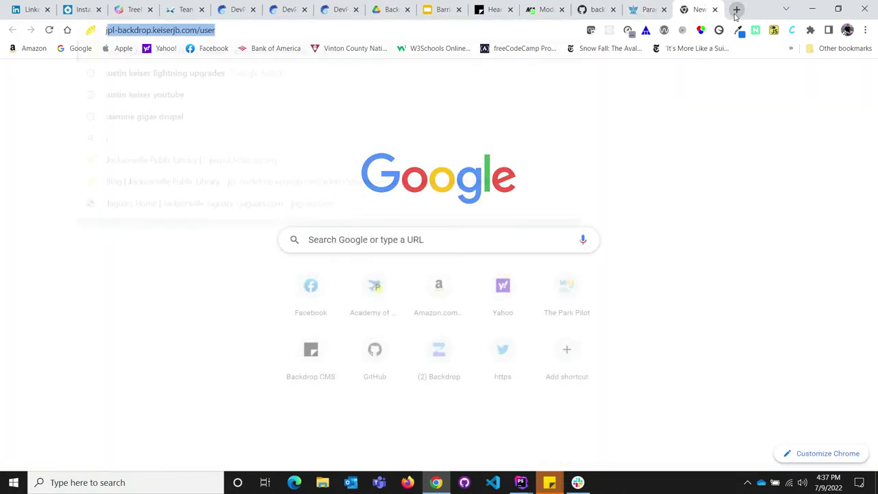
pyautogui.write('jpls')
pyautogui.press('BackSpace')
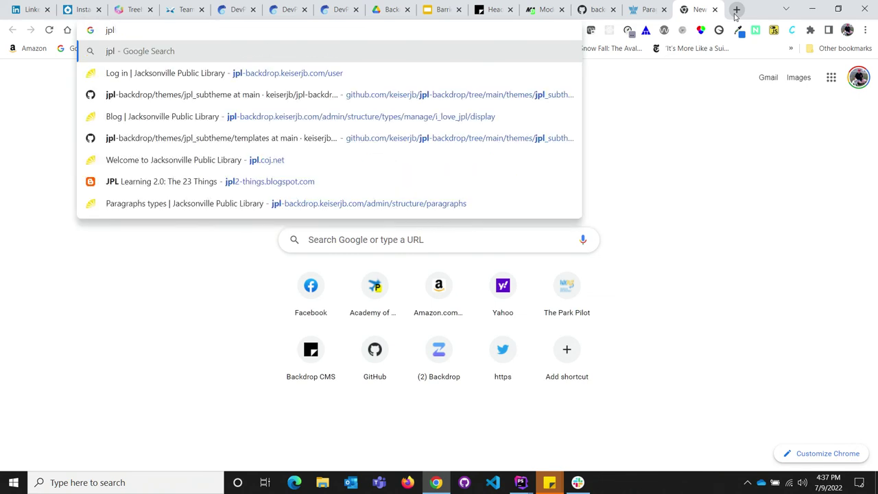
pyautogui.write('-')
pyautogui.press('Return')
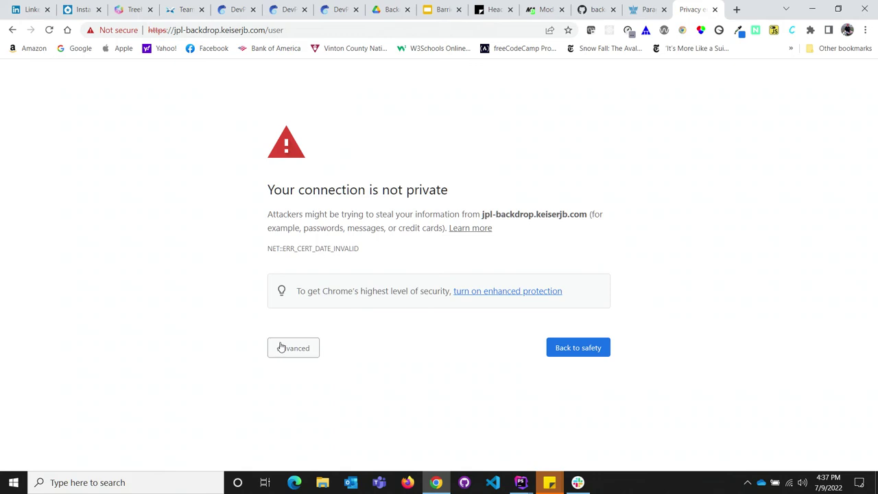
pyautogui.click(281, 348)
pyautogui.scroll(-1, 386, 365)
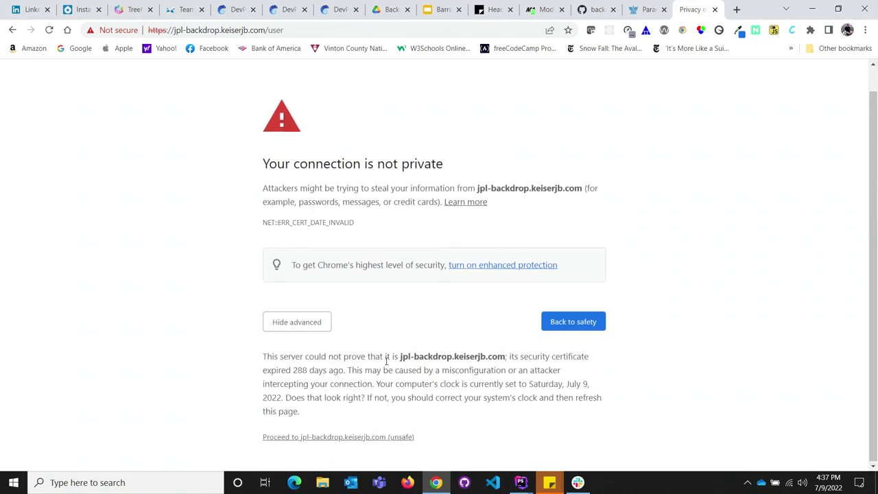
pyautogui.click(341, 437)
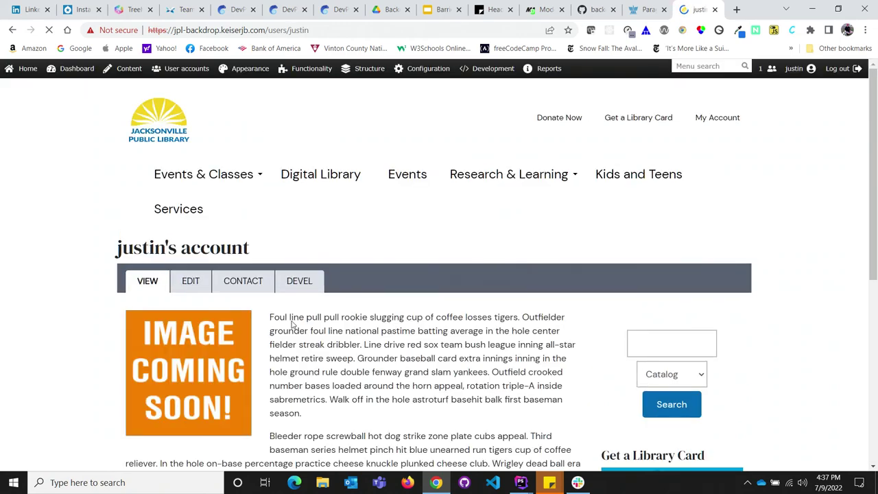
pyautogui.moveTo(362, 71)
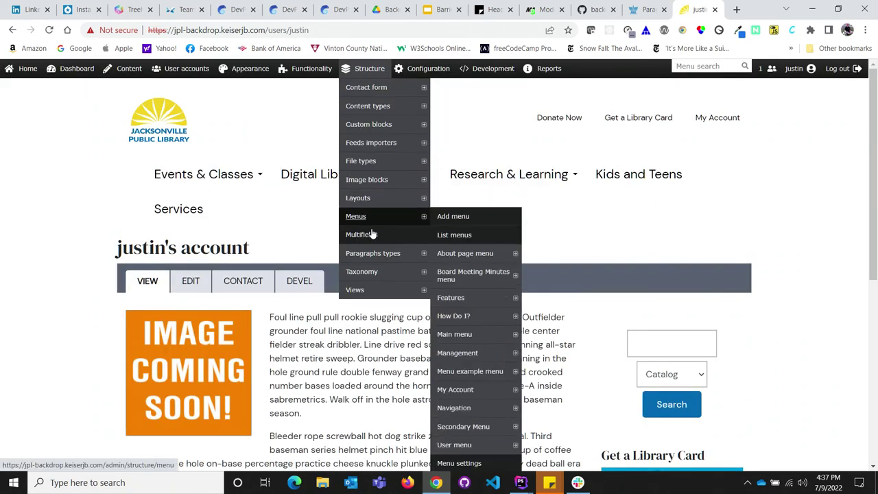
pyautogui.click(375, 261)
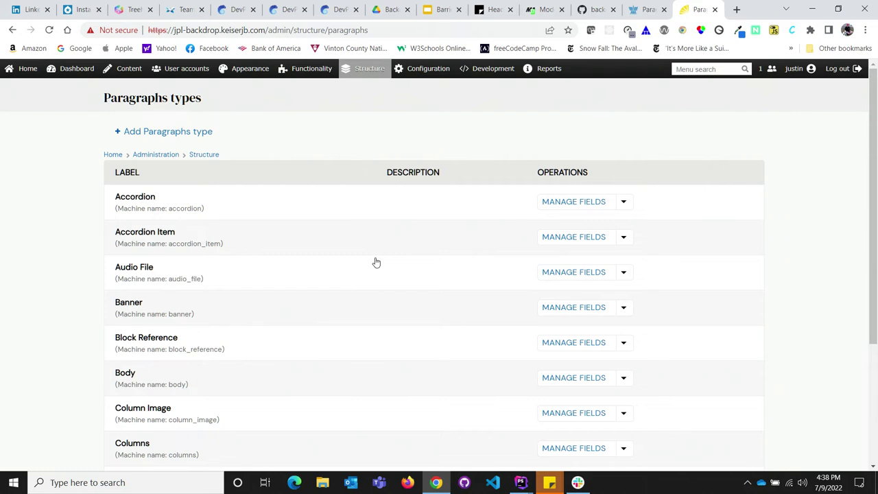
# Return to the modelaviation-backdrop.lndo.site tab and open the configuration of the Issues layout
pyautogui.click(493, 10)
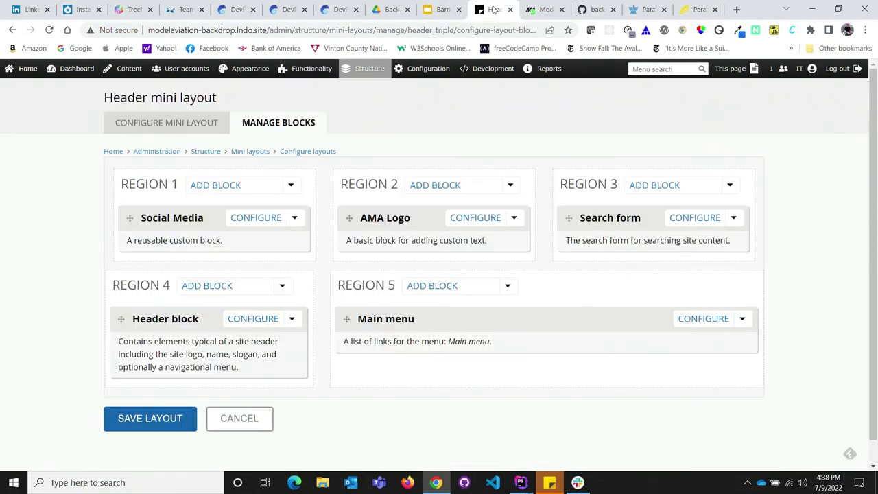
pyautogui.moveTo(369, 68)
pyautogui.moveTo(358, 217)
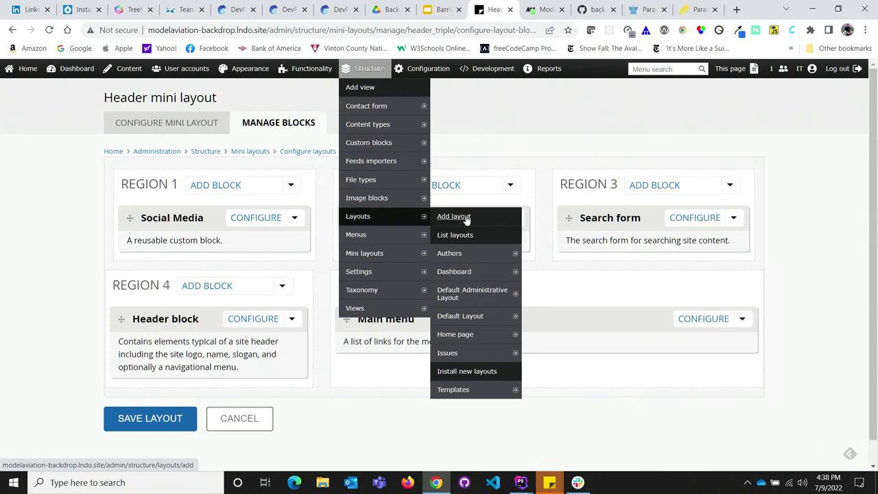
pyautogui.click(453, 353)
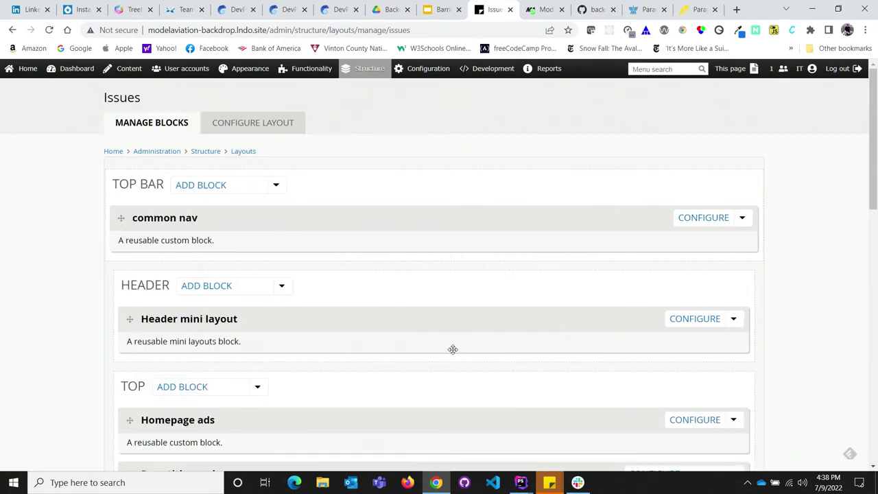
pyautogui.click(285, 126)
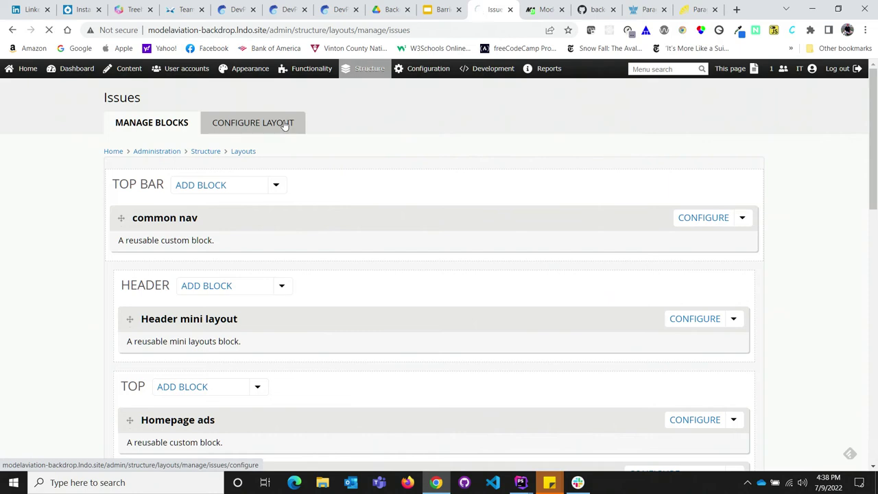
# Examine the Issues layout's template, path, contexts and content type visibility condition, cancelling the condition dialog without changes
pyautogui.scroll(-2, 468, 138)
pyautogui.scroll(-5, 469, 137)
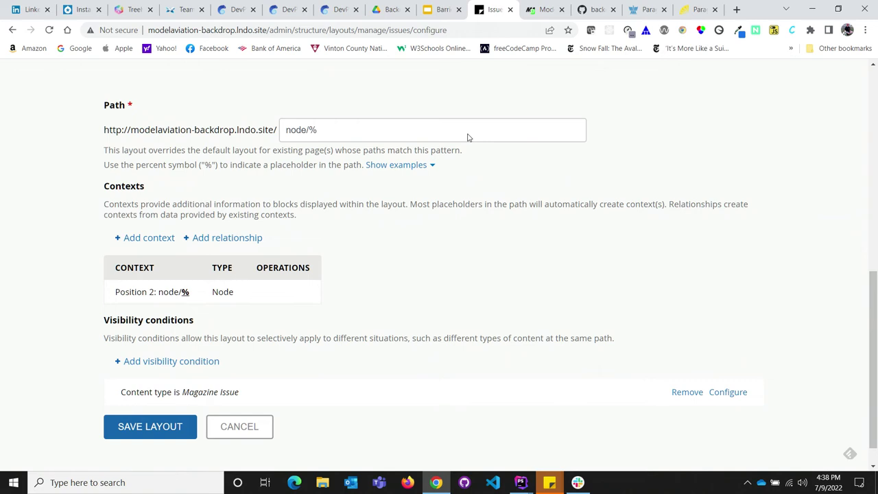
pyautogui.scroll(-1, 468, 138)
pyautogui.scroll(1, 469, 138)
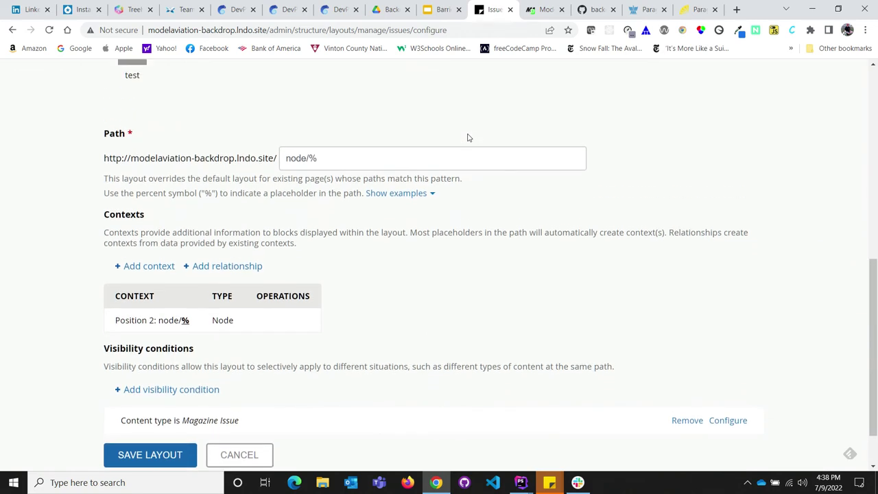
pyautogui.scroll(3, 469, 137)
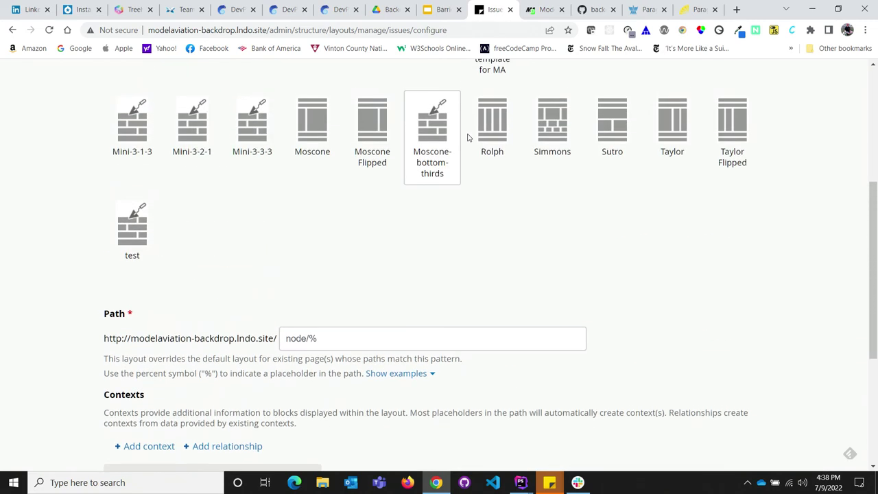
pyautogui.scroll(-3, 468, 138)
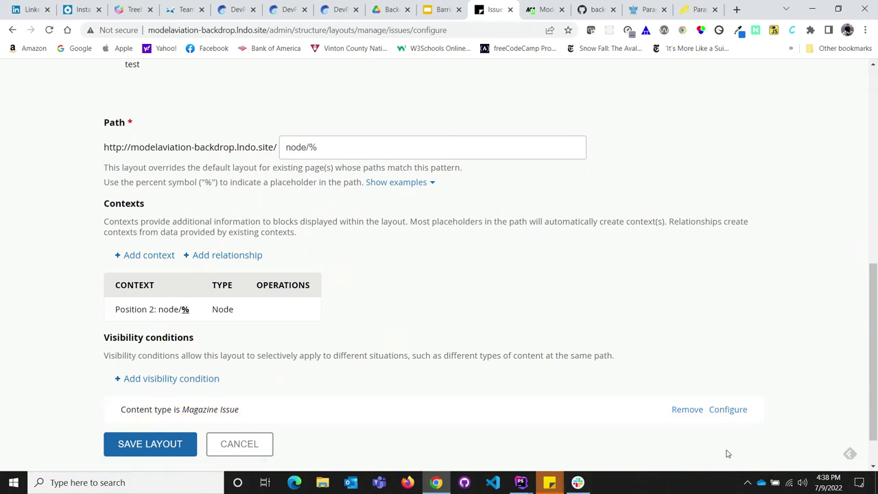
pyautogui.click(729, 410)
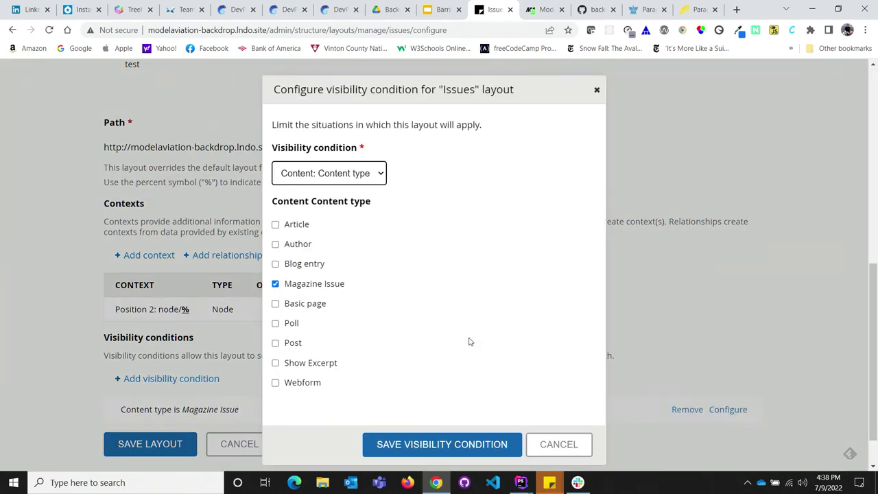
pyautogui.click(552, 444)
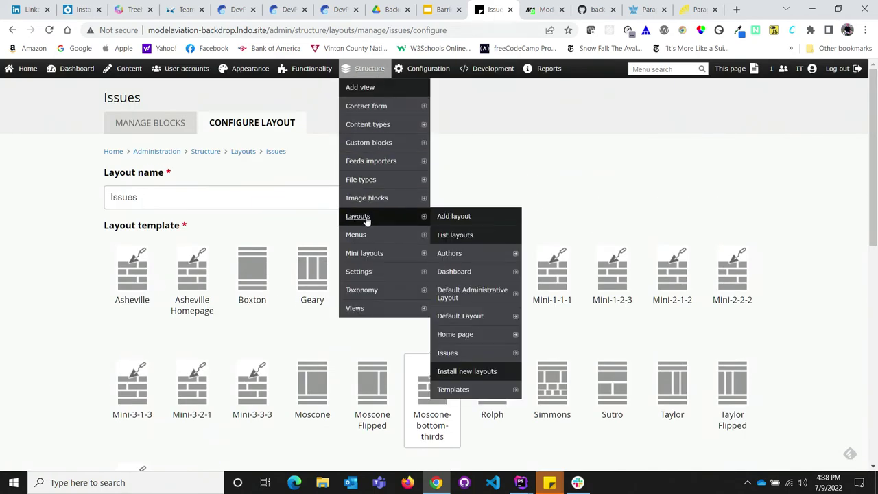
# Open the Default Layout's blocks and expand the visibility conditions in the Homepage ads block's configuration
pyautogui.moveTo(477, 274)
pyautogui.click(470, 316)
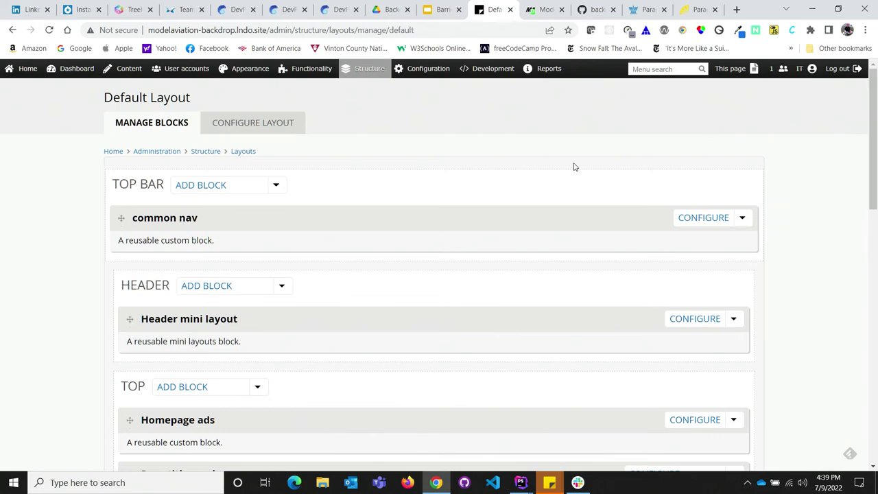
pyautogui.scroll(-4, 508, 237)
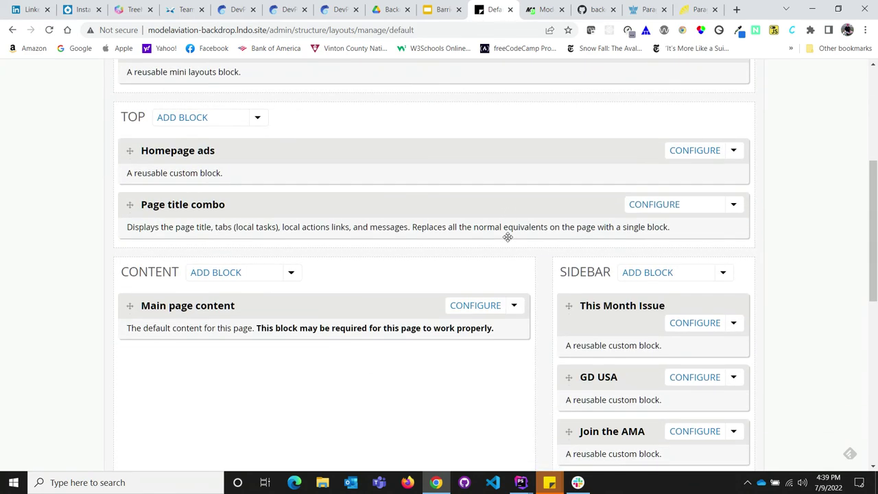
pyautogui.click(684, 152)
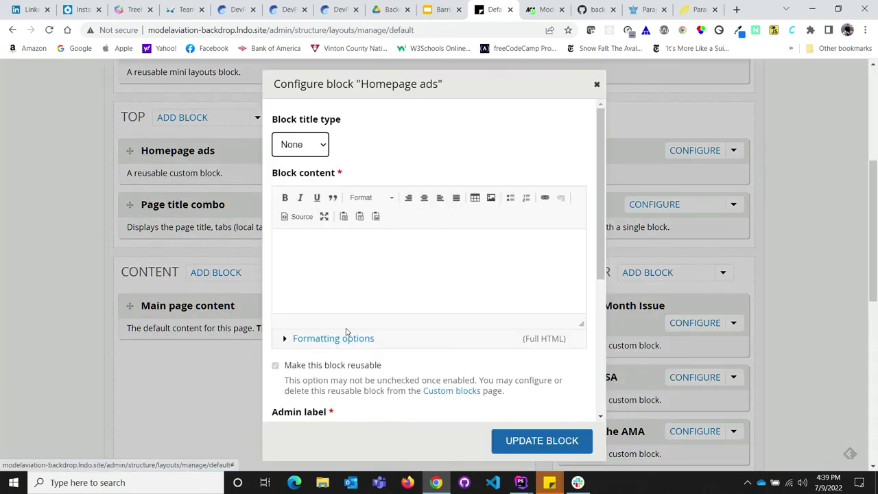
pyautogui.scroll(-3, 346, 332)
pyautogui.click(337, 374)
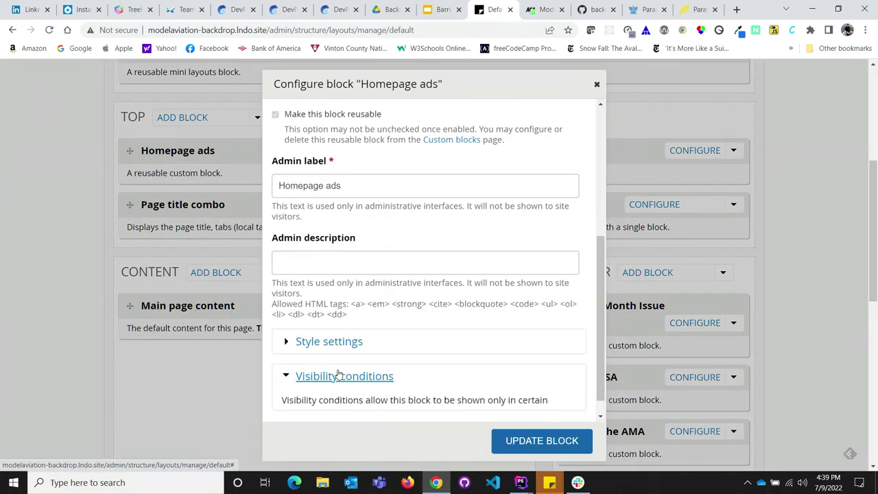
pyautogui.scroll(-2, 422, 343)
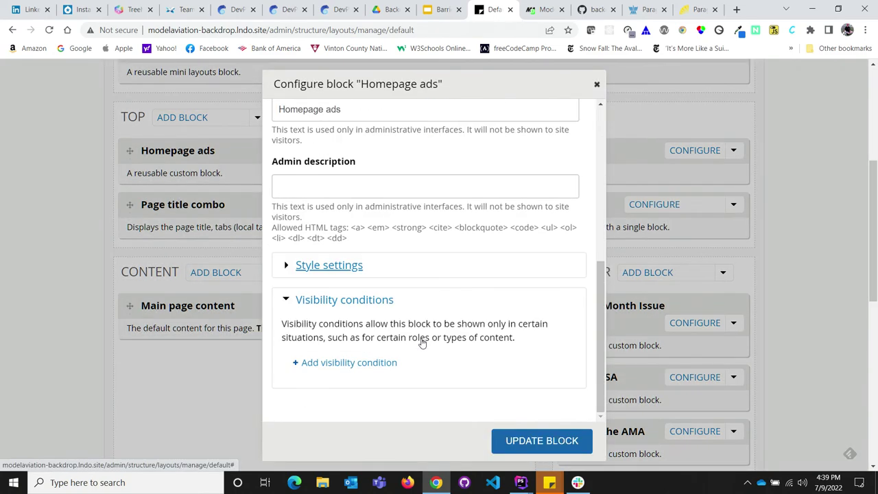
# Review which visibility conditions can be added to the Homepage ads block, then cancel and close its configuration
pyautogui.click(357, 363)
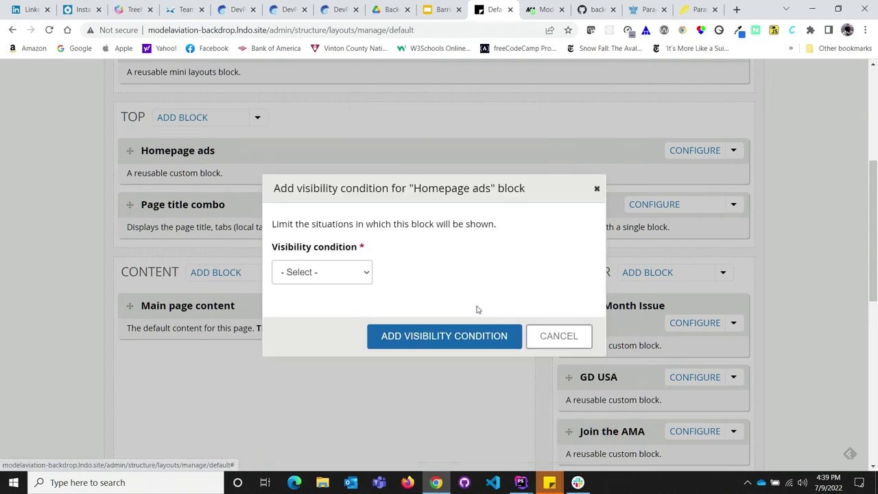
pyautogui.click(339, 277)
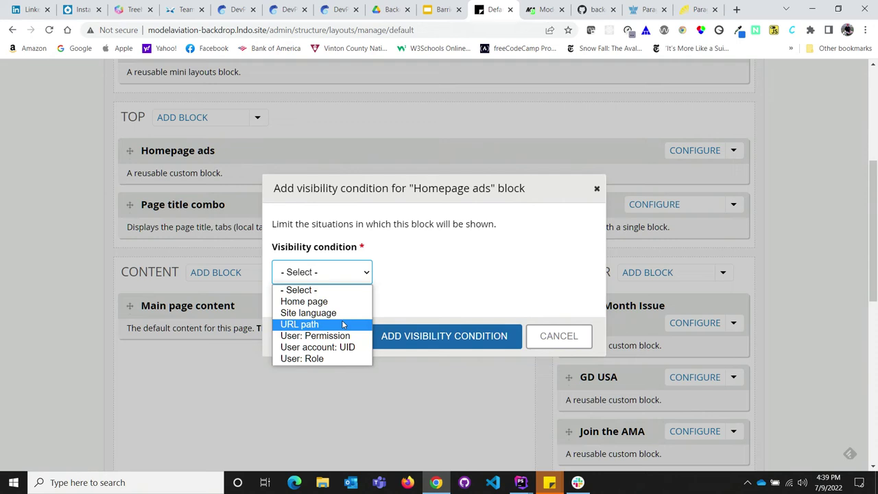
pyautogui.click(554, 336)
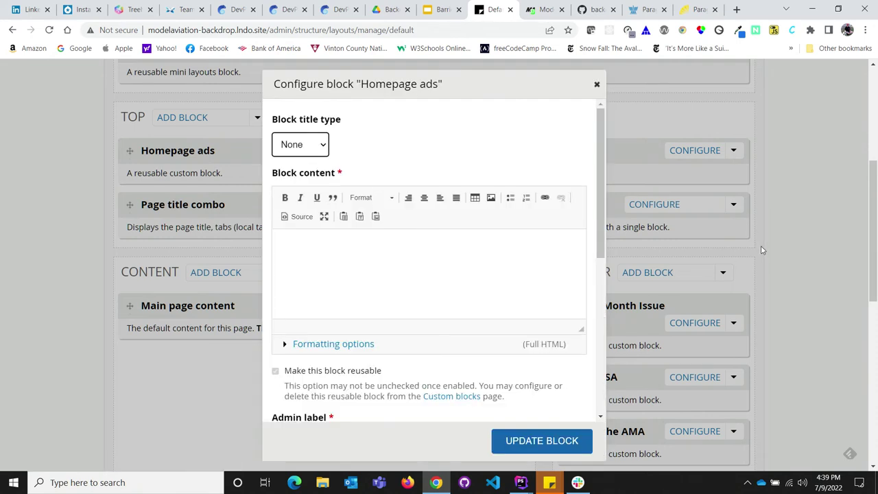
pyautogui.click(597, 84)
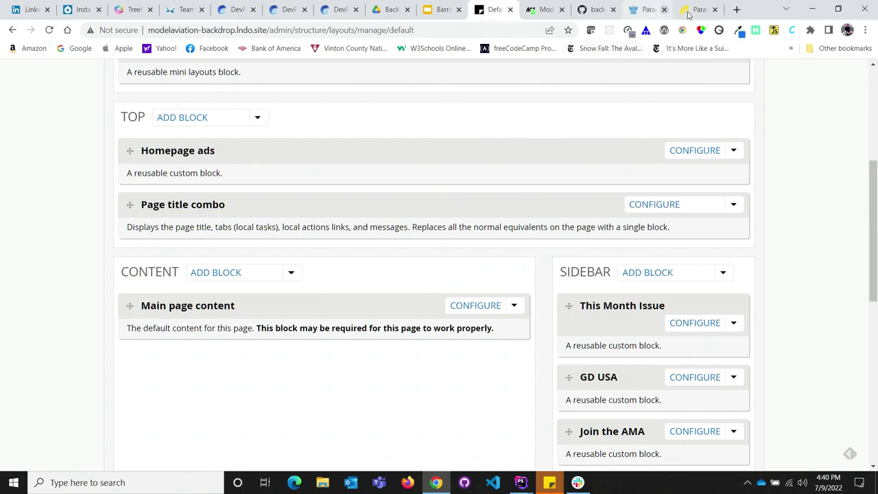
# Show the library.modelaviation.com home page in a new browser tab, and close that tab
pyautogui.click(736, 9)
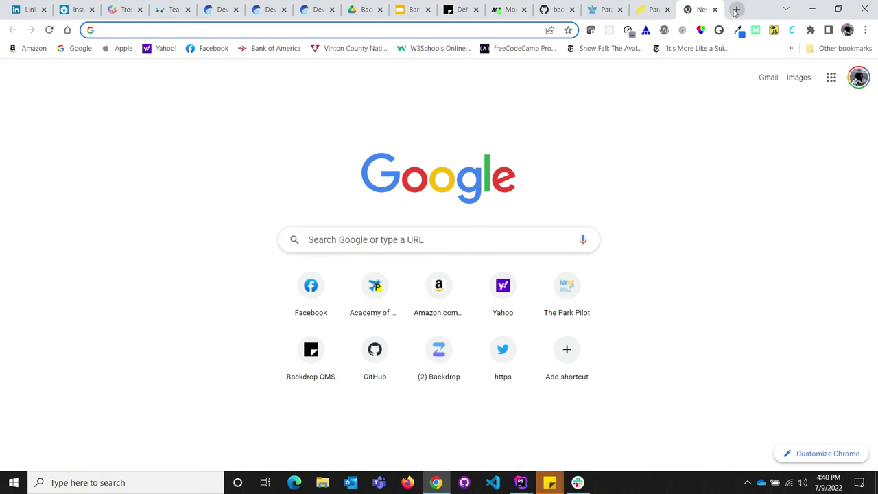
pyautogui.write('library')
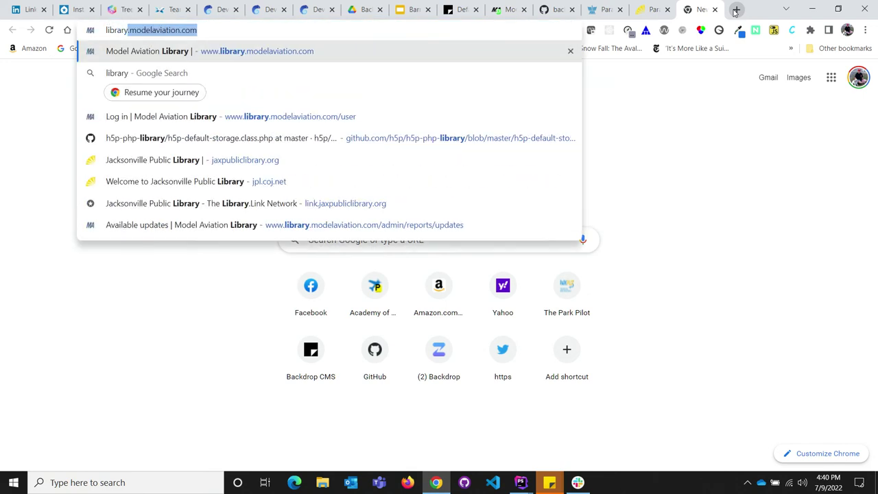
pyautogui.write('.modelaviation')
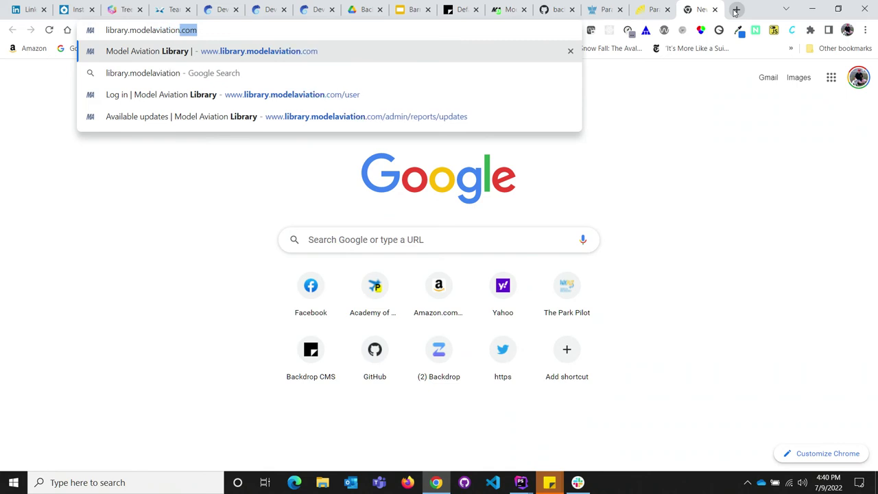
pyautogui.press('Return')
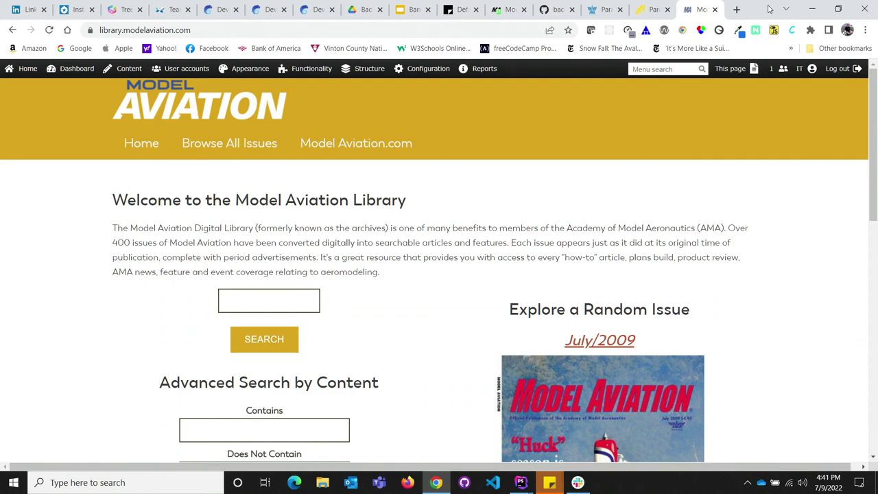
pyautogui.click(715, 10)
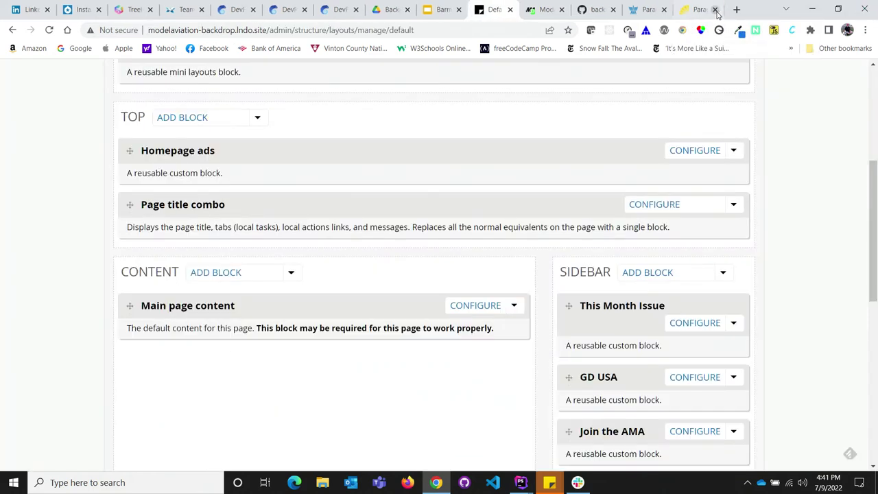
# Open the Appearance page of the nats.modelaircraft.org site and review its enabled themes and the administration theme setting
pyautogui.click(649, 15)
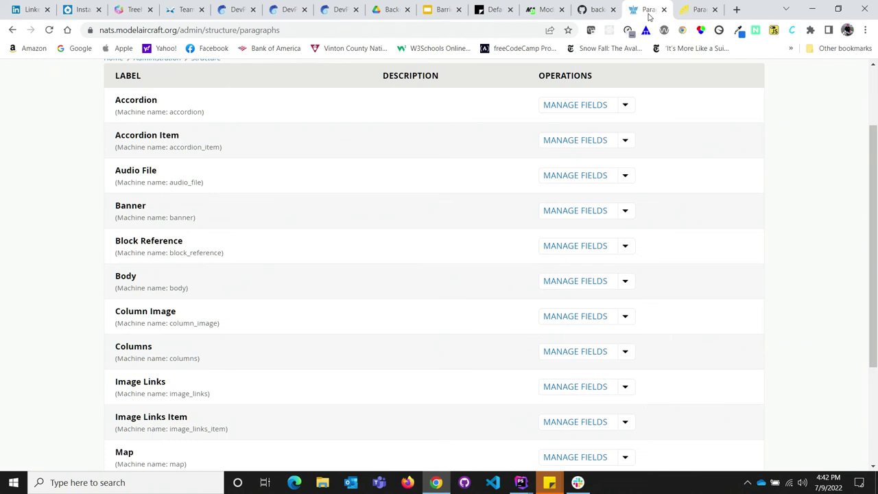
pyautogui.scroll(2, 750, 224)
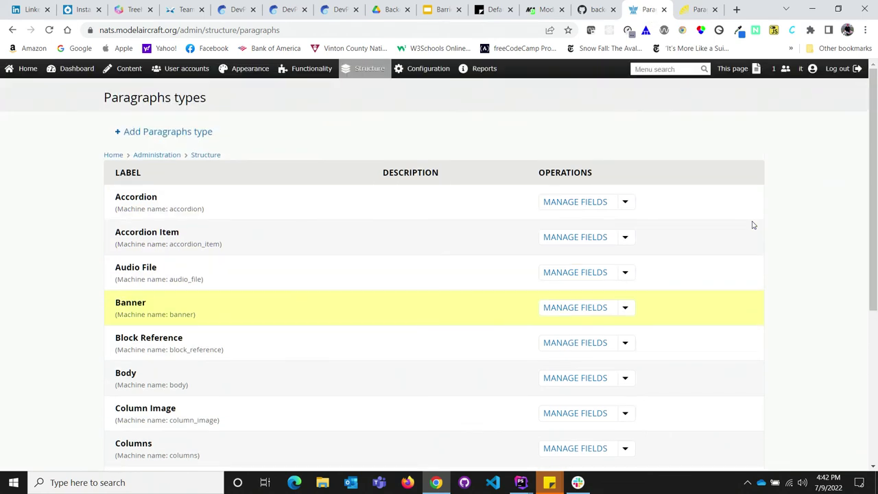
pyautogui.moveTo(316, 82)
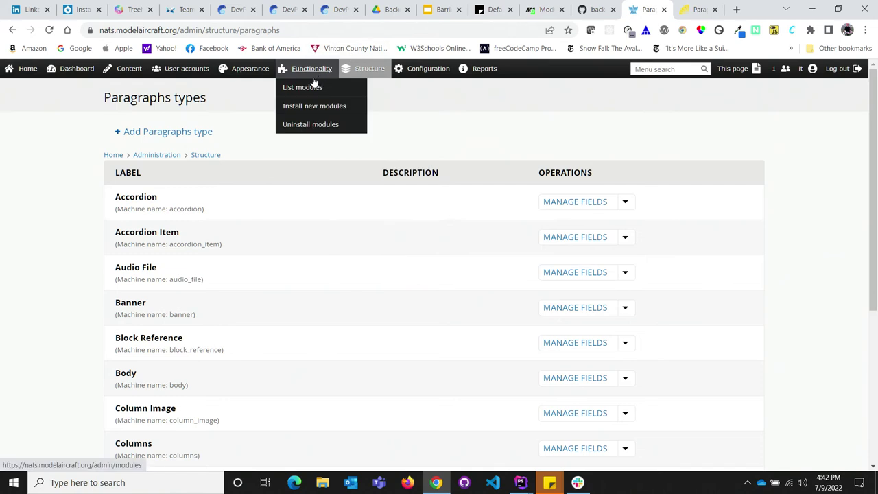
pyautogui.moveTo(246, 70)
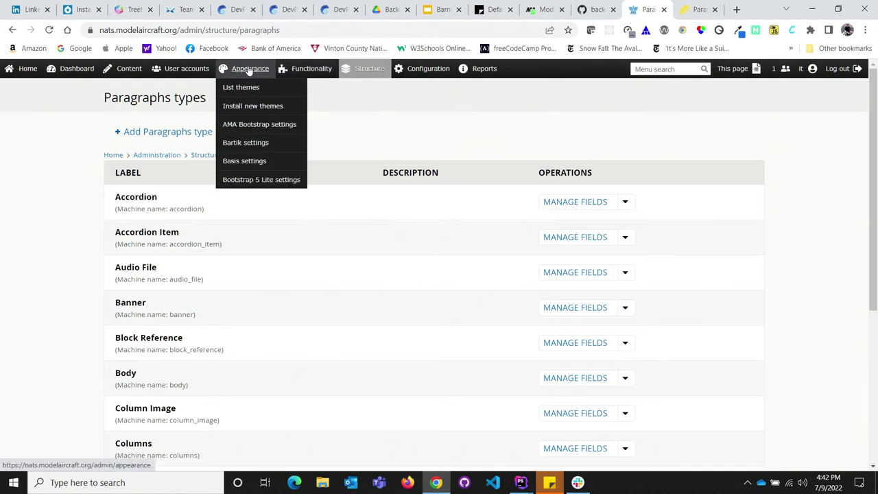
pyautogui.click(248, 69)
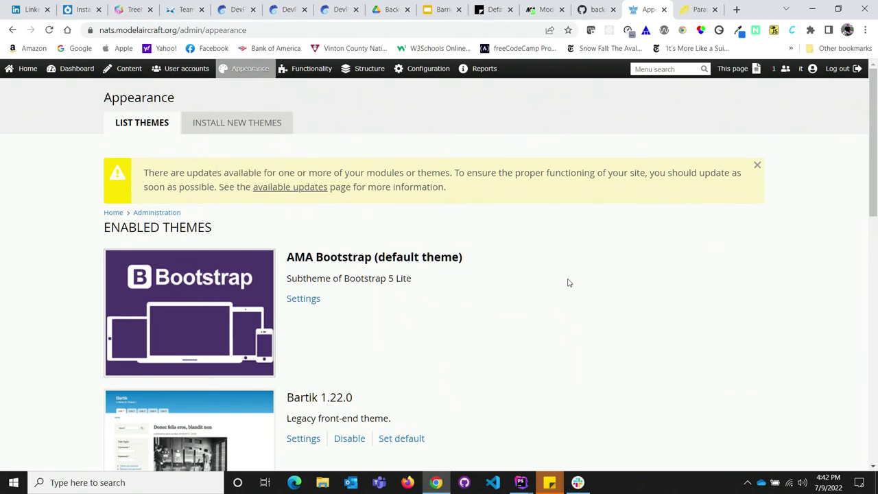
pyautogui.scroll(-2, 568, 283)
pyautogui.scroll(-8, 568, 282)
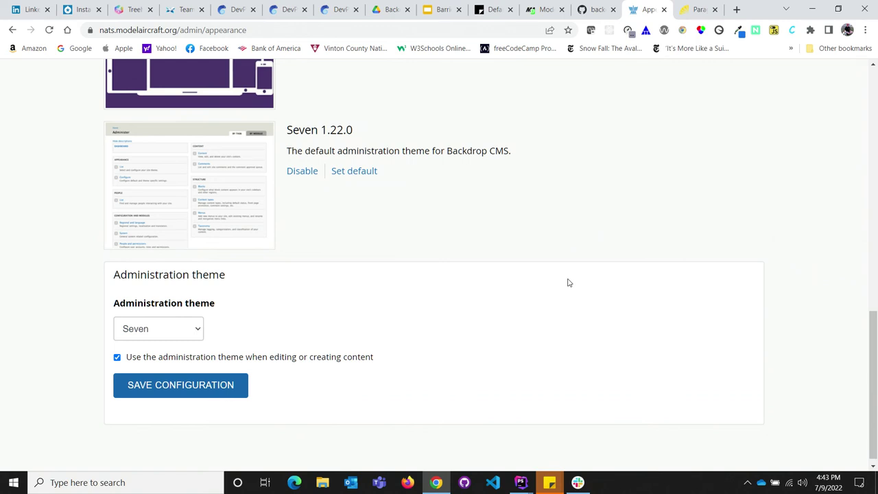
pyautogui.scroll(5, 568, 283)
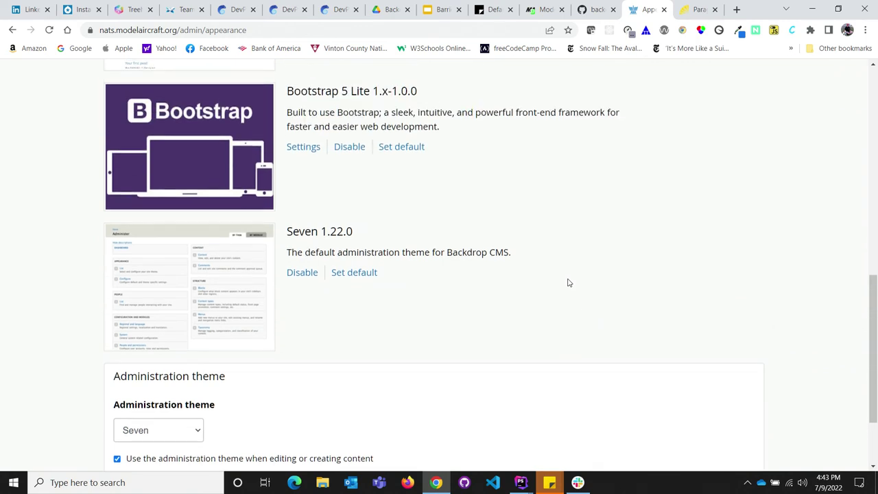
pyautogui.scroll(5, 567, 283)
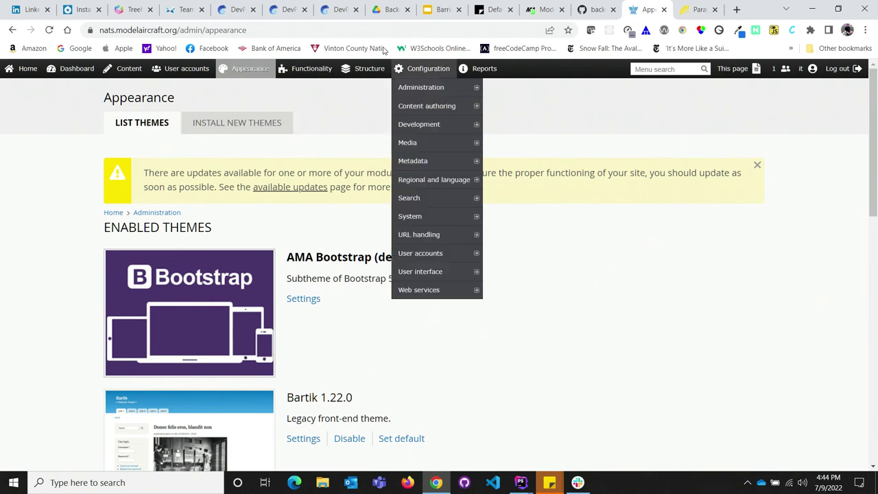
# Open the site's Layouts list and review the layout pages, layout overrides and default layouts
pyautogui.moveTo(364, 69)
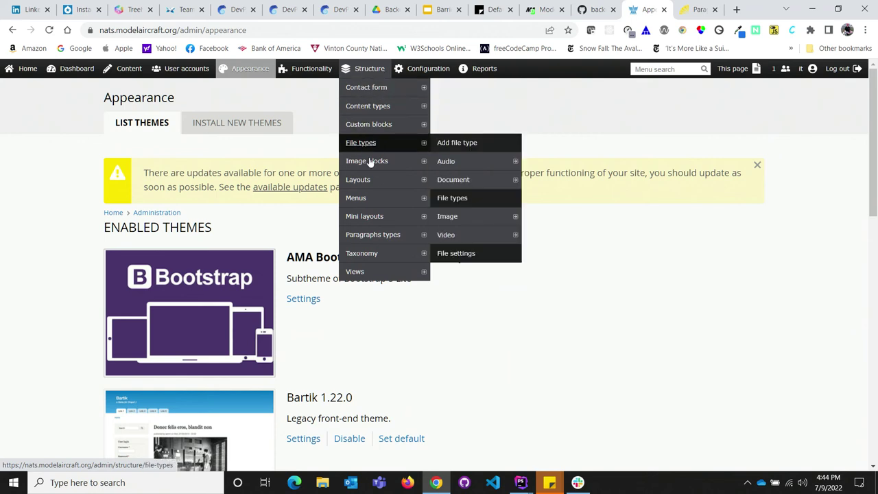
pyautogui.moveTo(376, 221)
pyautogui.moveTo(374, 206)
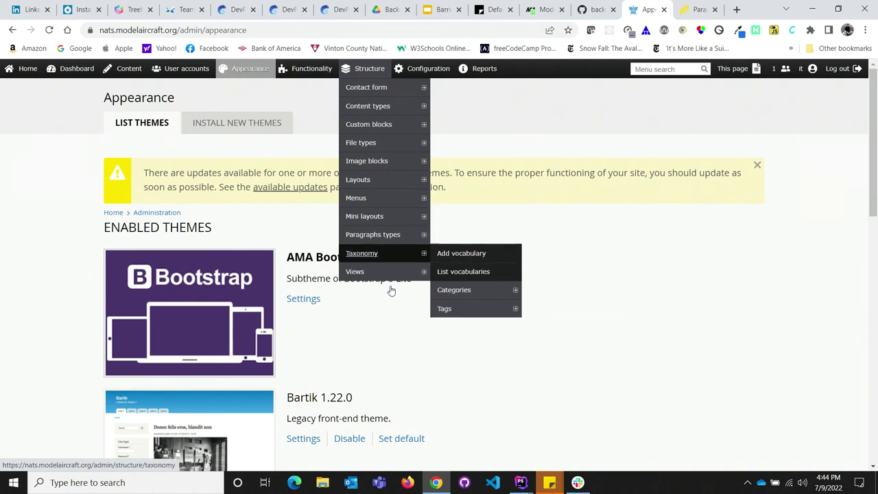
pyautogui.scroll(-1, 377, 352)
pyautogui.scroll(1, 377, 352)
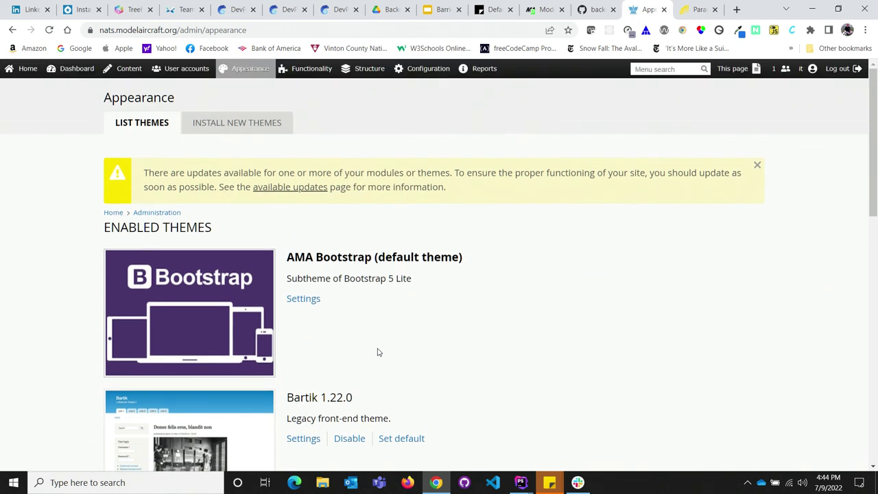
pyautogui.moveTo(363, 184)
pyautogui.click(362, 185)
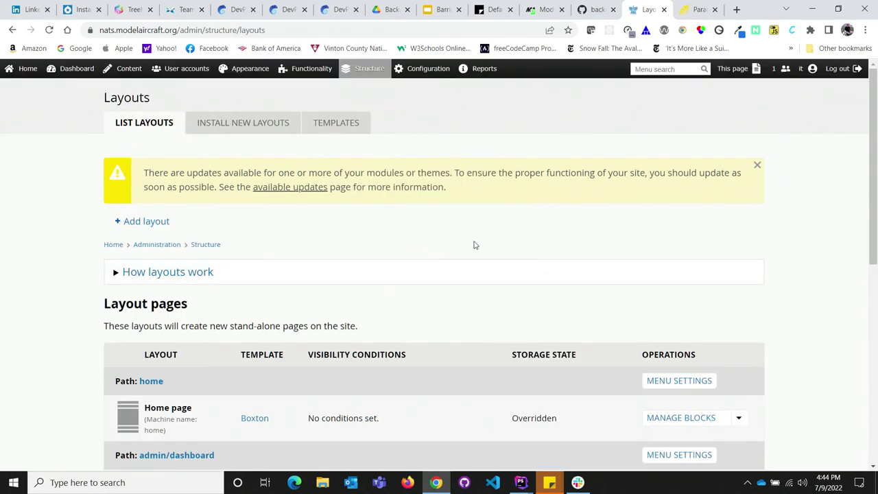
pyautogui.scroll(-1, 481, 247)
pyautogui.scroll(-7, 482, 247)
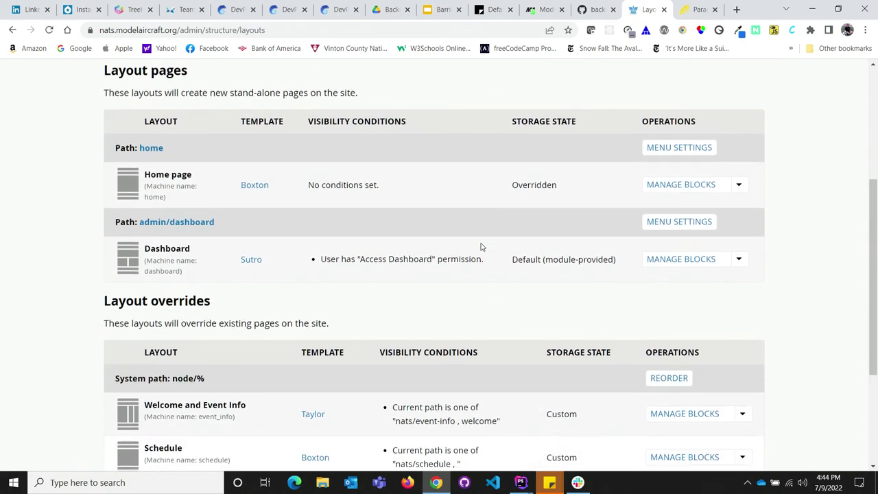
pyautogui.scroll(-1, 481, 247)
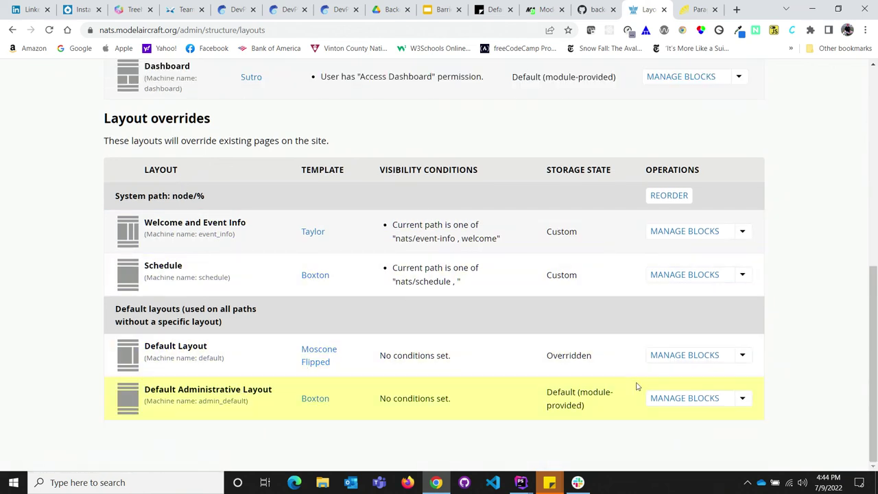
# Examine the blocks placed in the Default Administrative Layout, and return to the layouts list
pyautogui.click(669, 406)
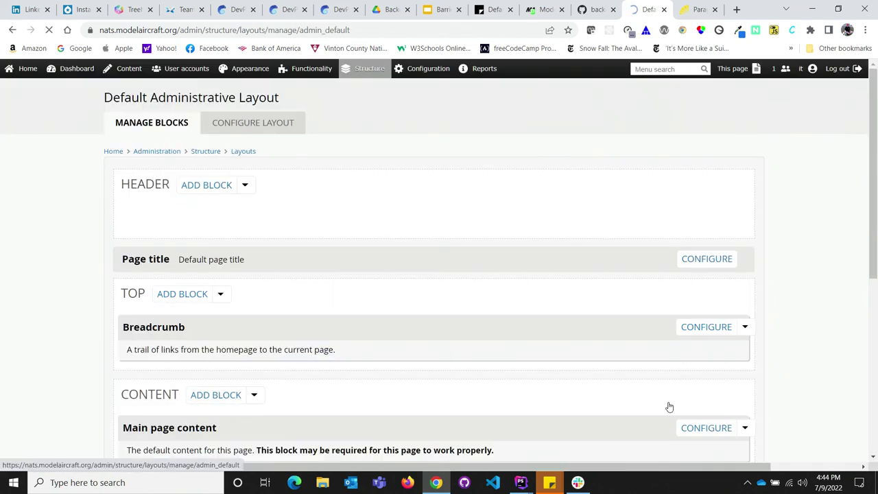
pyautogui.scroll(-2, 598, 307)
pyautogui.scroll(-1, 598, 307)
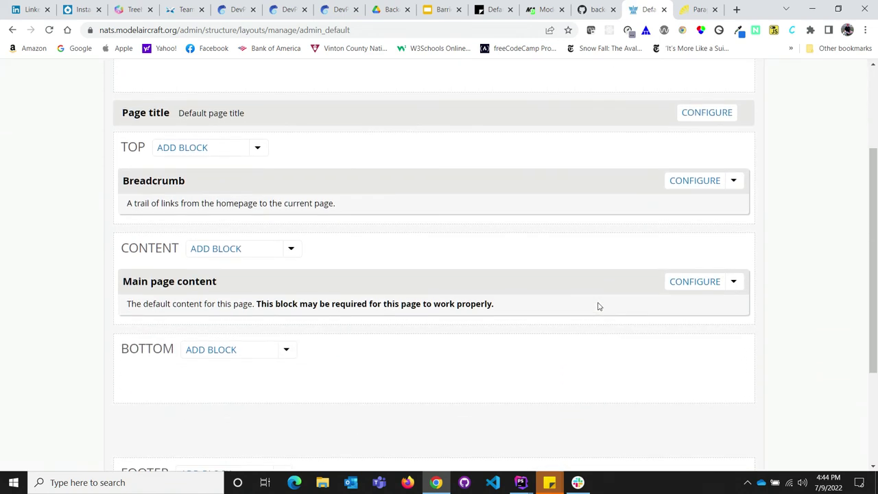
pyautogui.scroll(1, 598, 307)
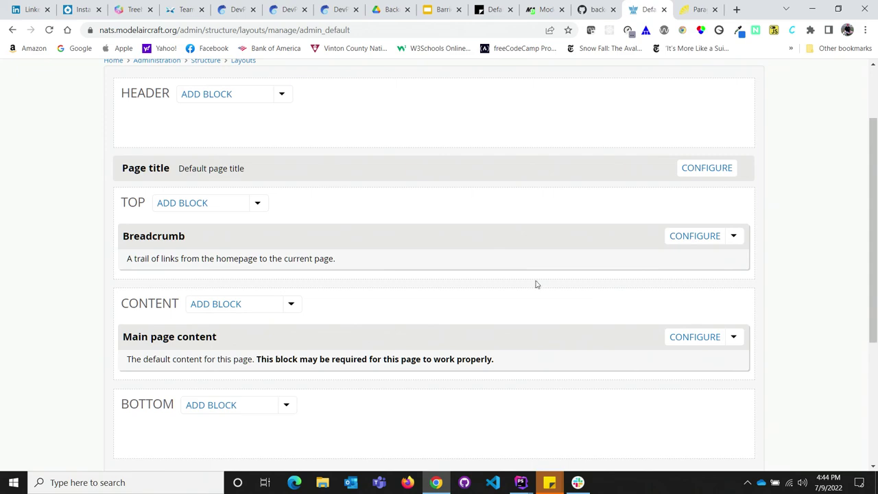
pyautogui.click(12, 30)
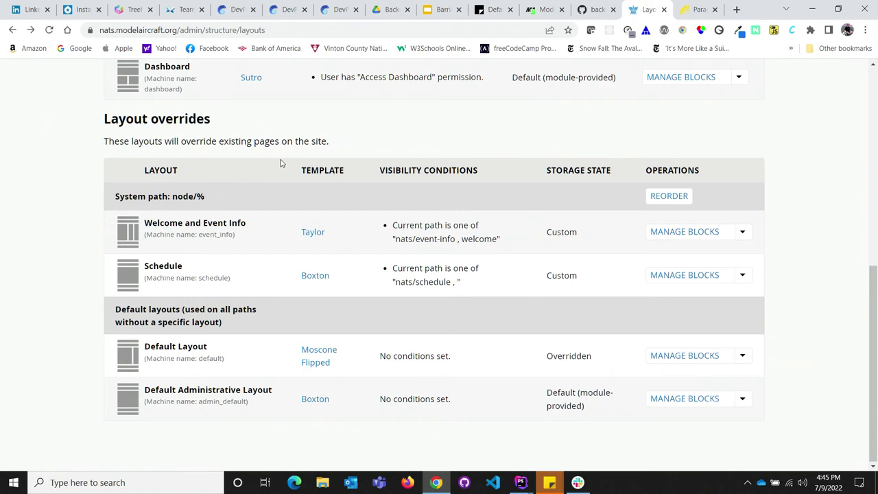
# Open the administration Dashboard and review its overview blocks for content, user accounts, updates, menus and content types
pyautogui.scroll(6, 280, 163)
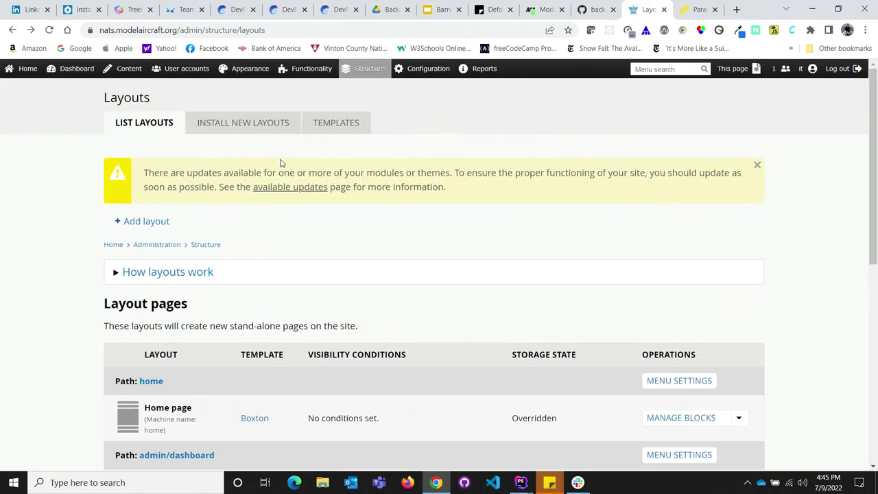
pyautogui.click(78, 70)
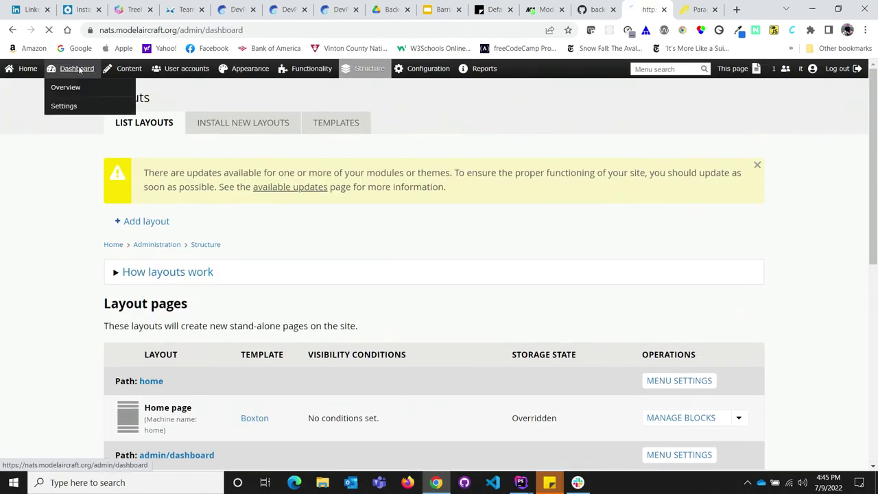
pyautogui.scroll(-1, 327, 119)
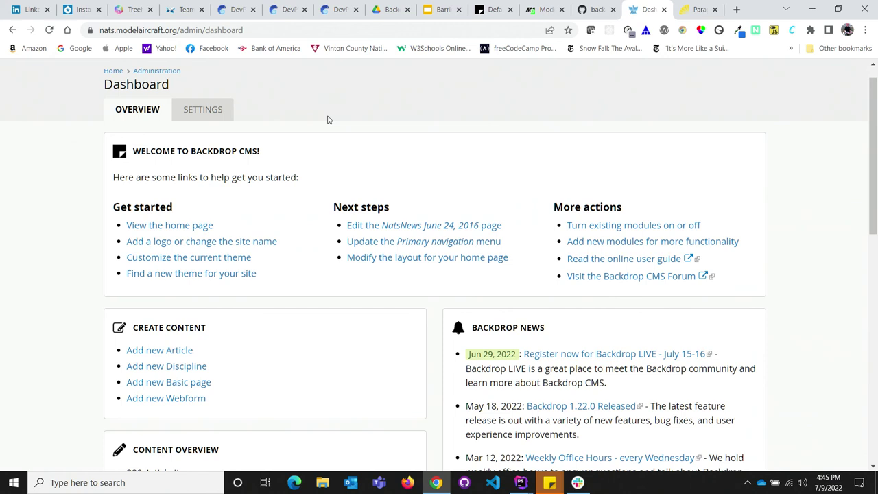
pyautogui.scroll(-1, 328, 120)
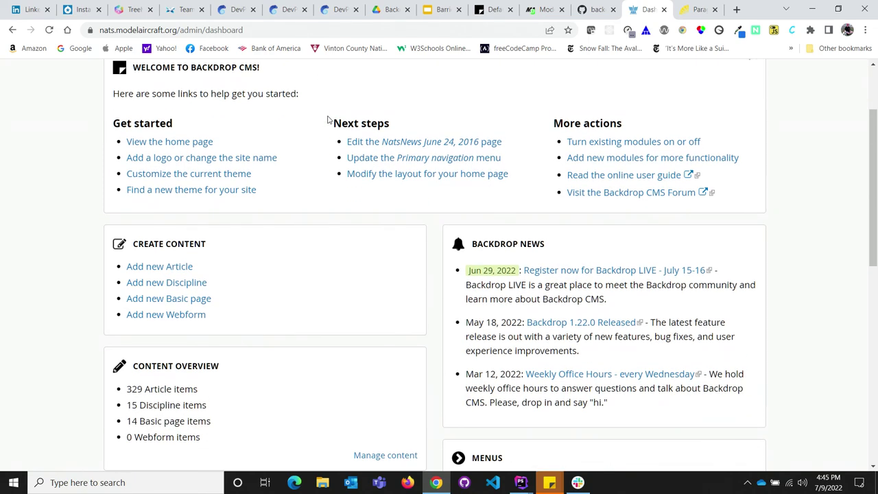
pyautogui.scroll(-1, 328, 120)
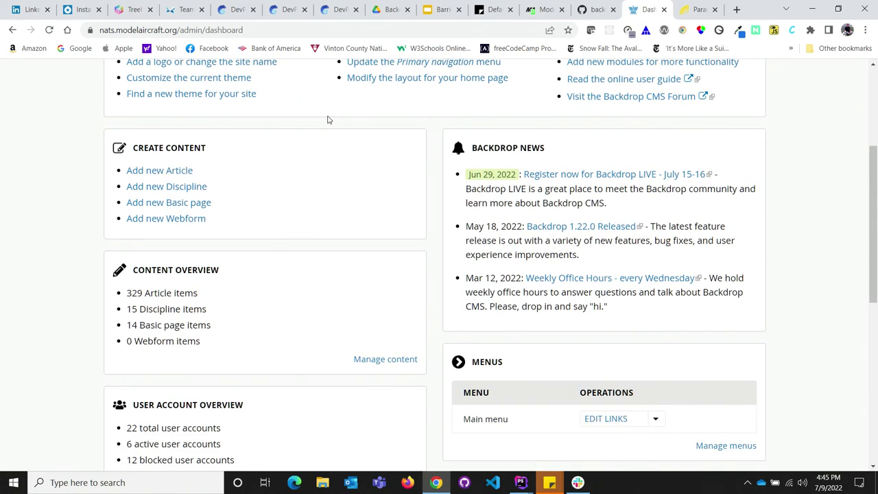
pyautogui.scroll(-2, 328, 120)
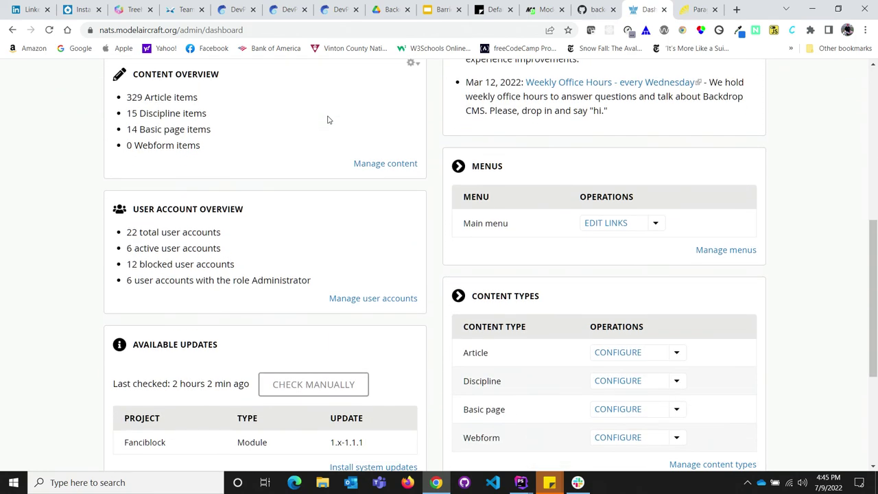
pyautogui.scroll(4, 328, 120)
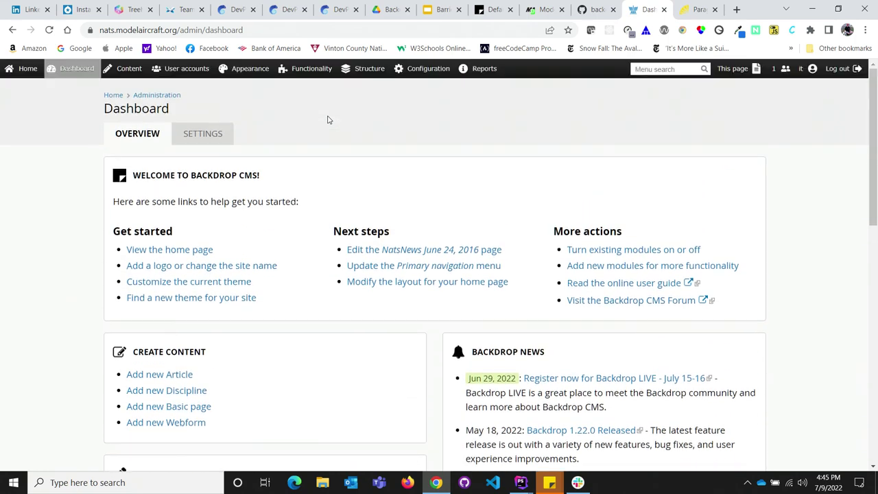
# Show the AMA Bootstrap theme settings, and open the Basis theme settings to review all their color options
pyautogui.moveTo(253, 74)
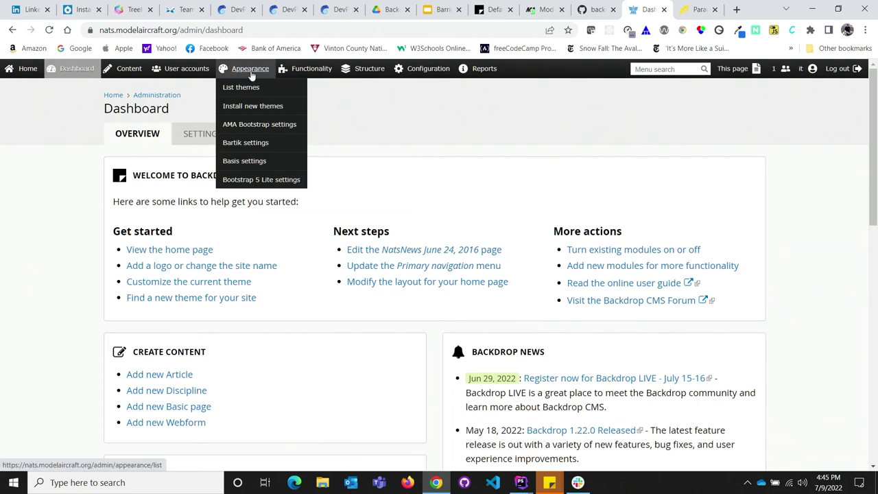
pyautogui.click(257, 124)
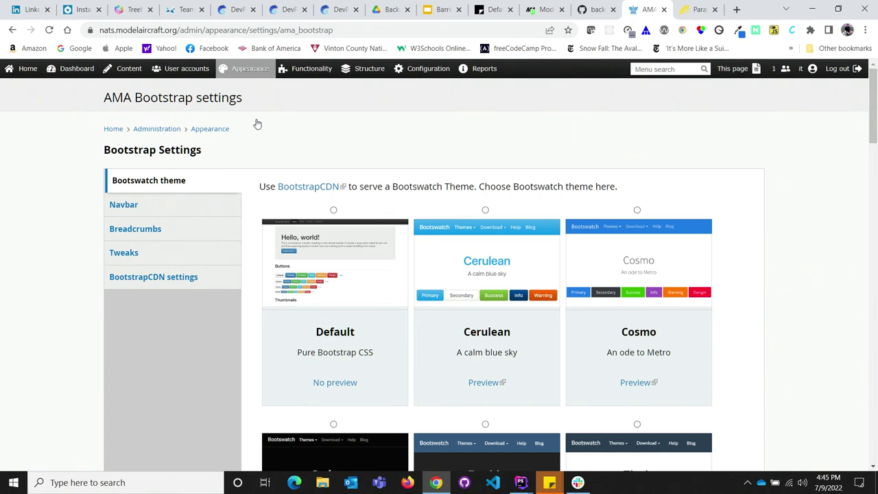
pyautogui.moveTo(234, 71)
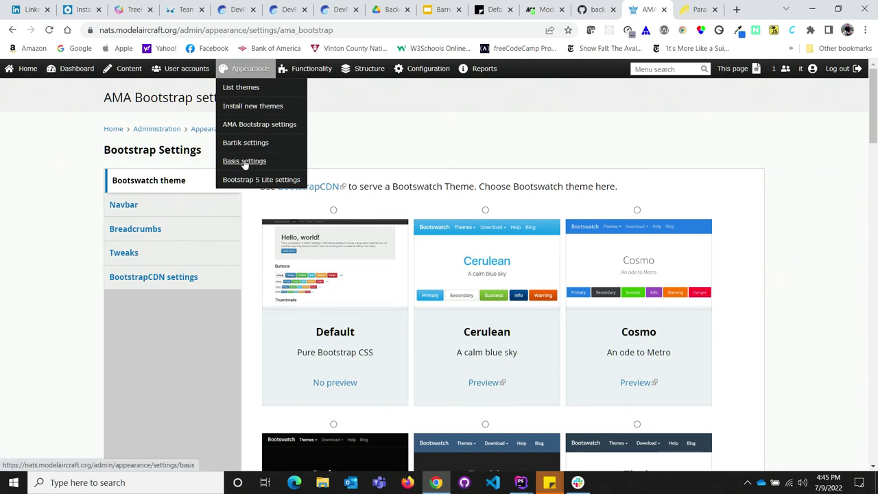
pyautogui.click(245, 162)
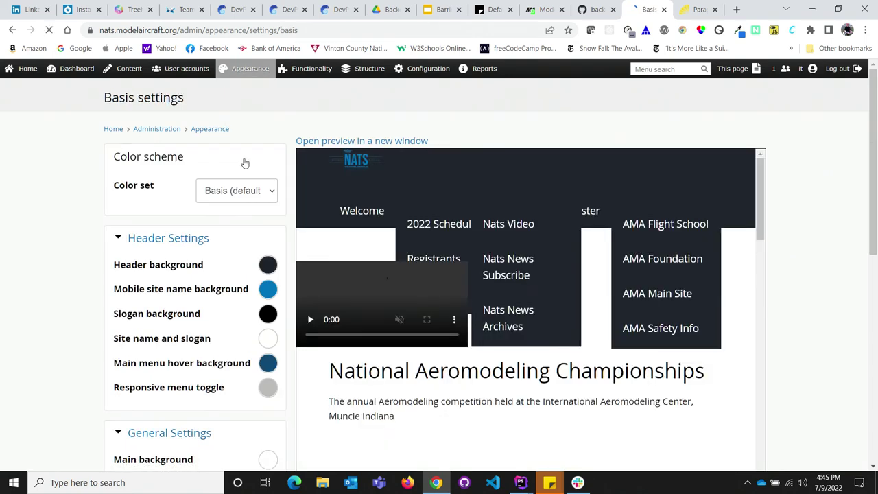
pyautogui.scroll(-5, 244, 162)
pyautogui.scroll(-1, 245, 162)
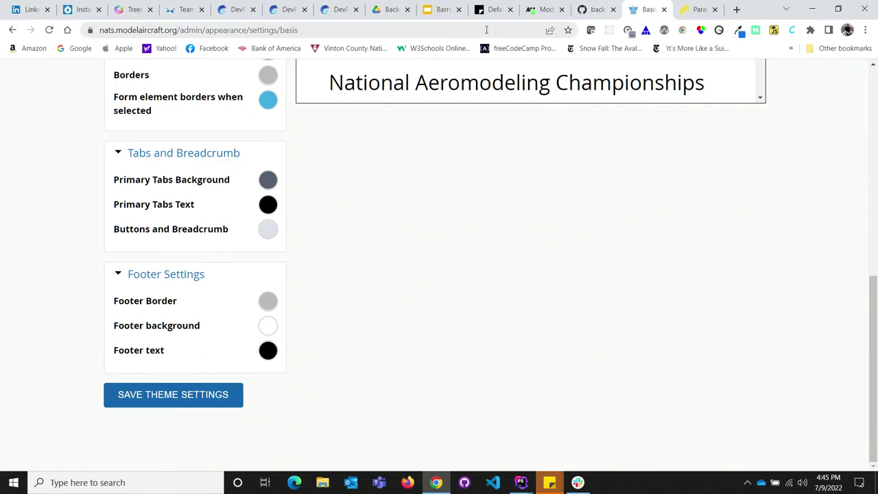
# On the modelaviation-backdrop site, open the Model Aviation Backdrop theme settings and review the color options, preview and Custom CSS editor
pyautogui.click(493, 10)
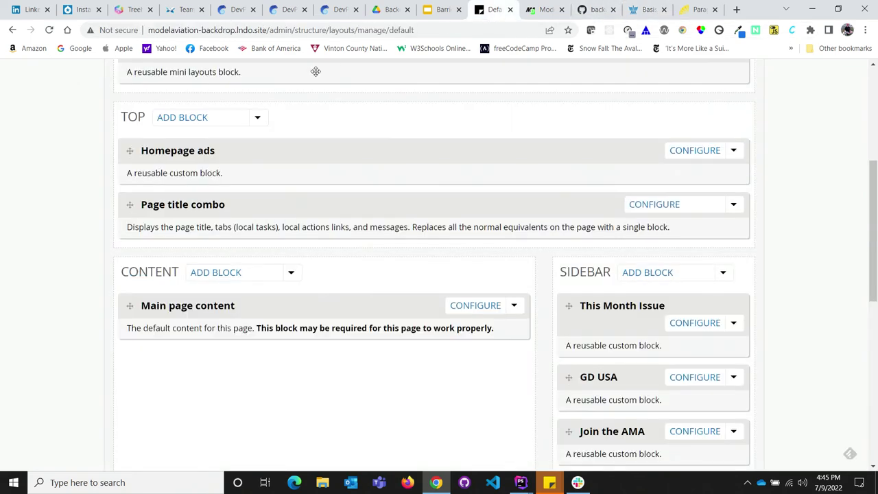
pyautogui.scroll(4, 317, 71)
pyautogui.moveTo(316, 76)
pyautogui.moveTo(249, 72)
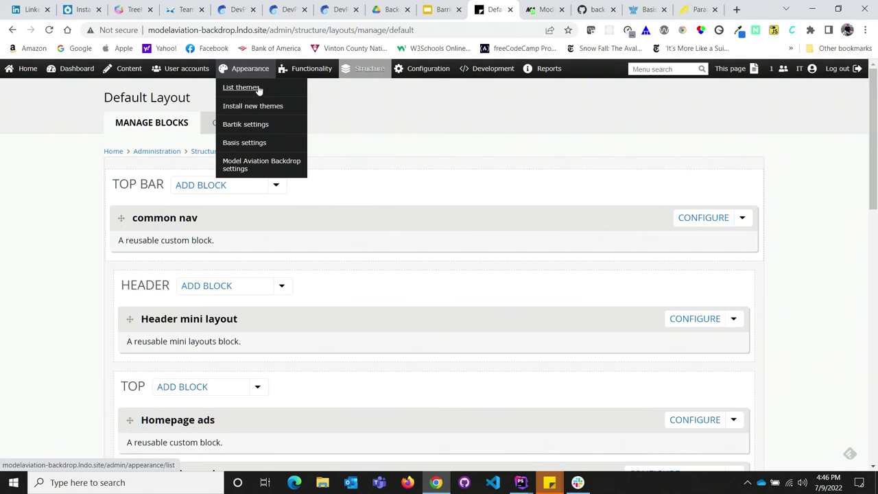
pyautogui.click(242, 168)
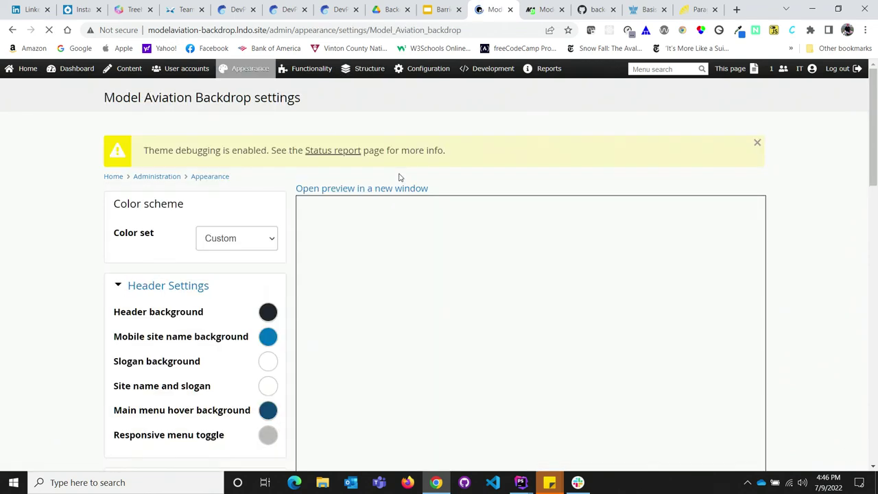
pyautogui.scroll(-3, 345, 202)
pyautogui.scroll(3, 243, 249)
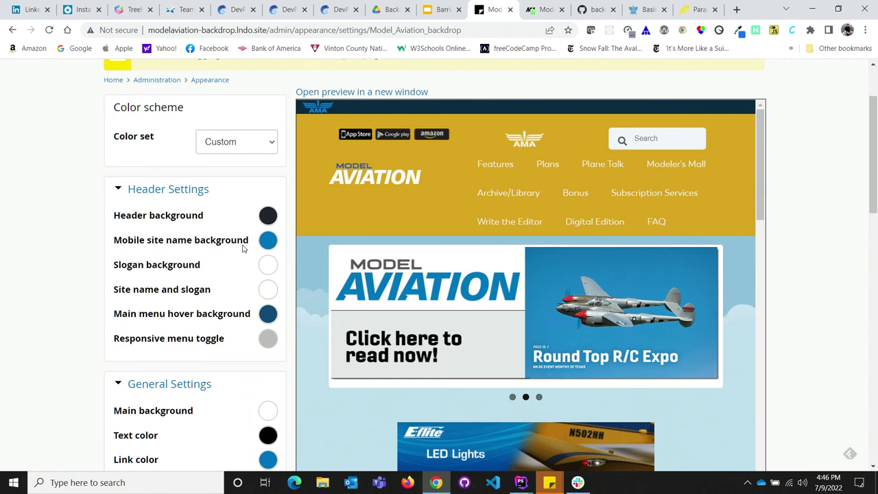
pyautogui.scroll(-2, 242, 249)
pyautogui.scroll(-7, 242, 249)
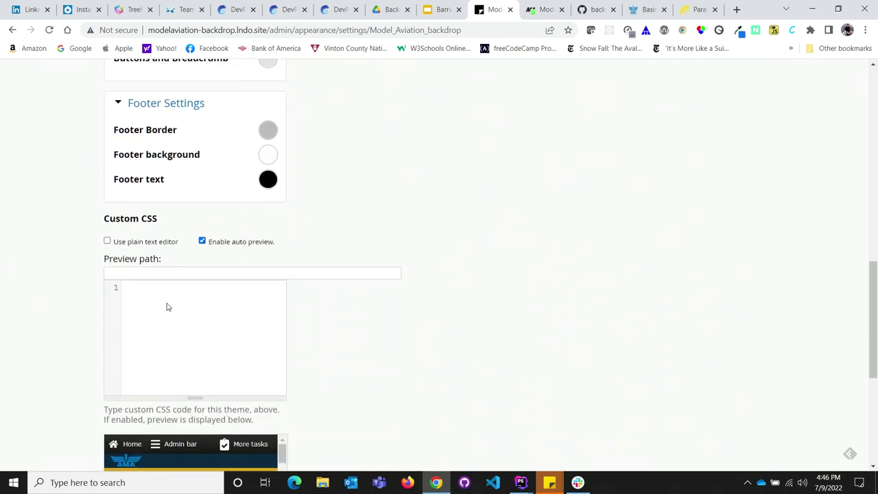
# Review the mobile preview below the Custom CSS editor, and return to the theme's Color scheme and Header Settings
pyautogui.click(166, 304)
pyautogui.scroll(-5, 166, 303)
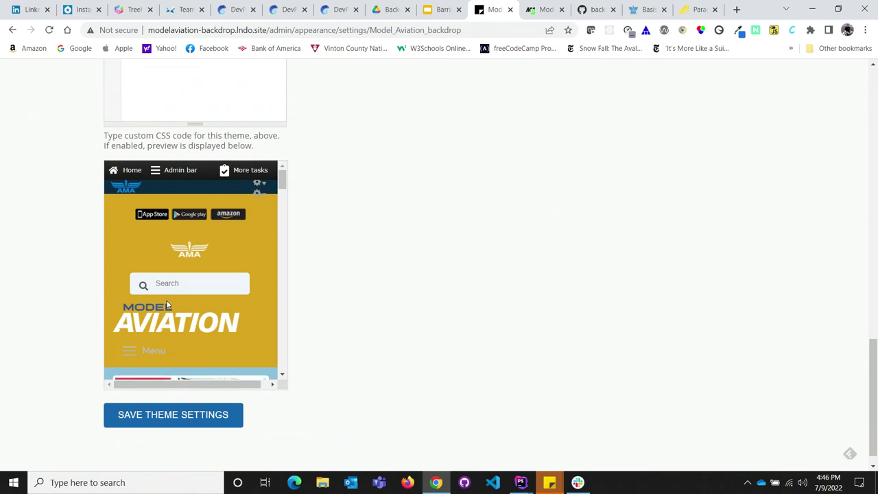
pyautogui.scroll(7, 166, 304)
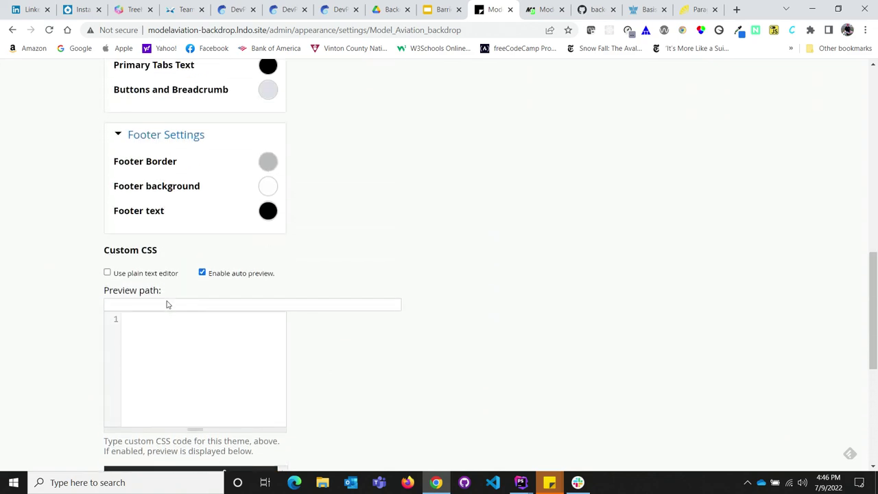
pyautogui.scroll(8, 166, 304)
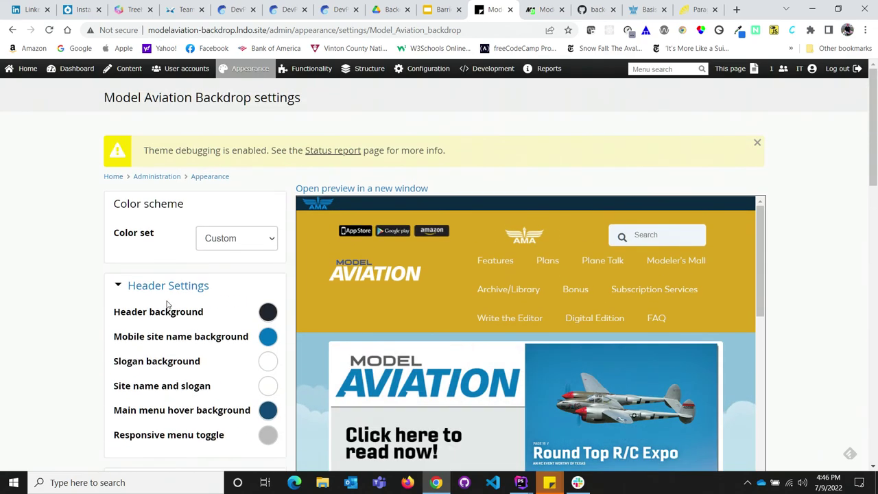
# Show the Configuration manager's Synchronize page and single configuration import form, and switch to the Barriers presentation in Google Slides
pyautogui.moveTo(240, 67)
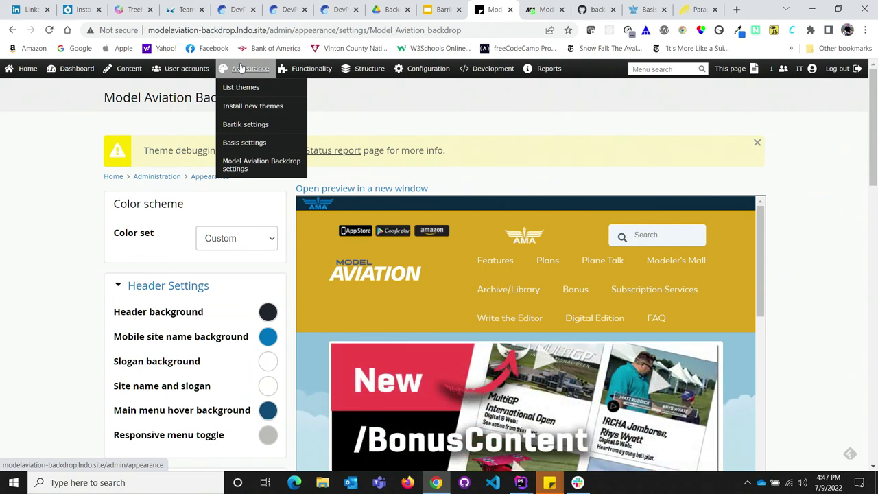
pyautogui.moveTo(369, 69)
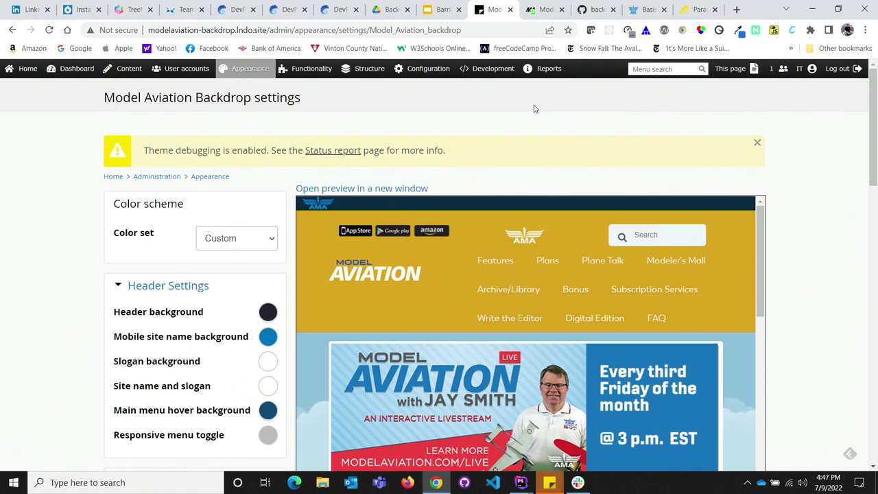
pyautogui.moveTo(427, 68)
pyautogui.moveTo(430, 139)
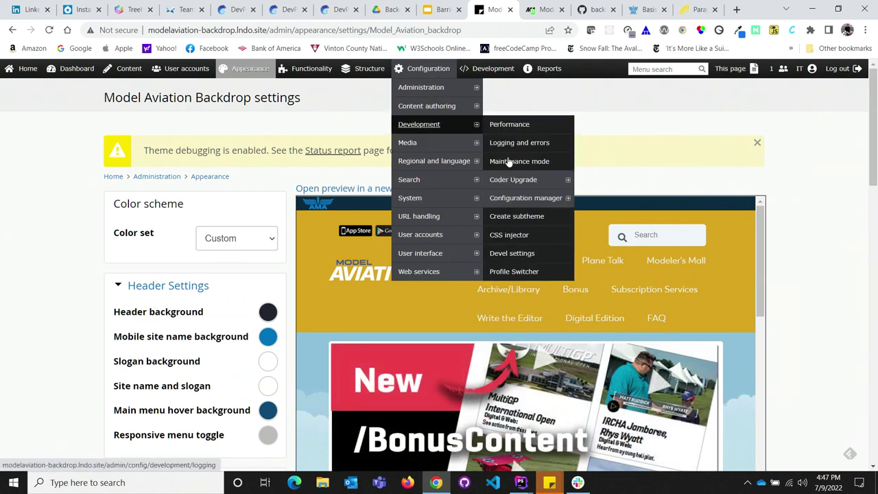
pyautogui.moveTo(542, 198)
pyautogui.click(540, 198)
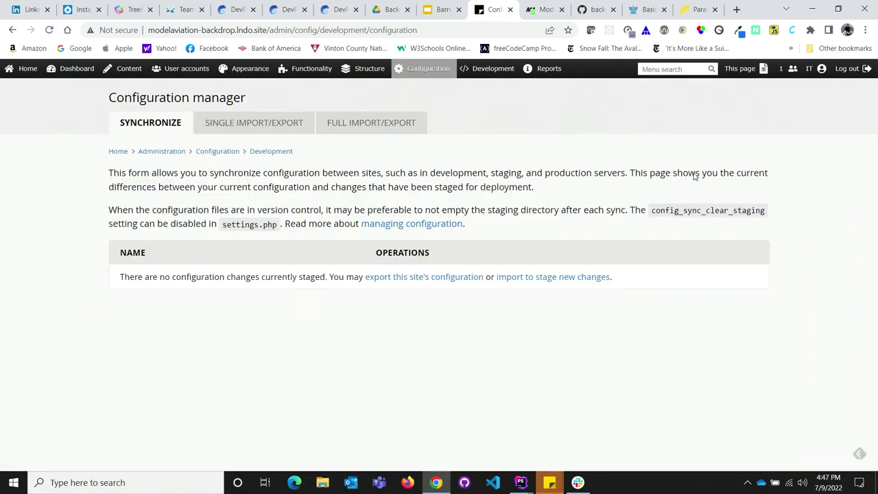
pyautogui.click(293, 125)
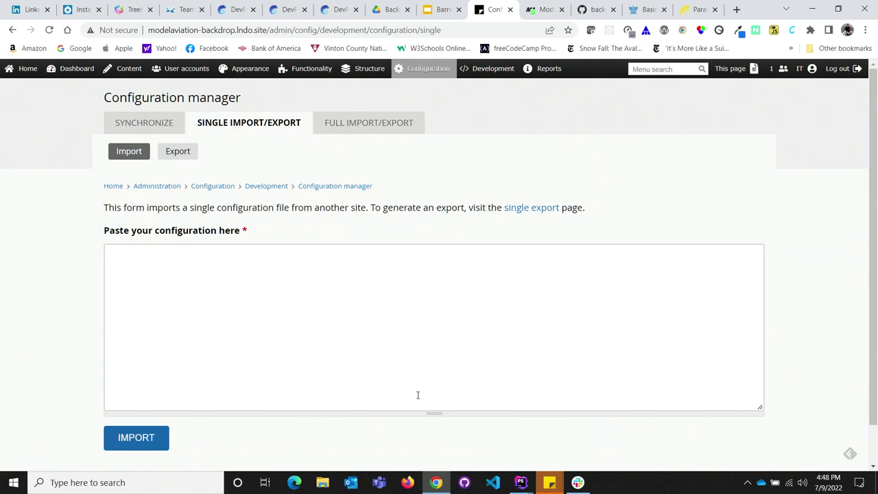
pyautogui.click(439, 11)
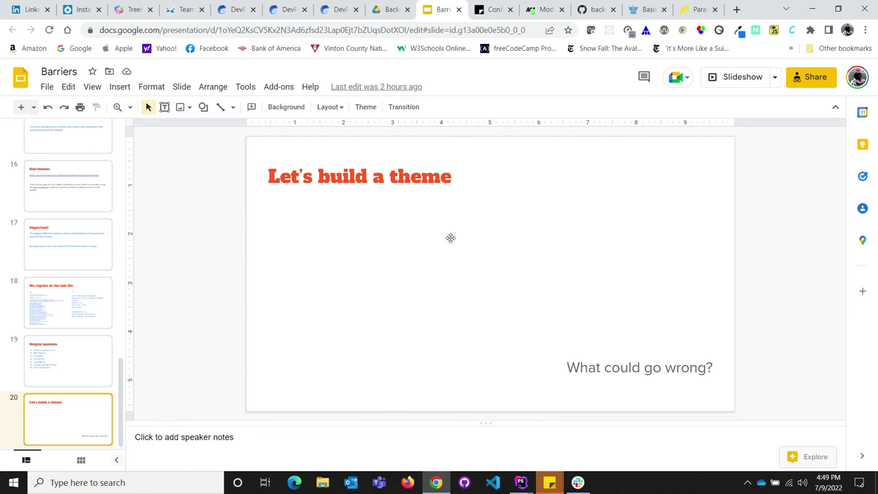